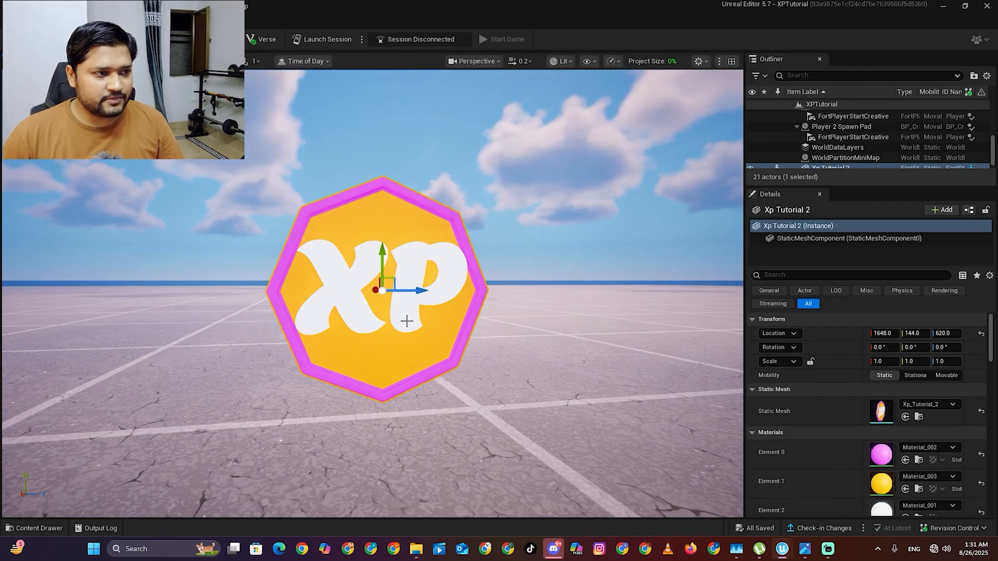
Open the Material_002 material from the project's XPCoin folder for editing
click(34, 528)
click(43, 446)
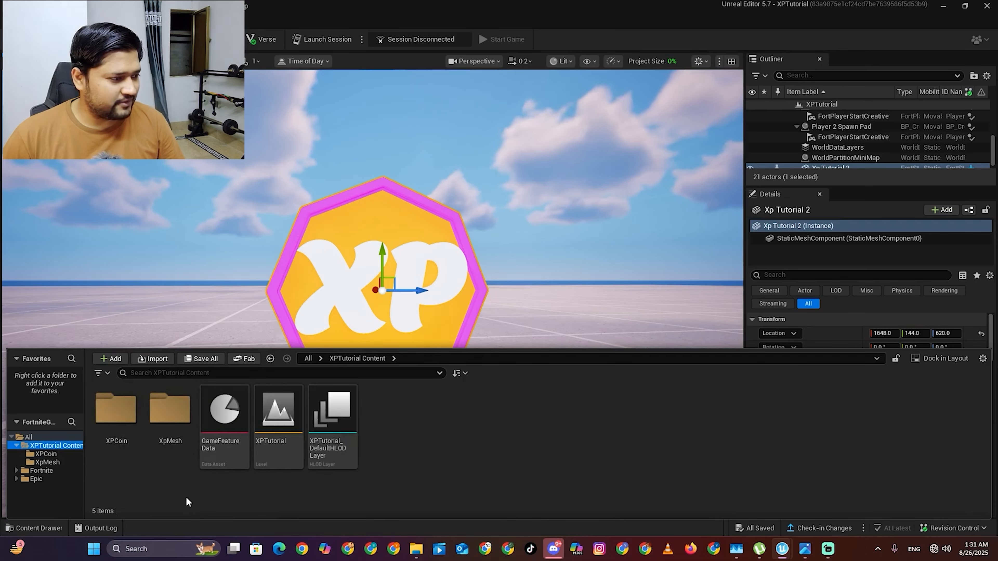
double_click(116, 413)
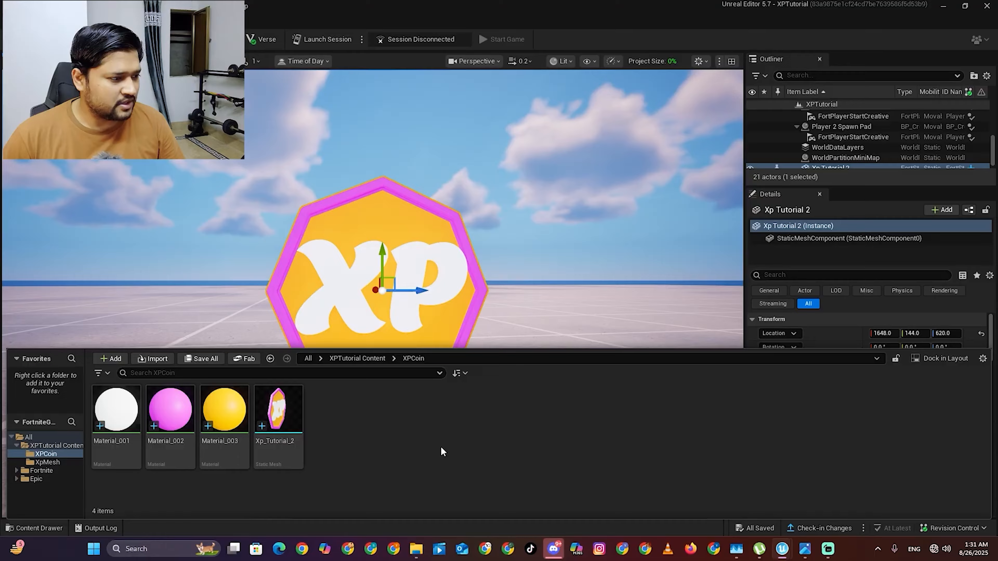
double_click(179, 425)
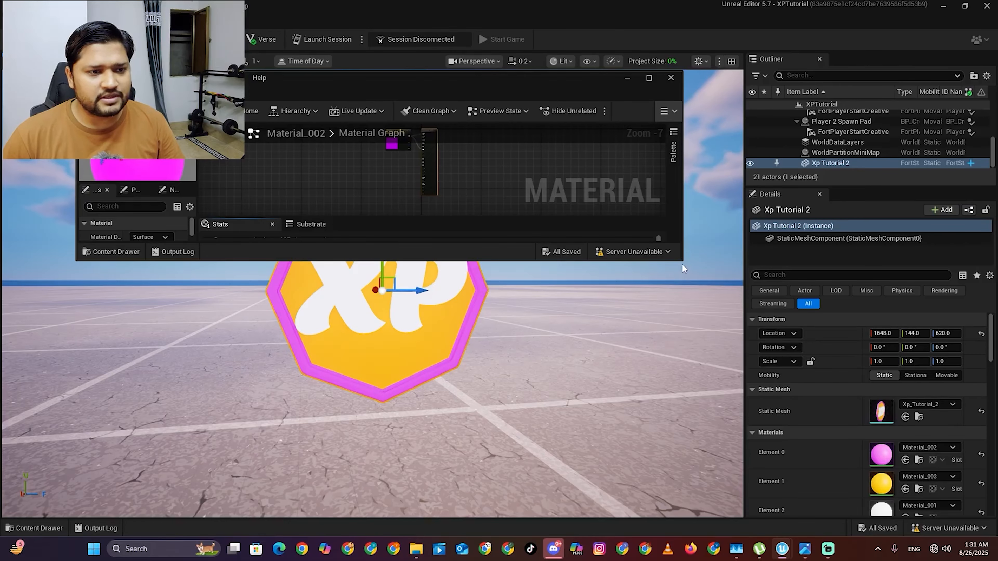
Arrange the material editor window beside the level viewport and frame the XP coin in the uncovered area
drag(620, 79, 896, 76)
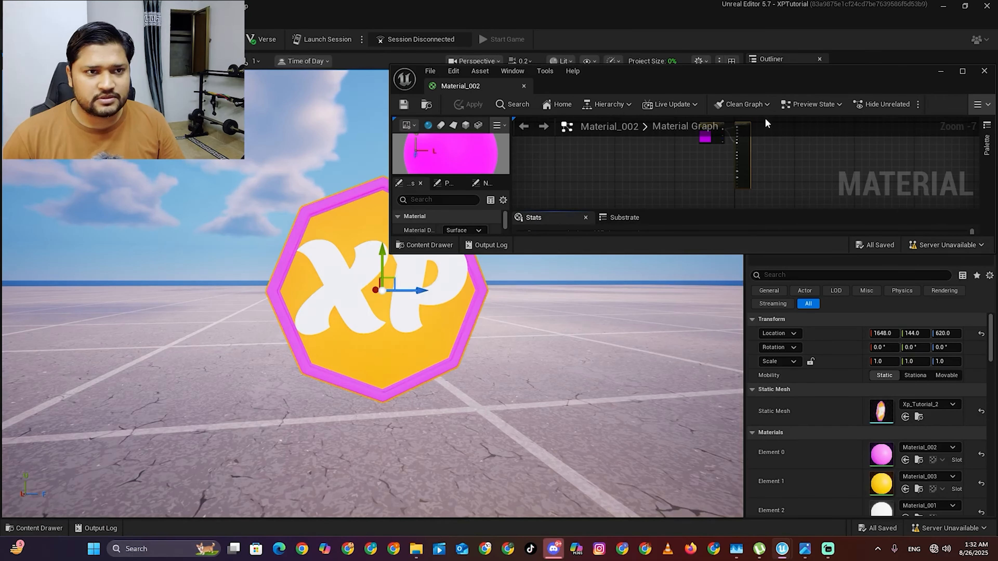
drag(750, 75, 477, 55)
drag(718, 235, 993, 531)
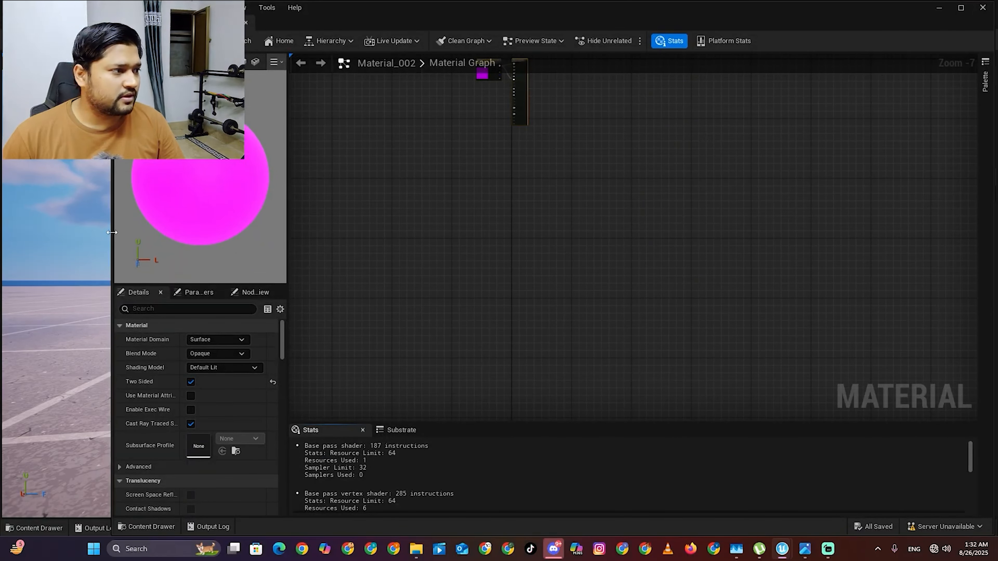
drag(111, 233, 245, 237)
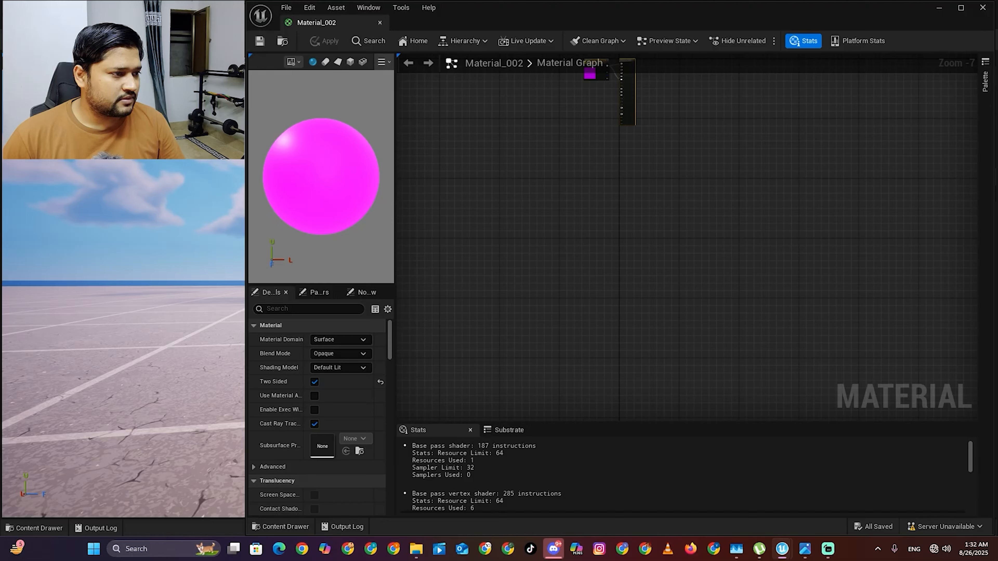
key(d)
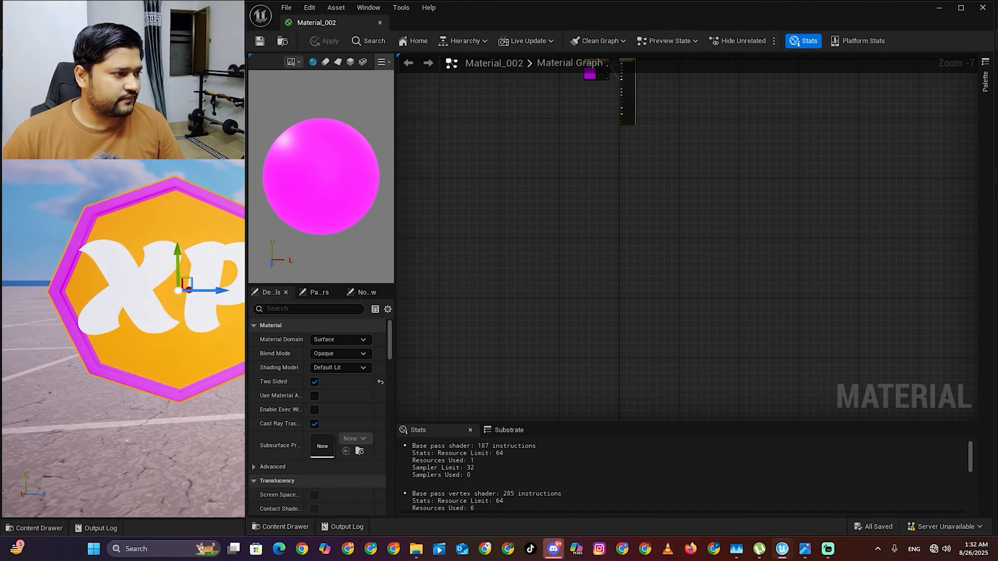
key(d)
key(s)
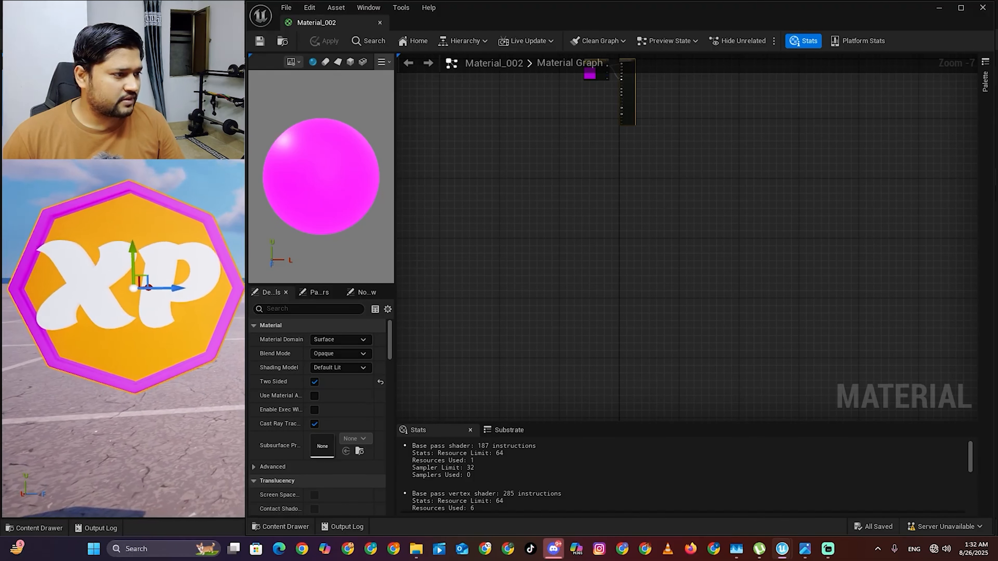
Add a Time node to the material graph, well to the left of the Param colour node
key(Home)
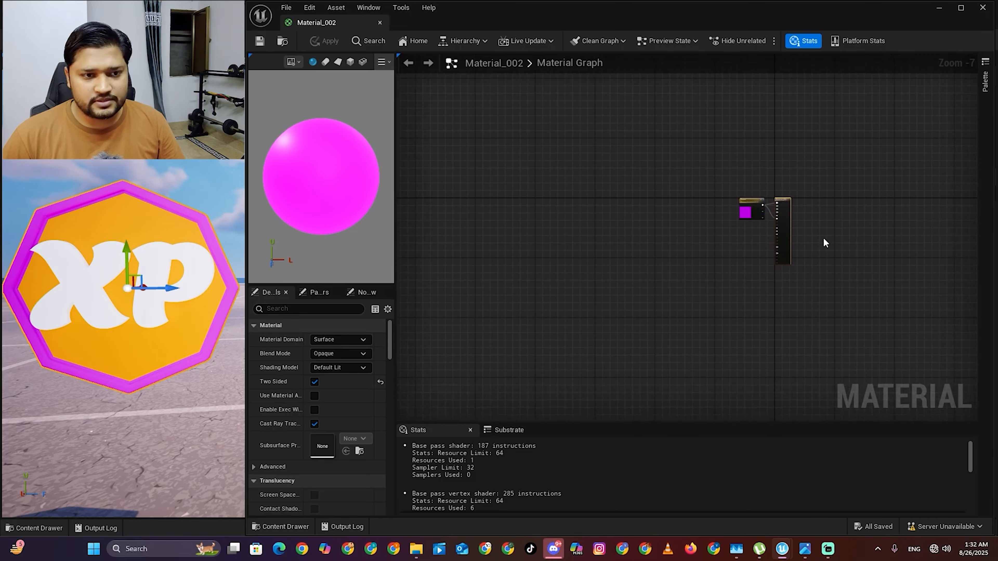
scroll(824, 237, up, 4)
right_drag(660, 276, 731, 243)
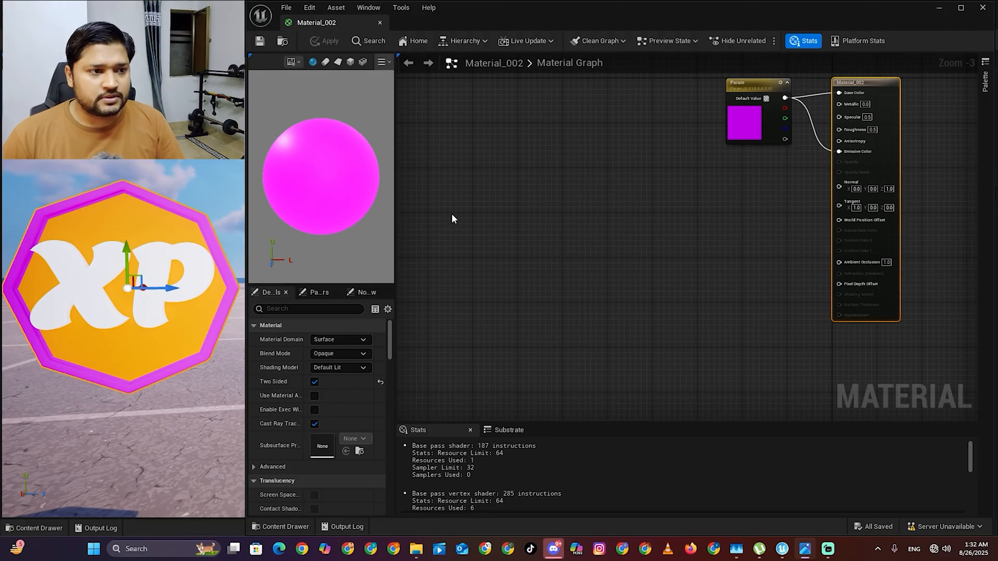
right_click(478, 201)
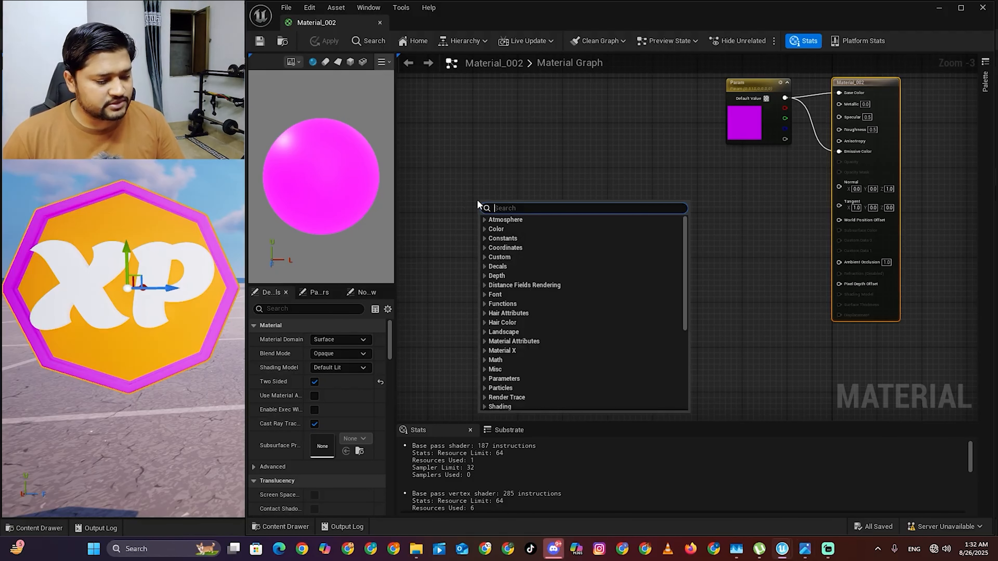
text(tim)
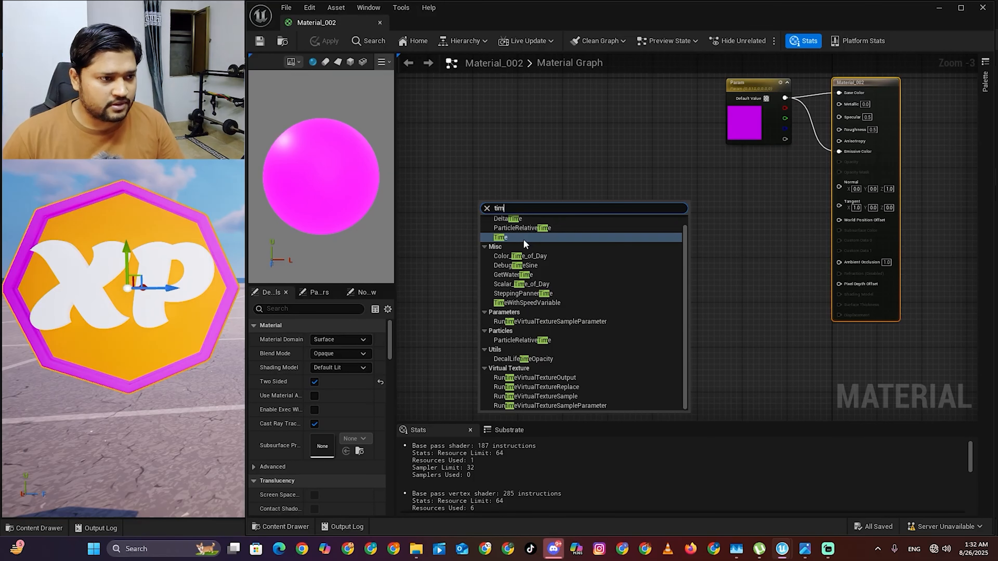
click(523, 237)
drag(489, 203, 443, 190)
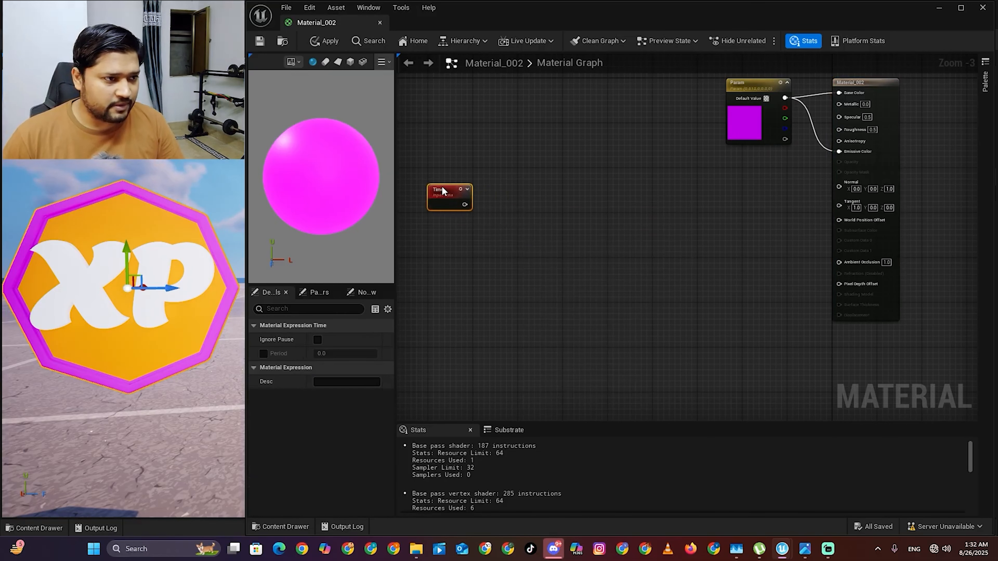
Add a single Constant node directly below the Time node
right_click(456, 234)
text(con)
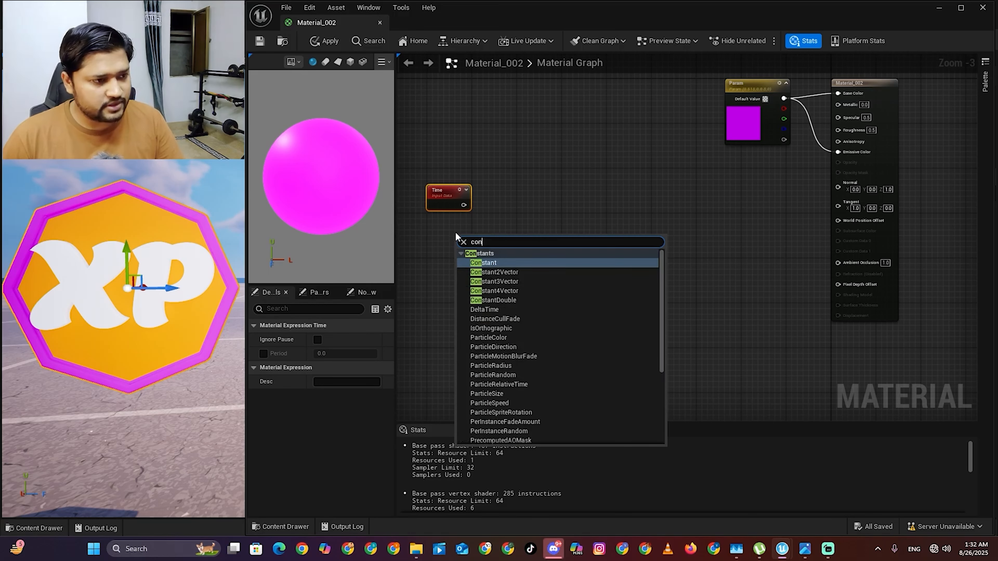
click(491, 264)
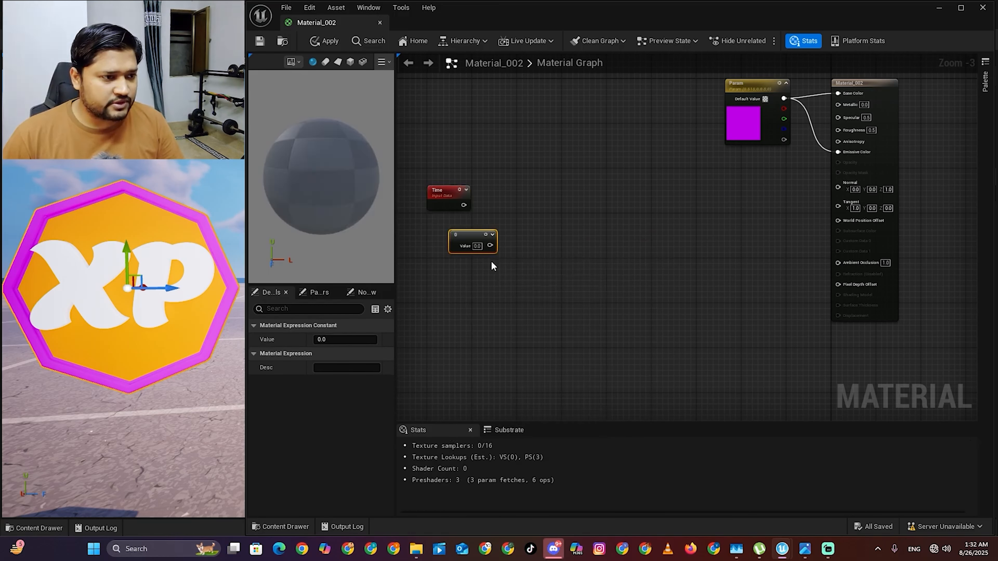
drag(458, 239, 436, 234)
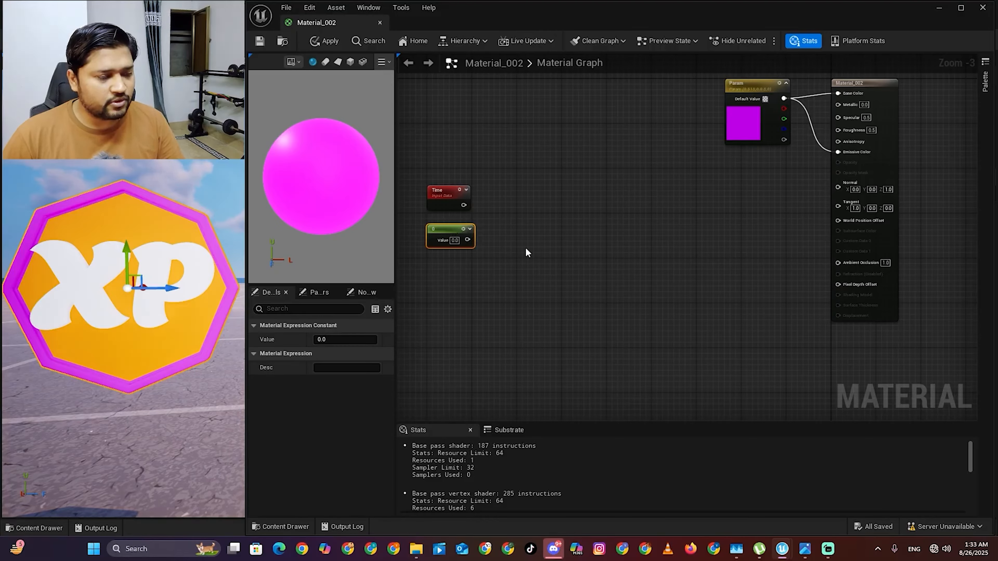
key(ctrl+d)
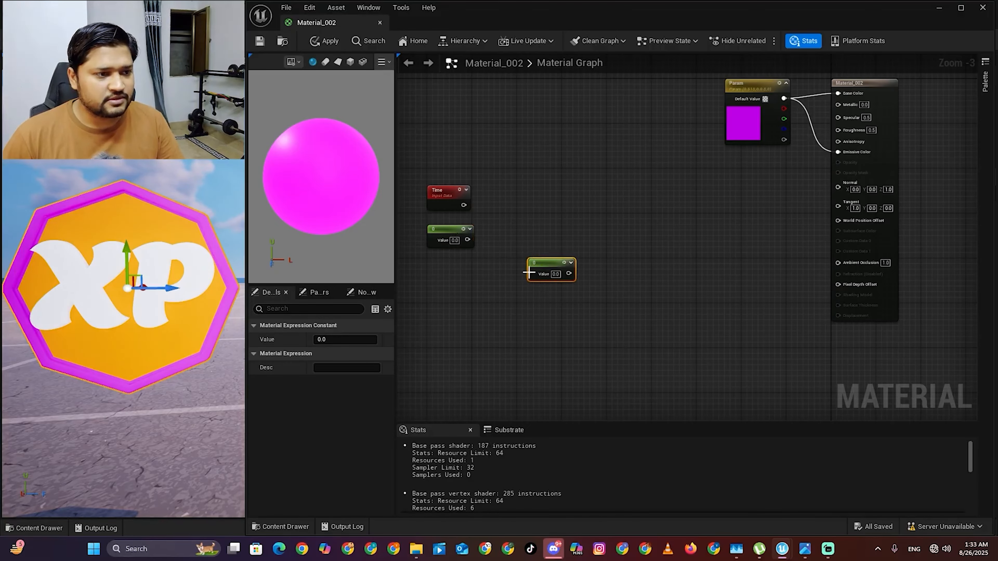
key(Delete)
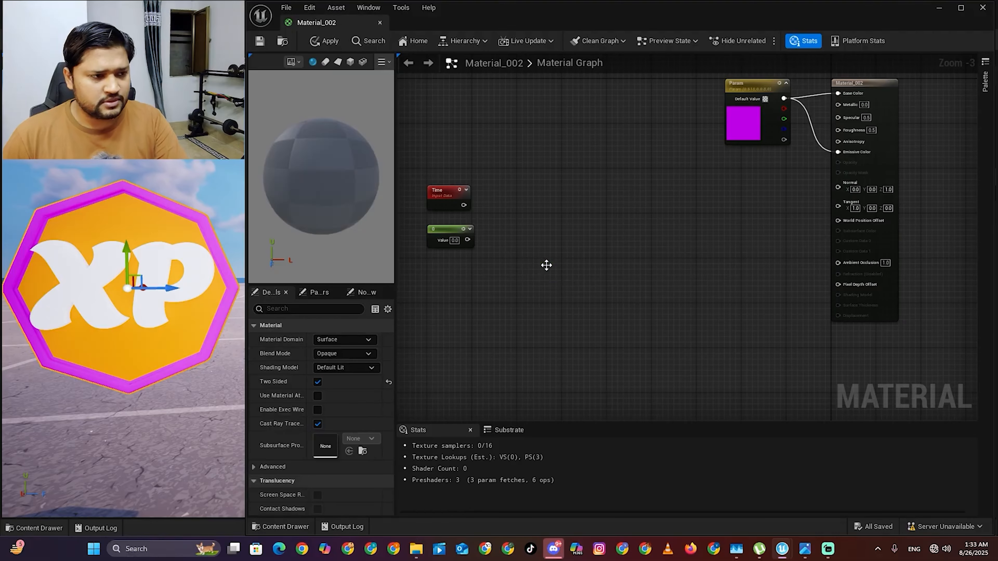
Set the value of the Constant node below Time to 1
scroll(435, 231, up, 3)
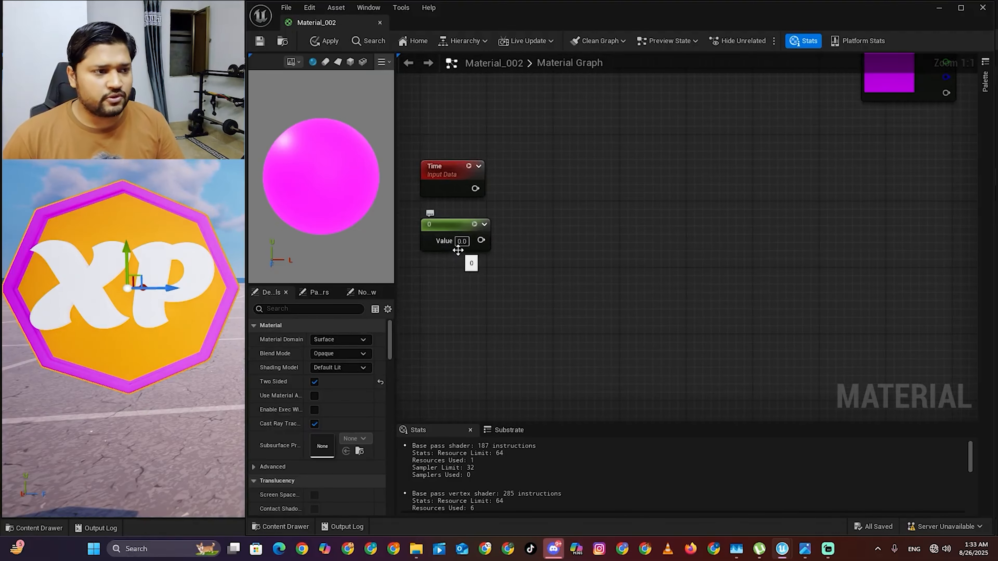
click(460, 242)
text(1)
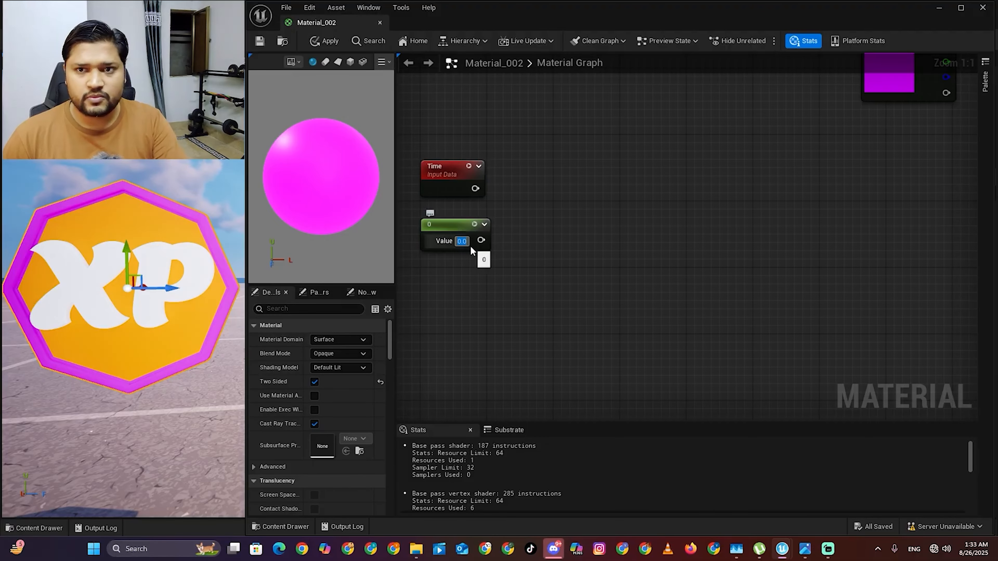
key(Return)
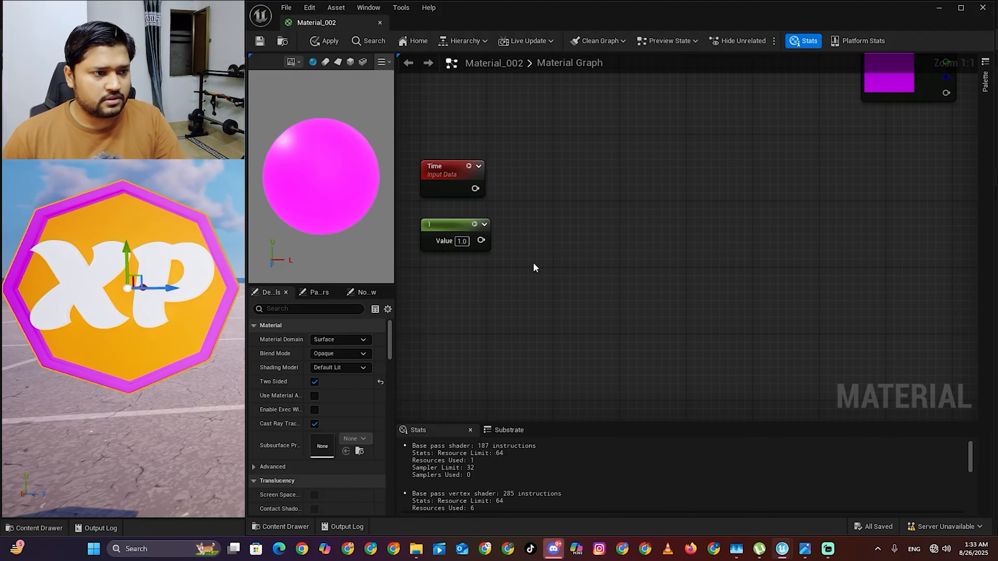
Add a Multiply node and connect Time to its A input and the constant 1 to its B input
right_drag(535, 193, 531, 260)
scroll(564, 271, down, 1)
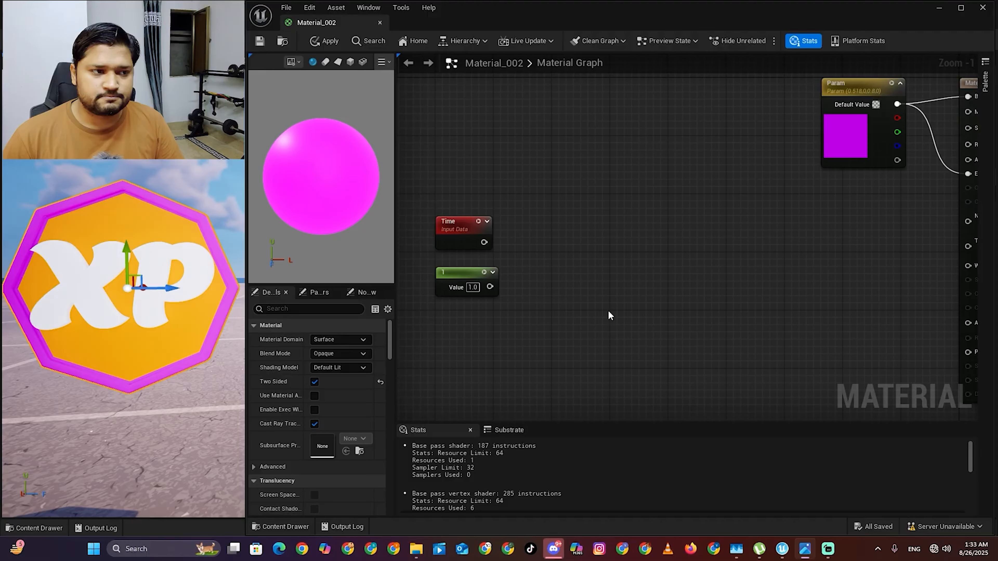
right_click(549, 264)
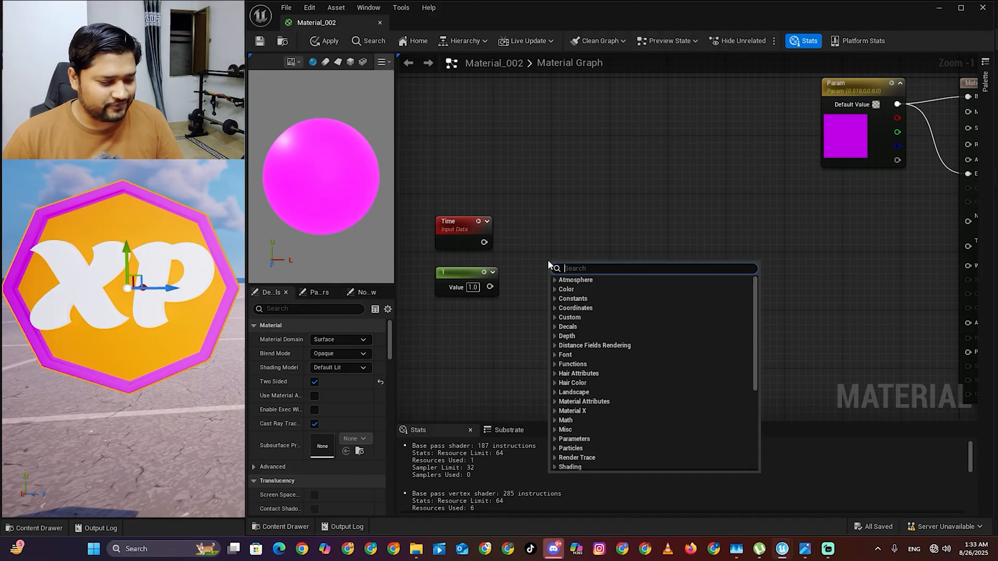
text(multip)
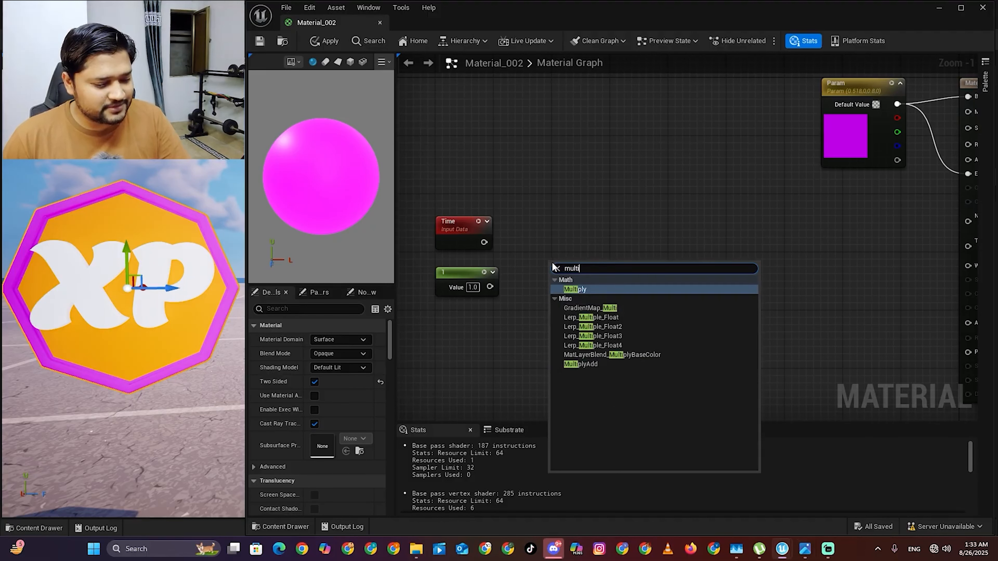
click(597, 292)
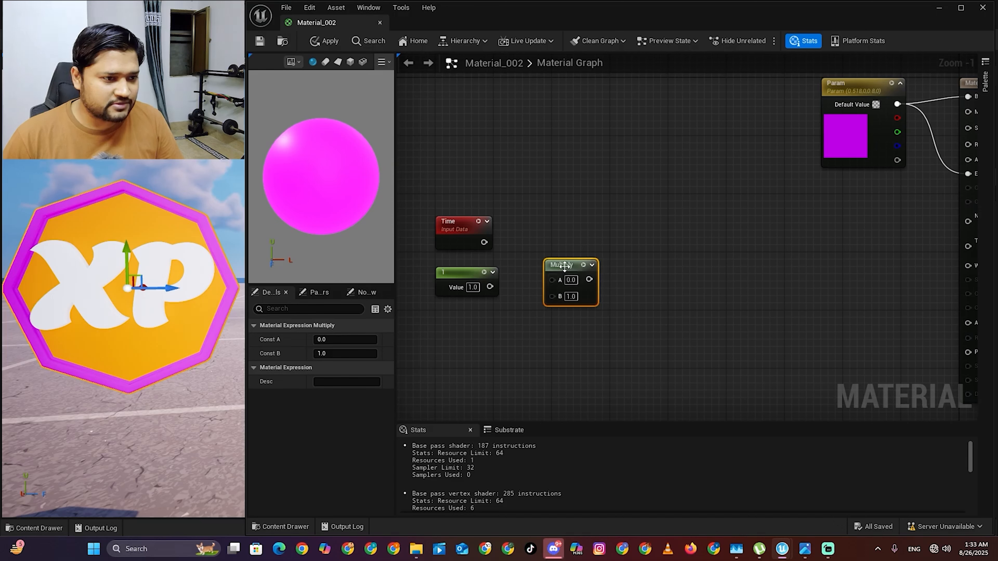
drag(566, 265, 544, 236)
drag(471, 270, 529, 251)
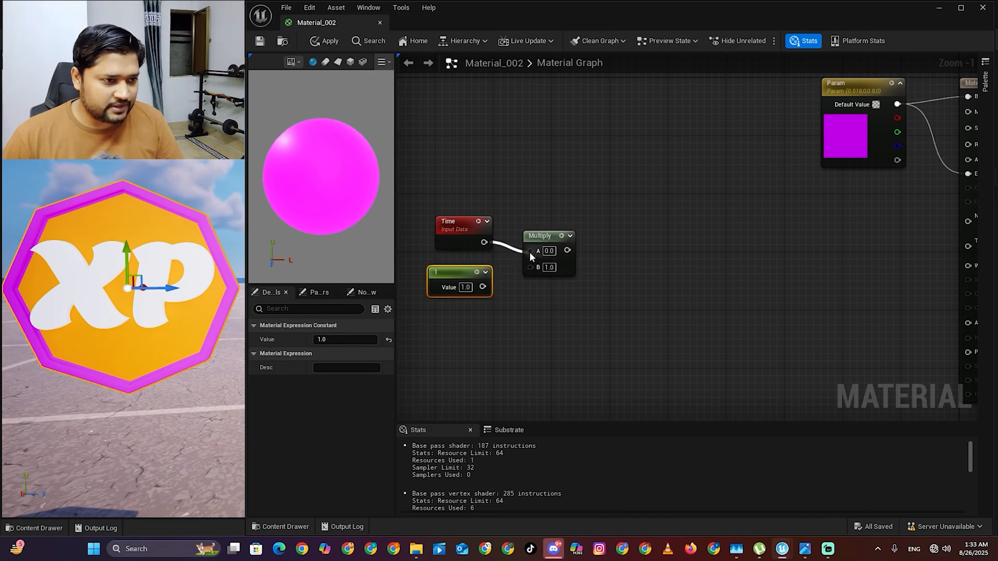
drag(483, 287, 531, 265)
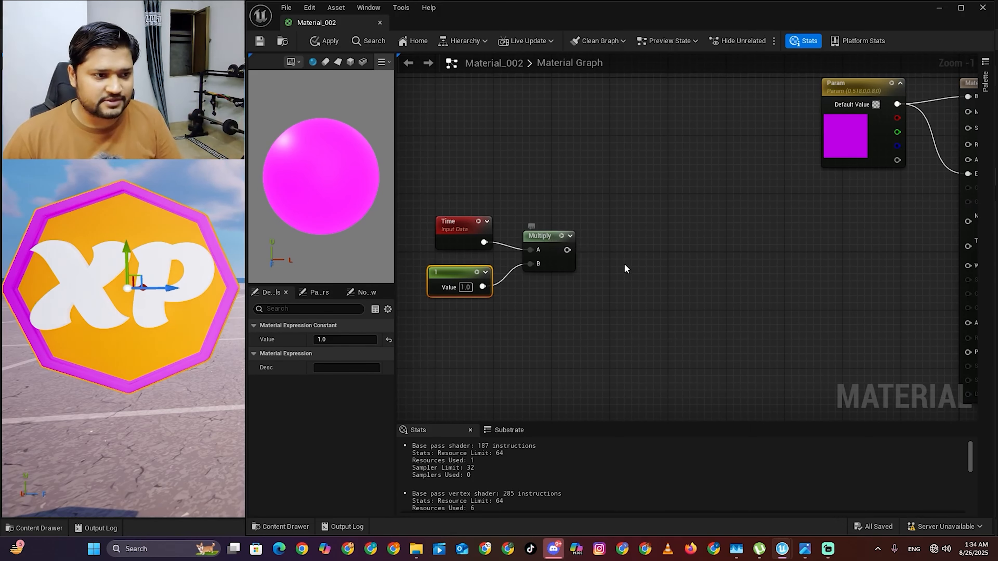
Add a Sine node to the right of Multiply and feed the Multiply output into it
right_click(625, 252)
text(sine)
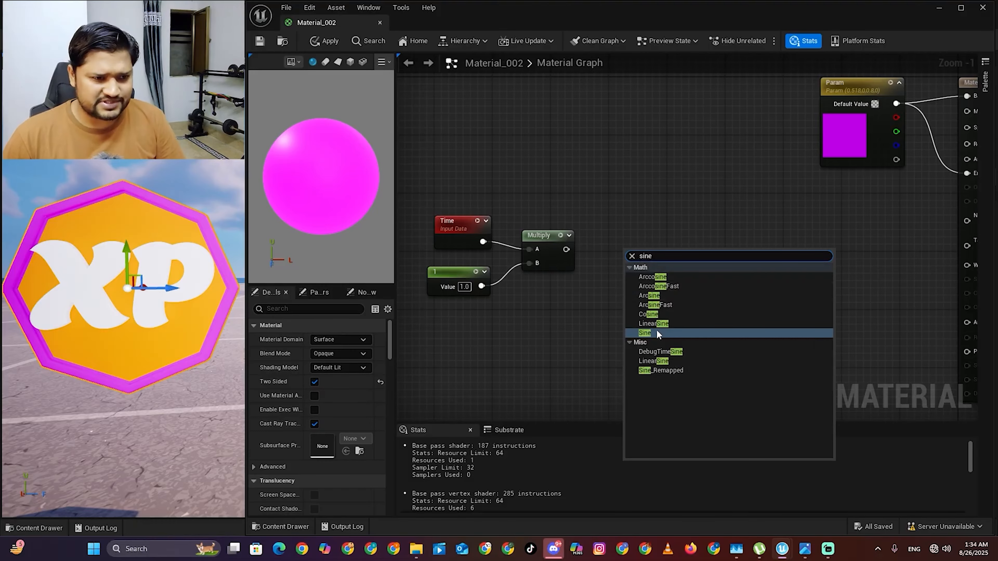
click(656, 333)
drag(630, 258, 625, 225)
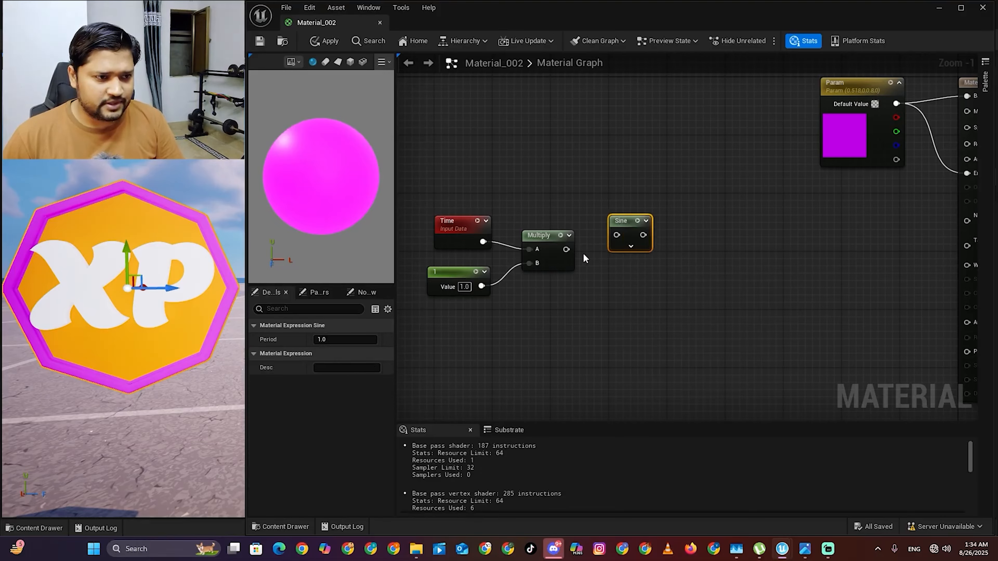
drag(566, 249, 617, 235)
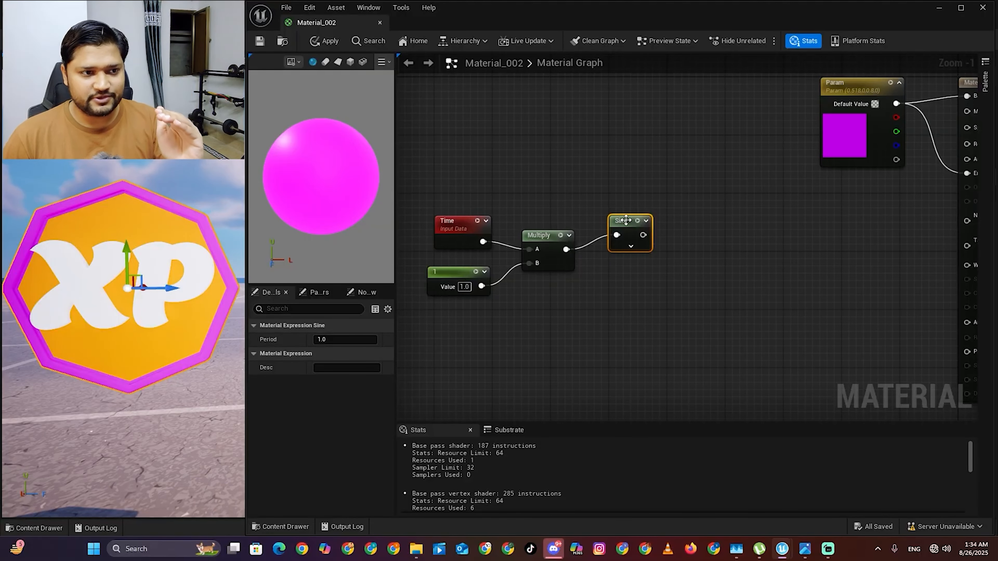
drag(625, 223, 625, 209)
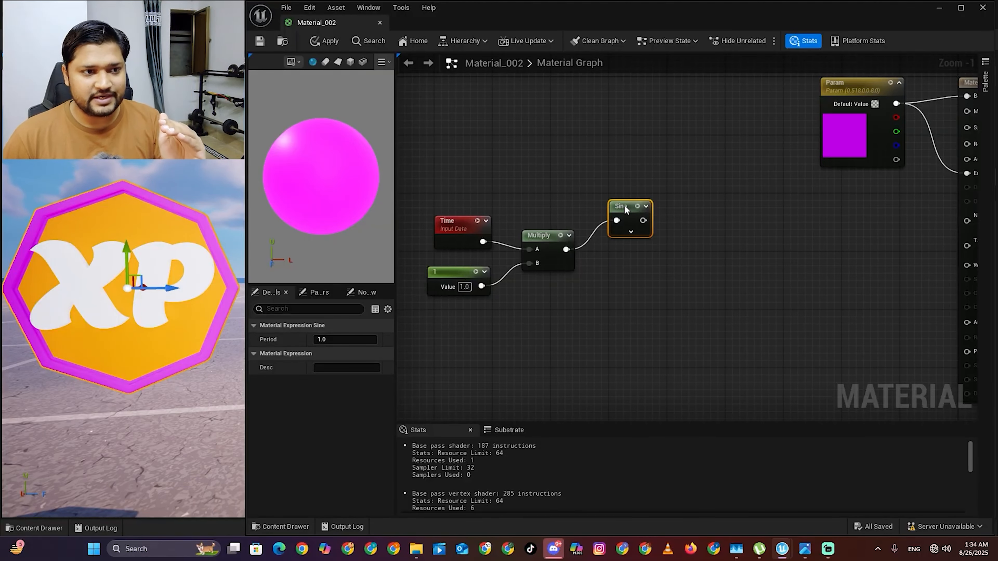
Add another Constant node and place it below the Sine node
right_click(645, 279)
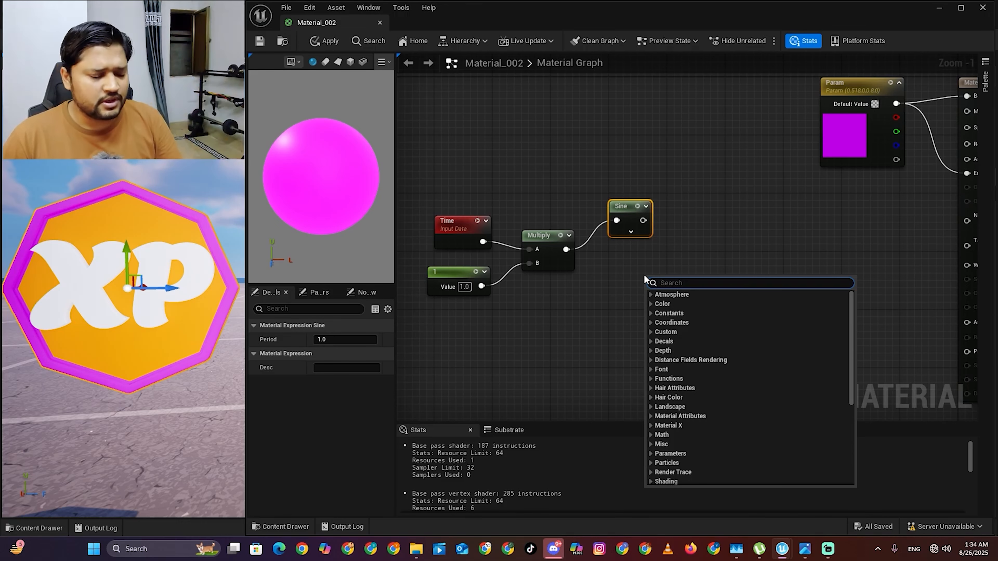
text(const)
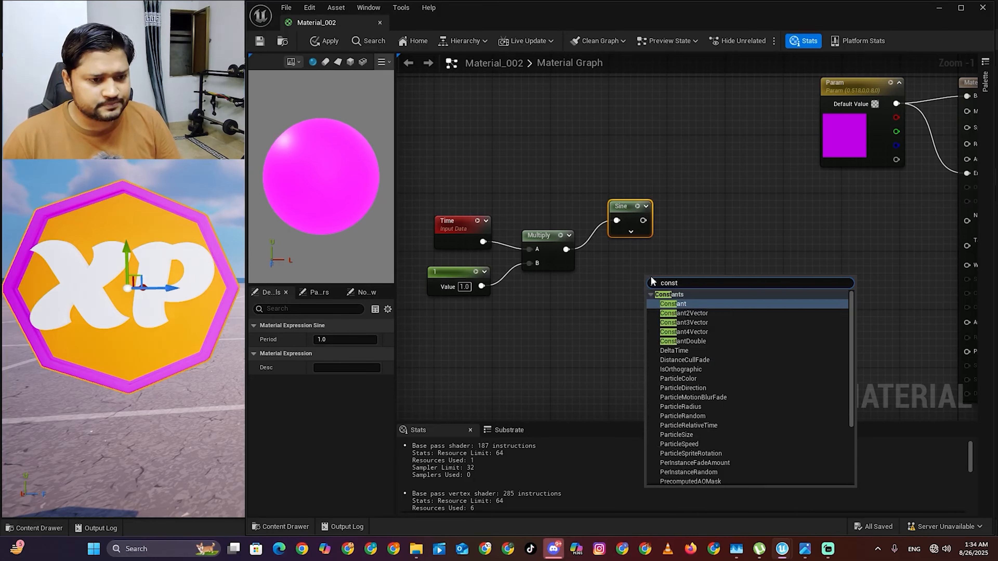
click(688, 306)
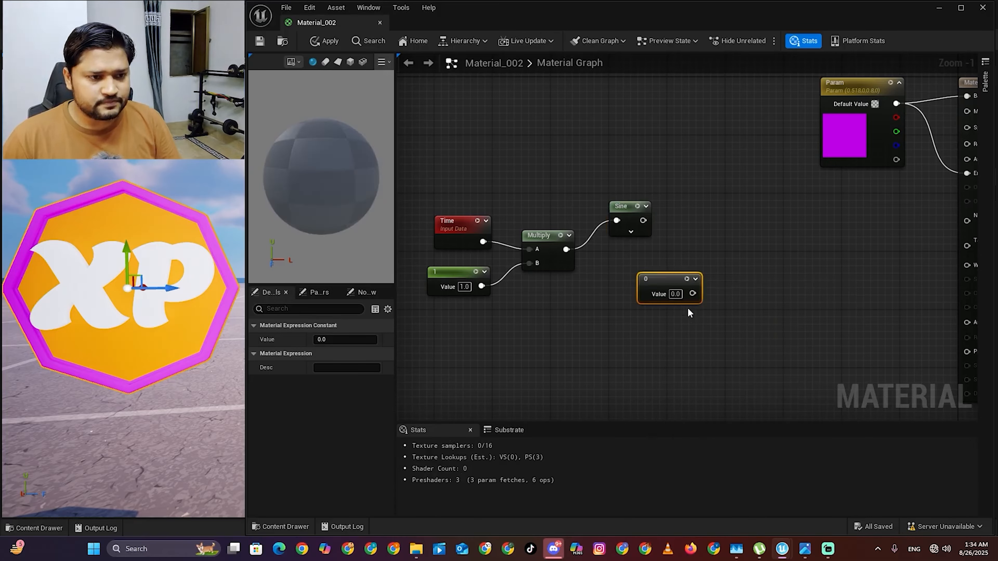
drag(624, 291, 617, 291)
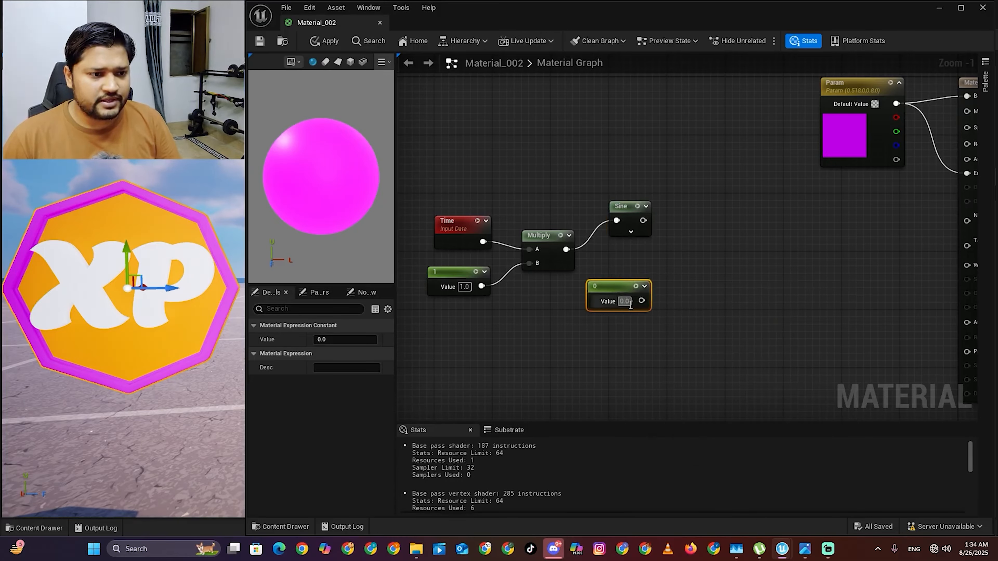
Set the value of the Constant node below Sine to 1
click(627, 301)
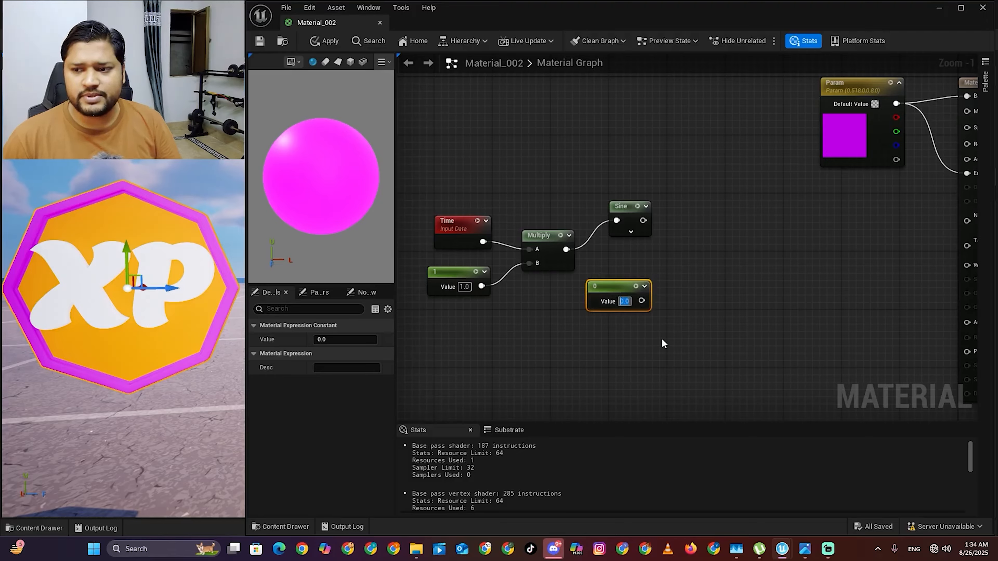
text(1)
key(Return)
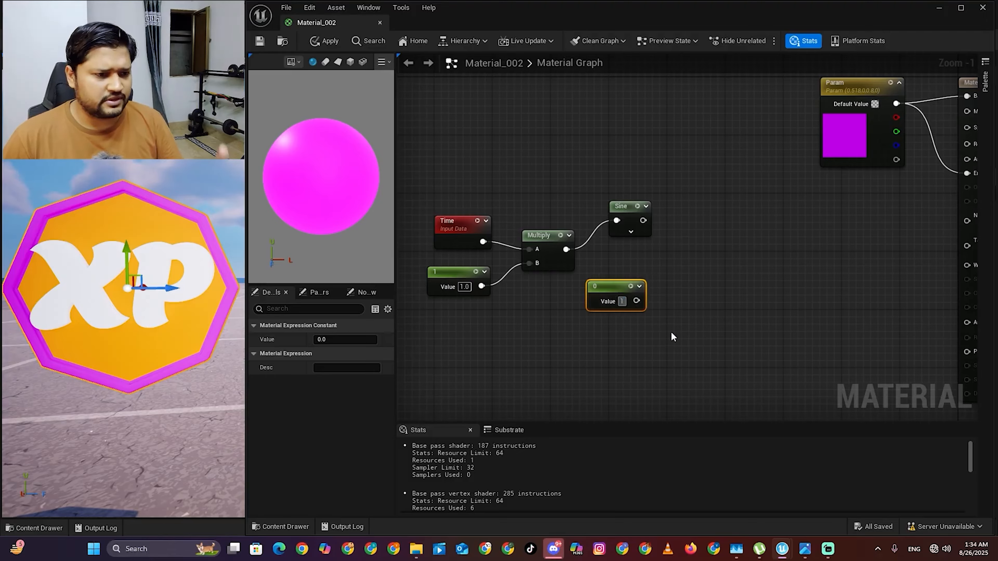
click(688, 335)
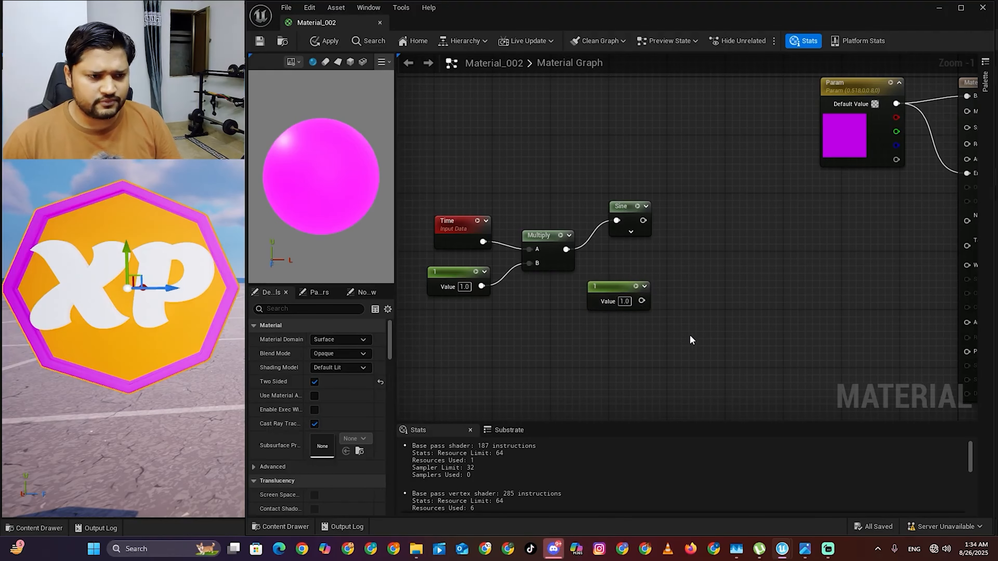
Add a second Multiply node and connect Sine to its A input and the Constant below Sine to its B input
right_click(688, 244)
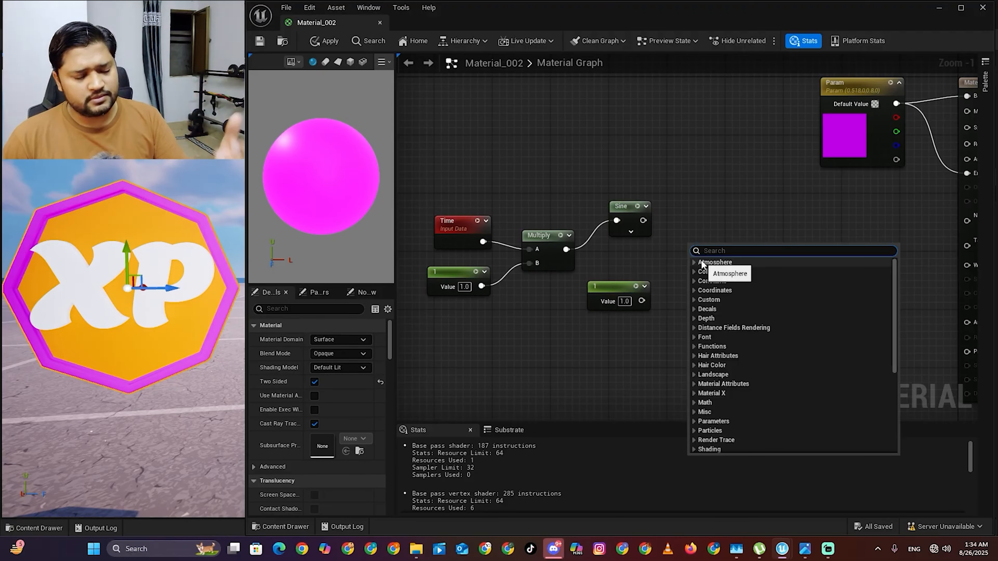
text(mul)
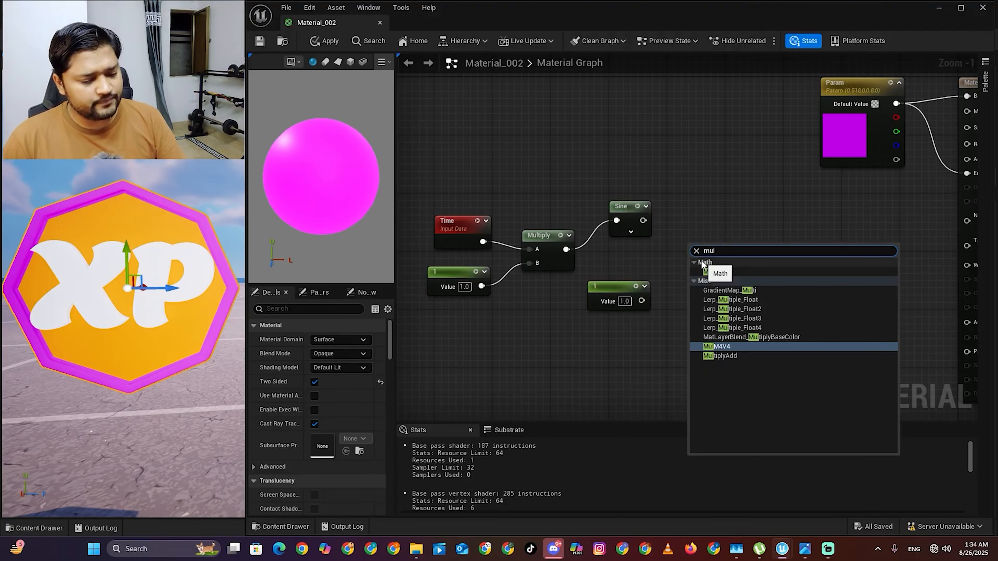
text(tiply)
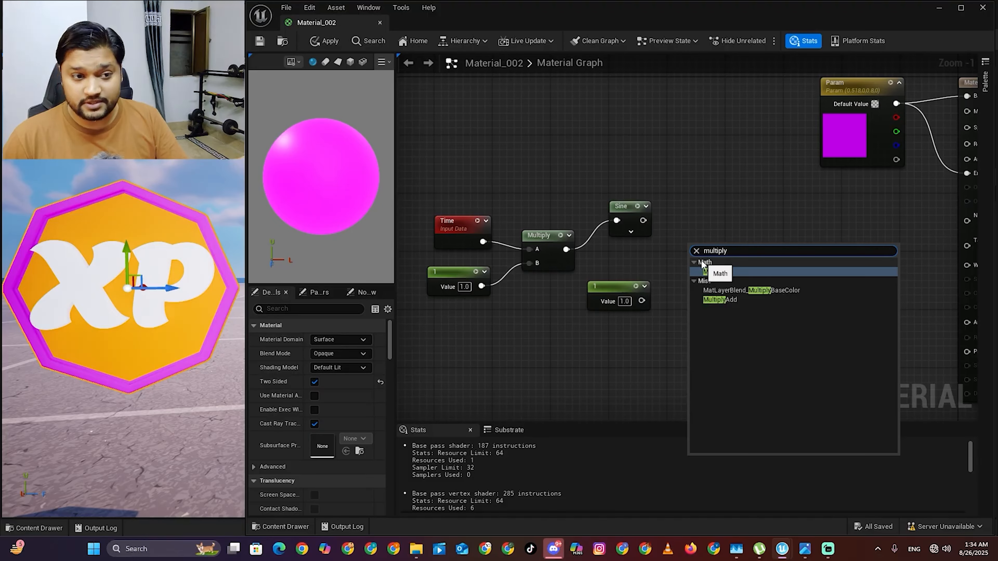
click(728, 271)
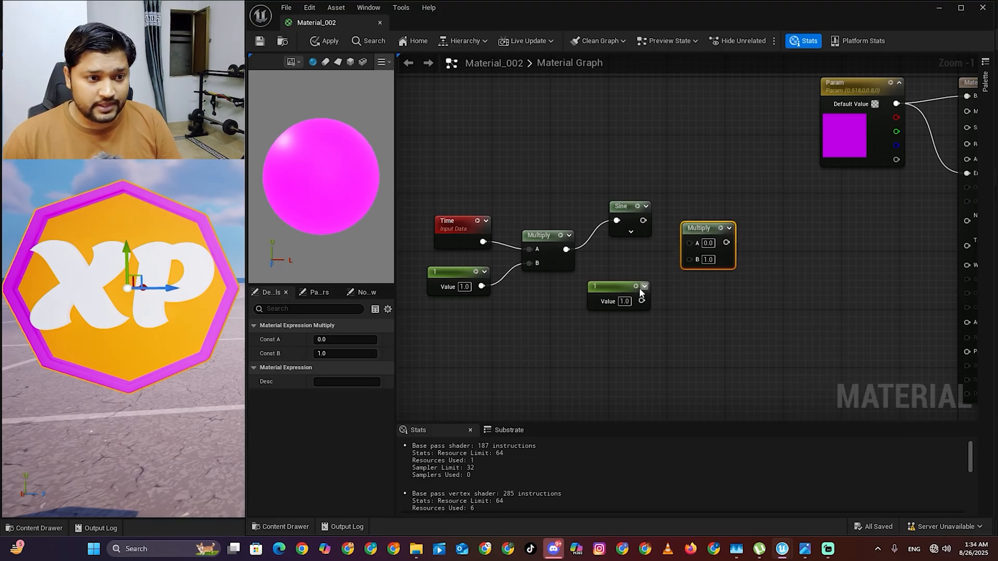
drag(640, 291, 647, 285)
drag(643, 220, 691, 243)
drag(649, 293, 686, 255)
drag(628, 279, 620, 278)
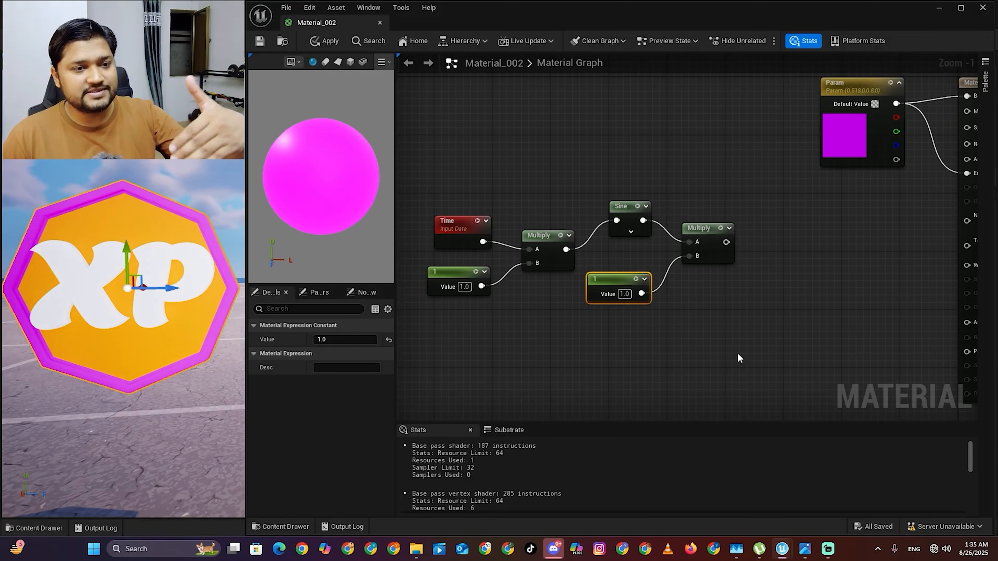
Add a MaterialFunctionCall node and place it beside the second Multiply node
right_click(770, 258)
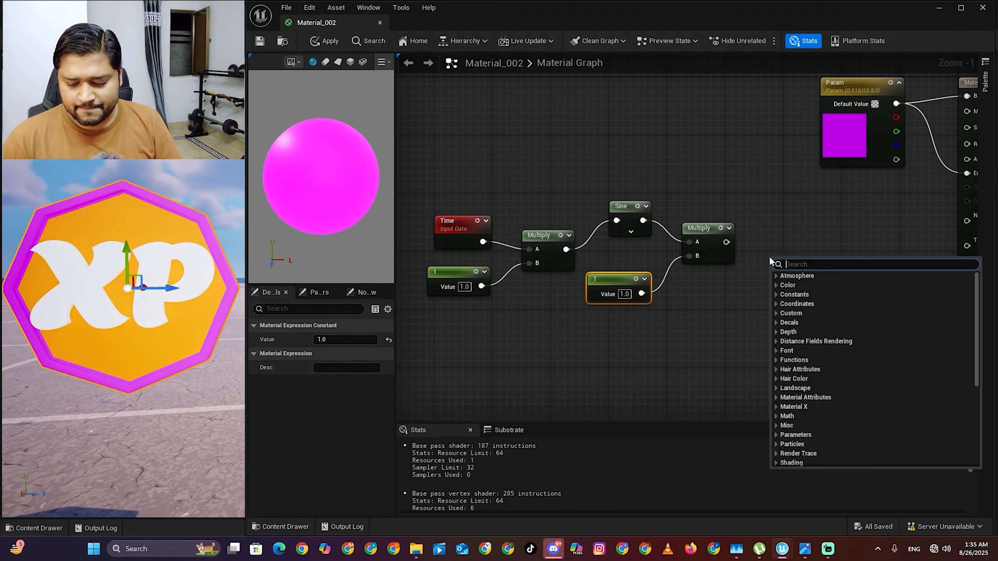
text(mmateri)
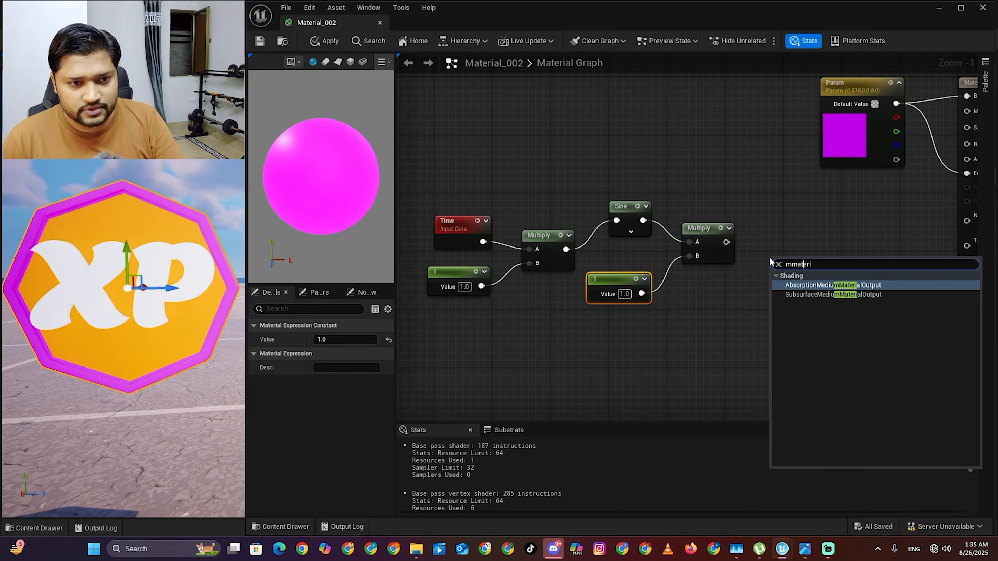
key(BackSpace)
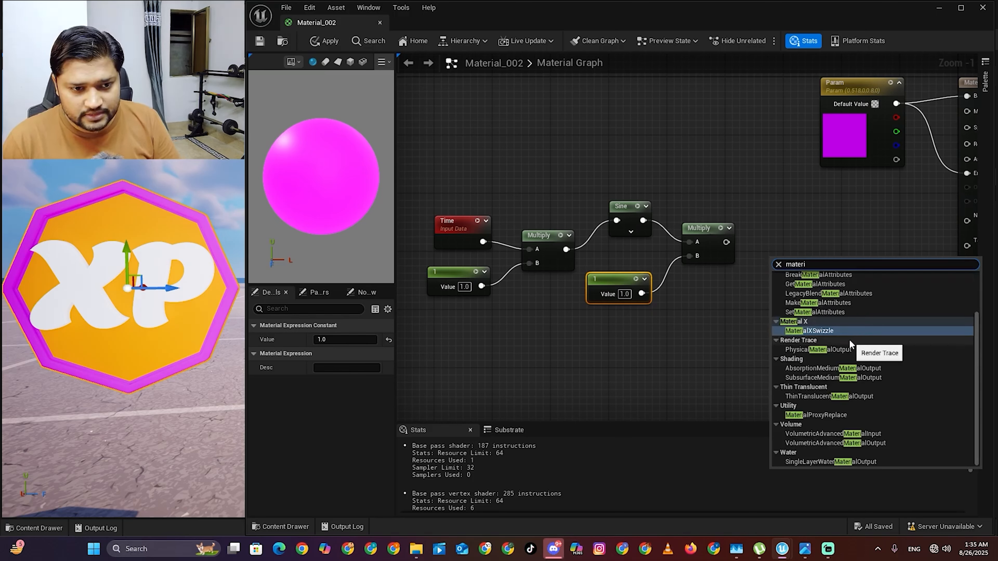
scroll(849, 339, up, 3)
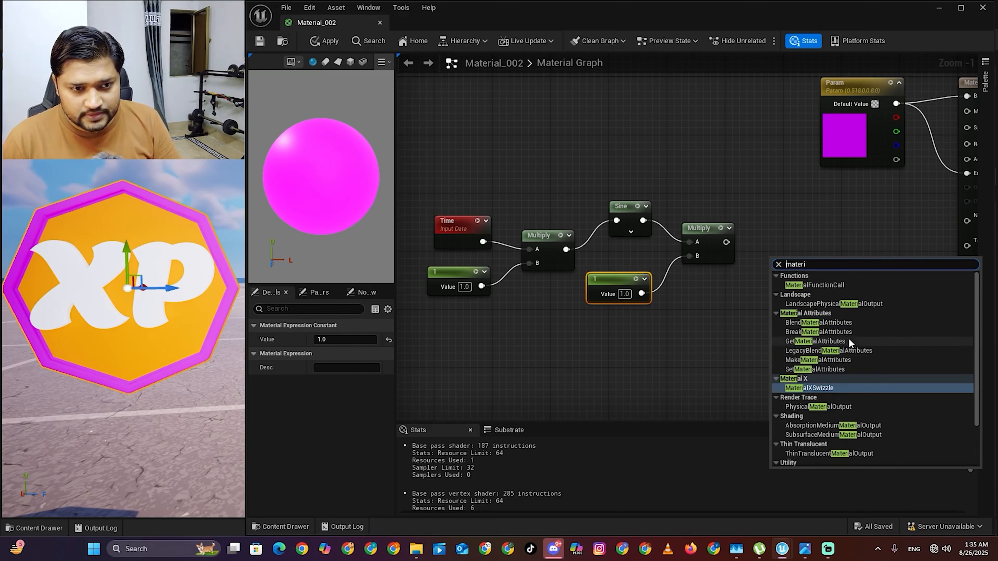
click(820, 286)
drag(802, 251, 800, 231)
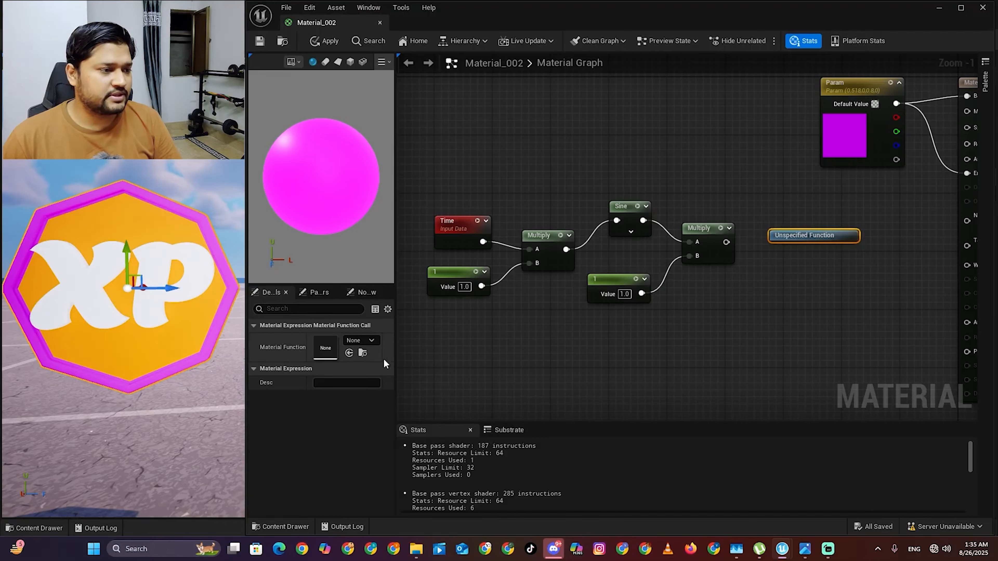
Assign the MakeFloat3 material function to the unspecified function node and align it with the second Multiply node
click(370, 340)
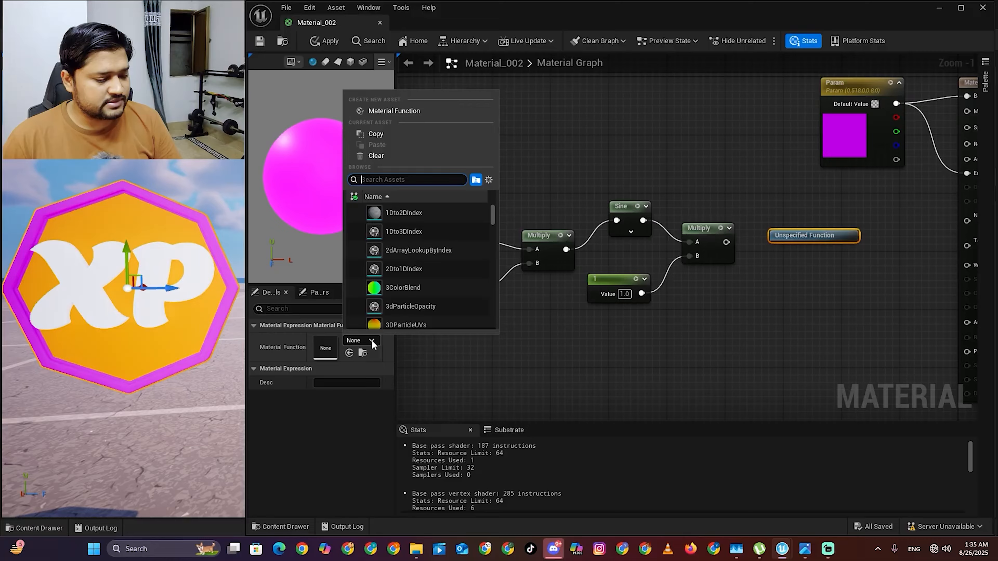
text(s)
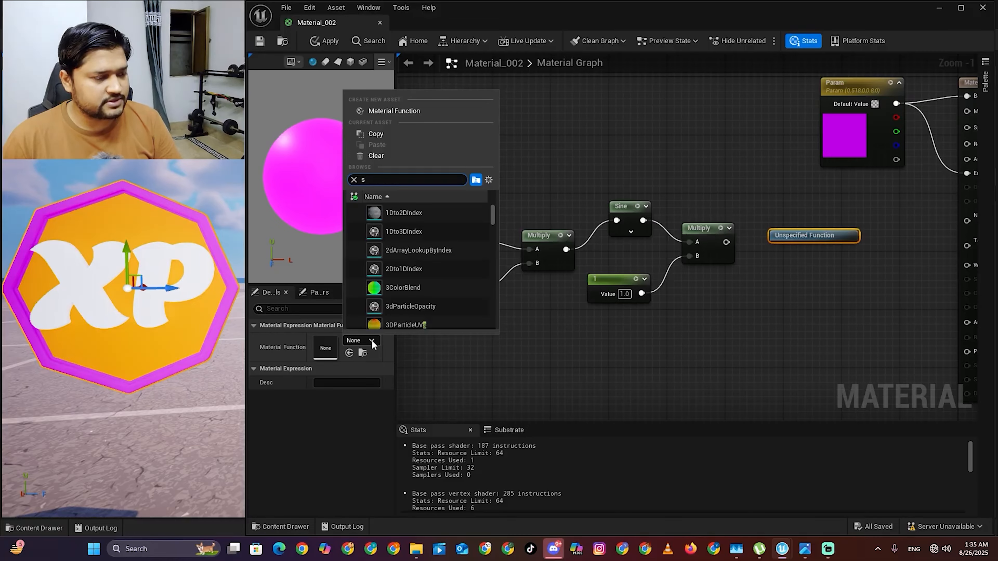
key(BackSpace)
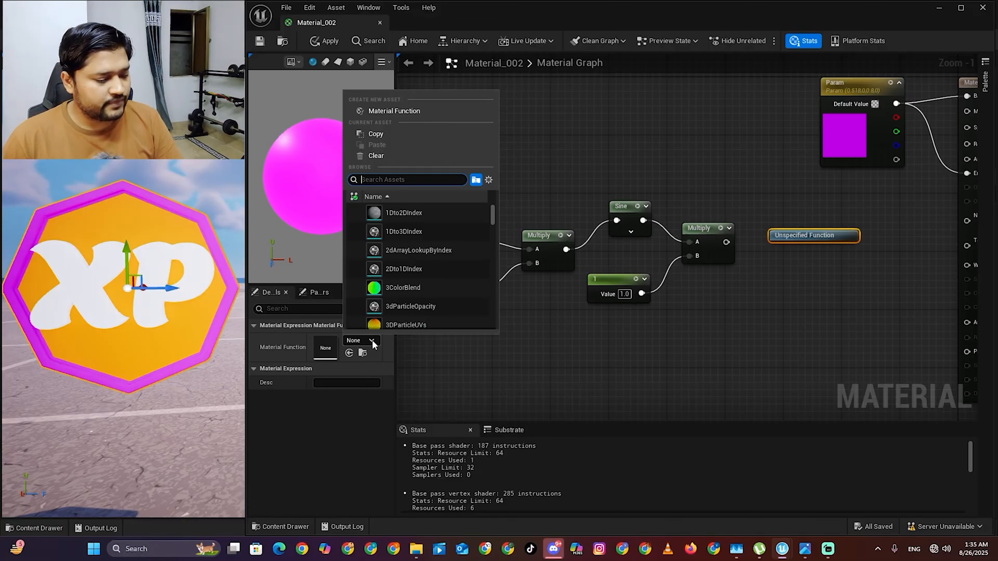
text(make)
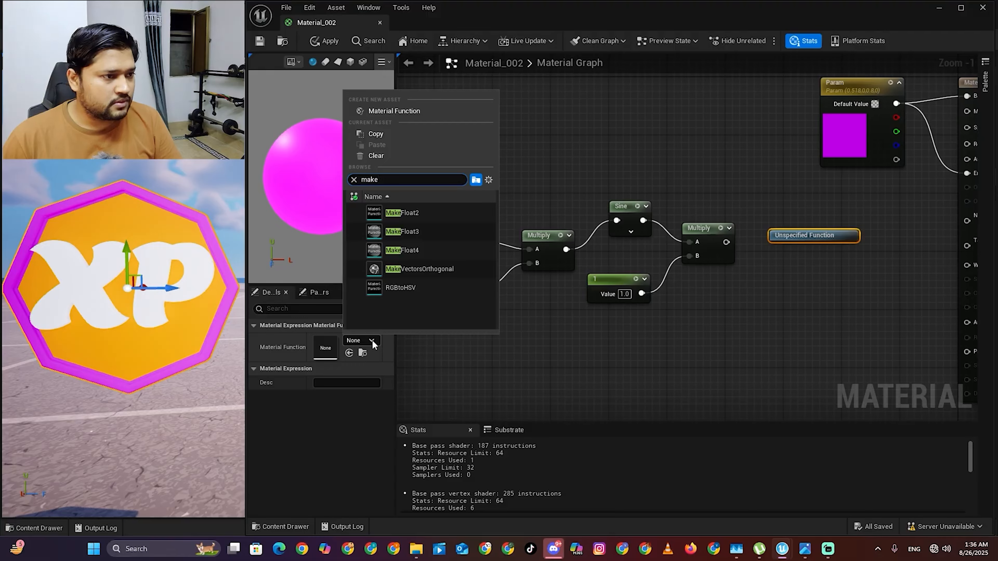
click(418, 232)
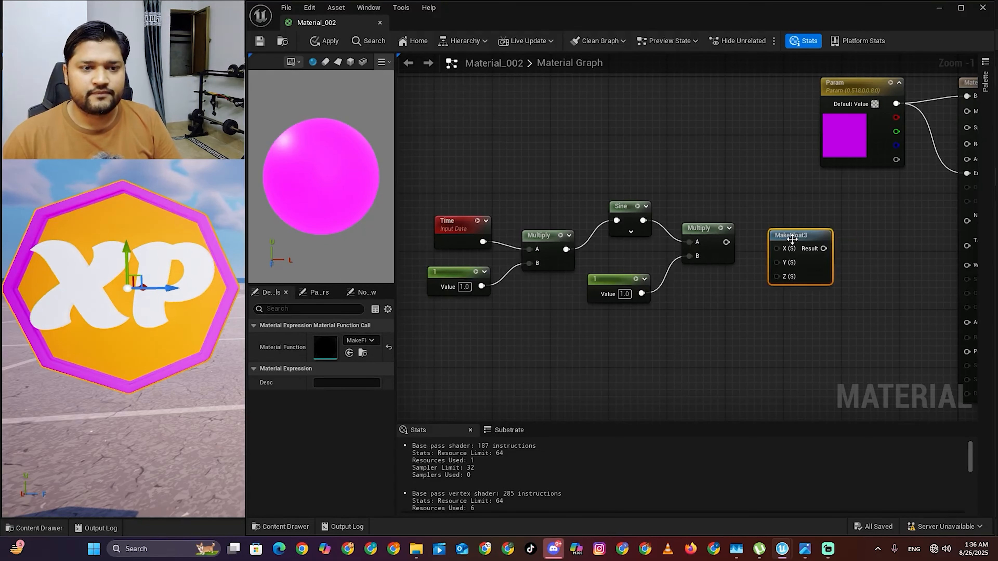
drag(793, 238, 802, 231)
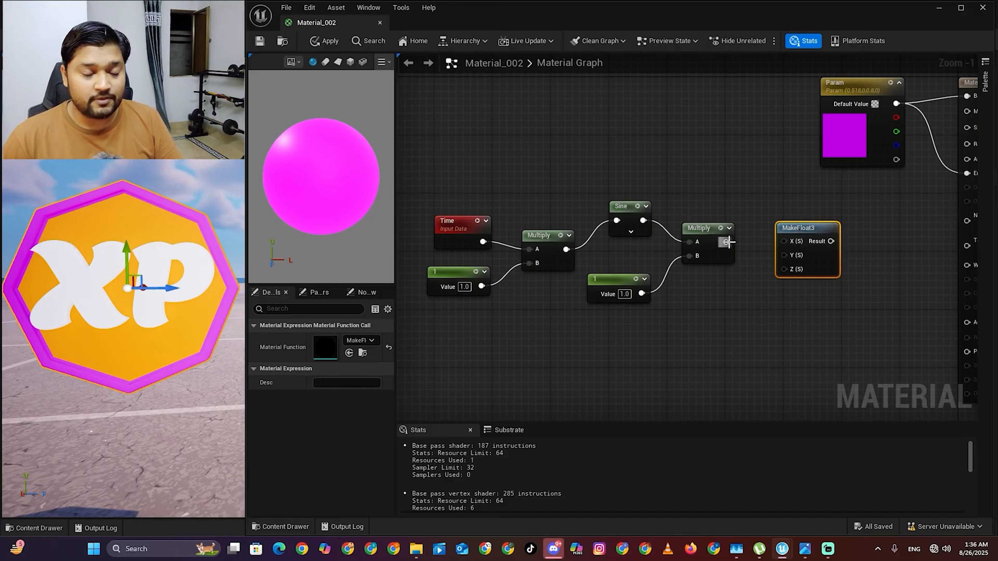
Connect the second Multiply output to MakeFloat3's Z input and its Result to World Position Offset, and dismiss the offline warning
drag(727, 242, 783, 269)
scroll(763, 355, down, 2)
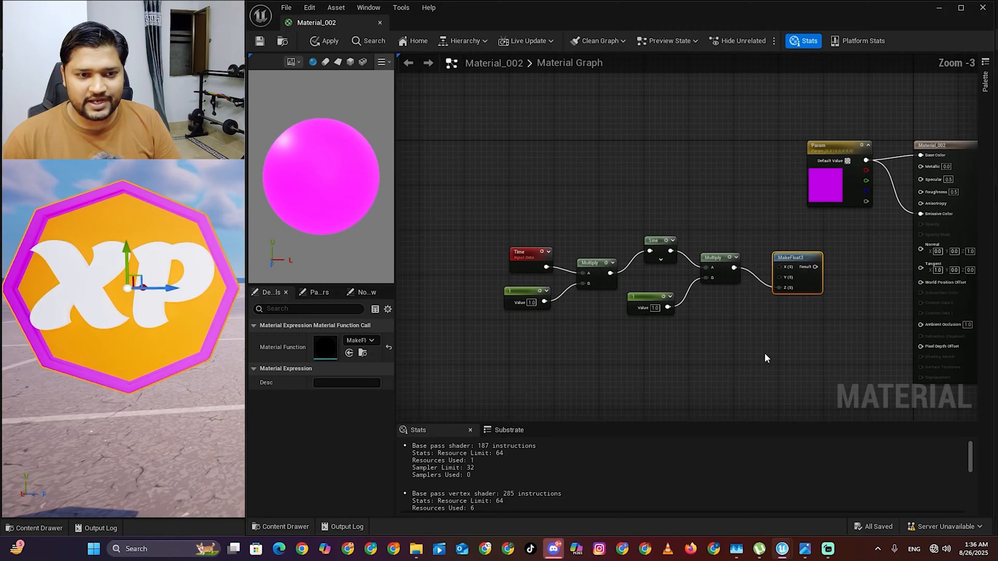
right_drag(842, 349, 755, 334)
scroll(757, 269, up, 3)
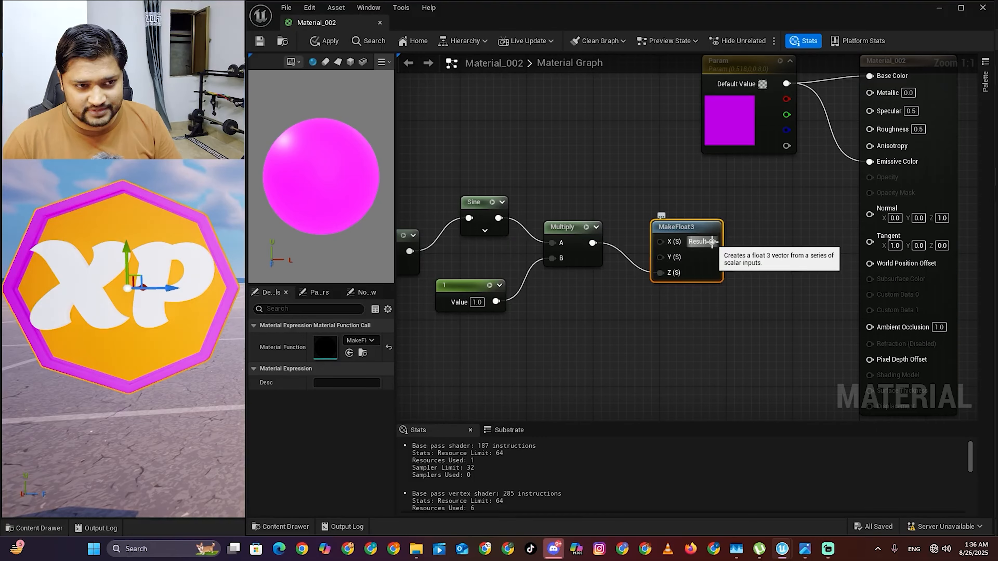
drag(712, 241, 875, 266)
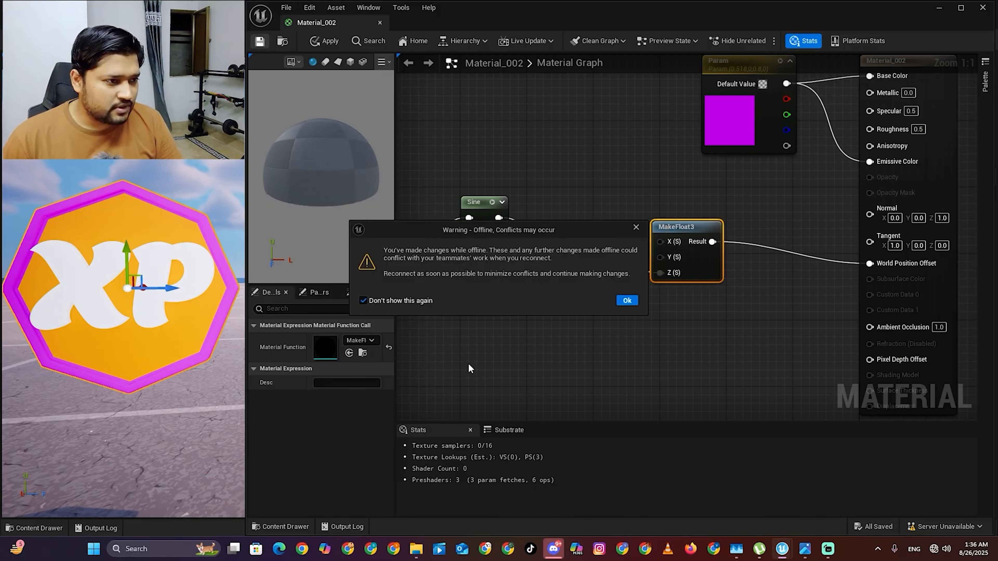
click(626, 301)
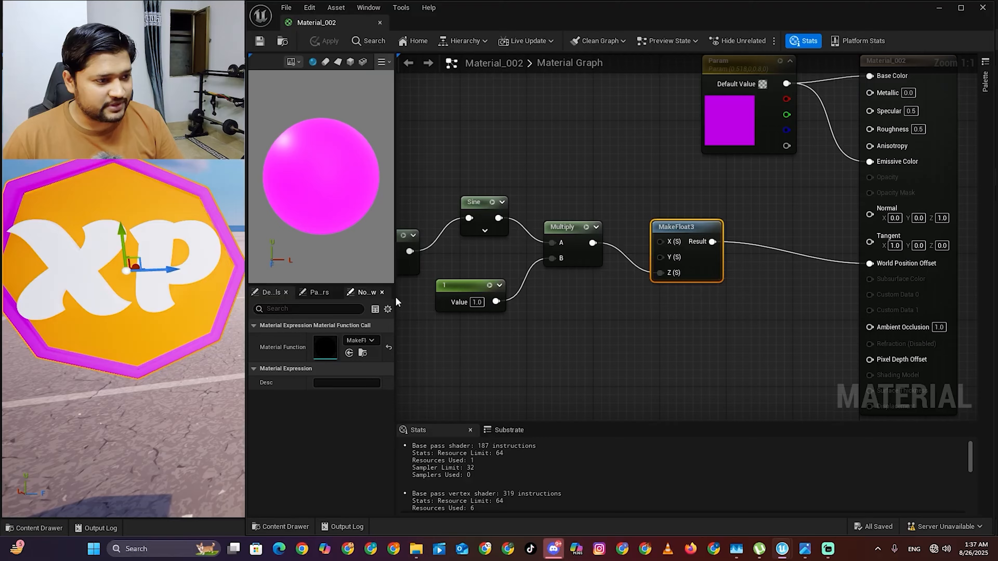
Change the value of the Constant node feeding the second Multiply's B input to 2
click(477, 303)
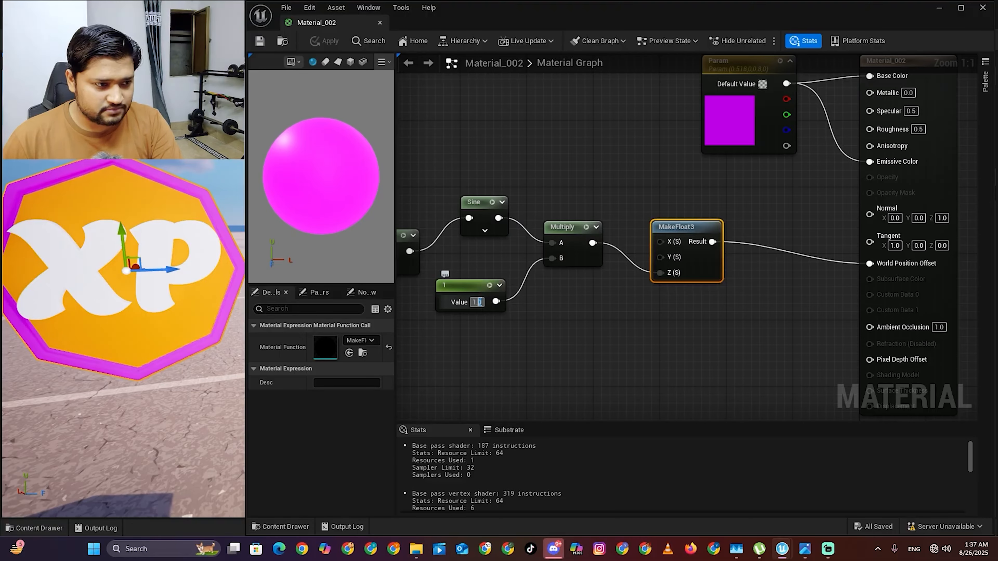
text(2)
click(539, 324)
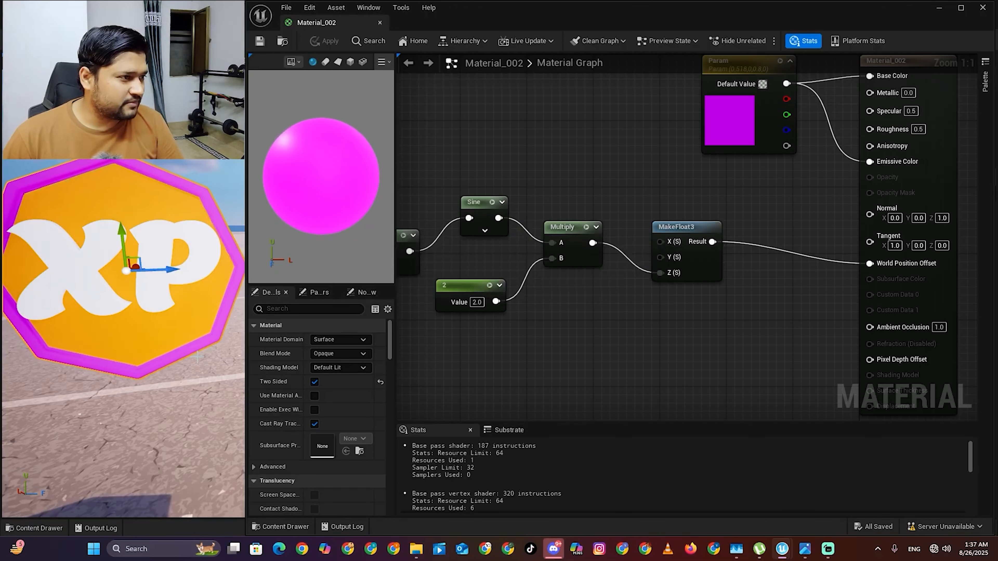
Convert the Constant node below Time to a parameter named "Speed Up Down"
right_drag(485, 346, 679, 347)
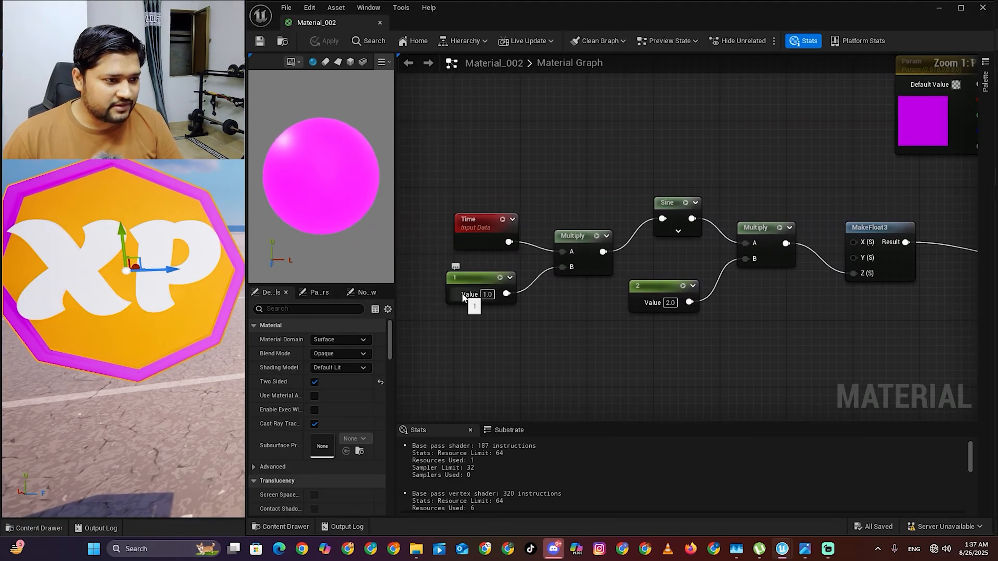
right_click(465, 276)
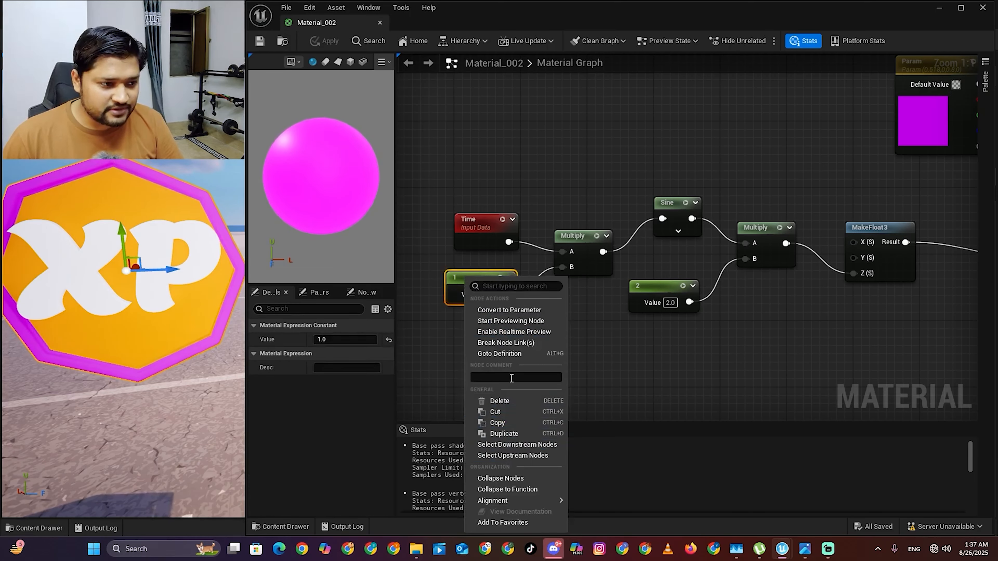
click(504, 311)
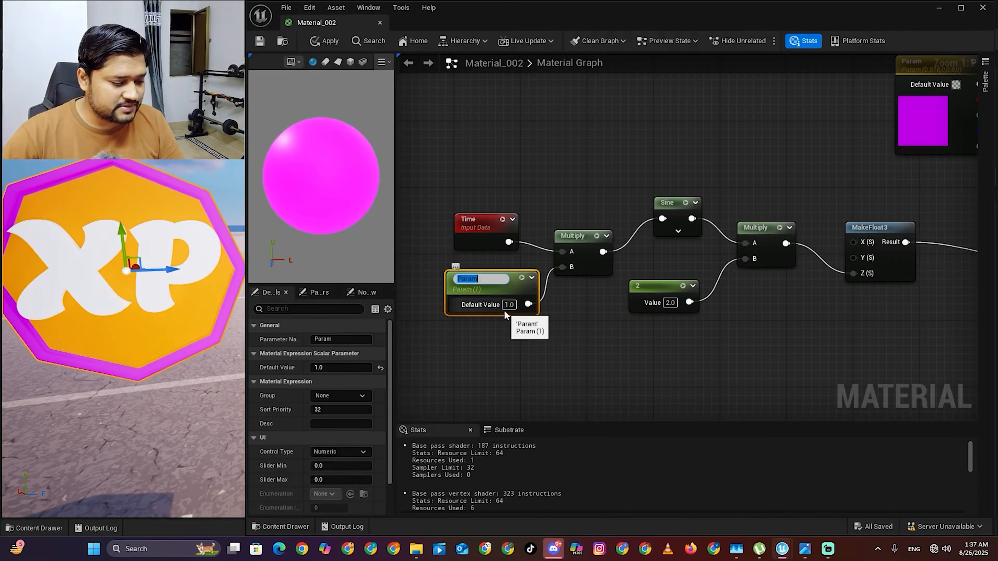
text(s)
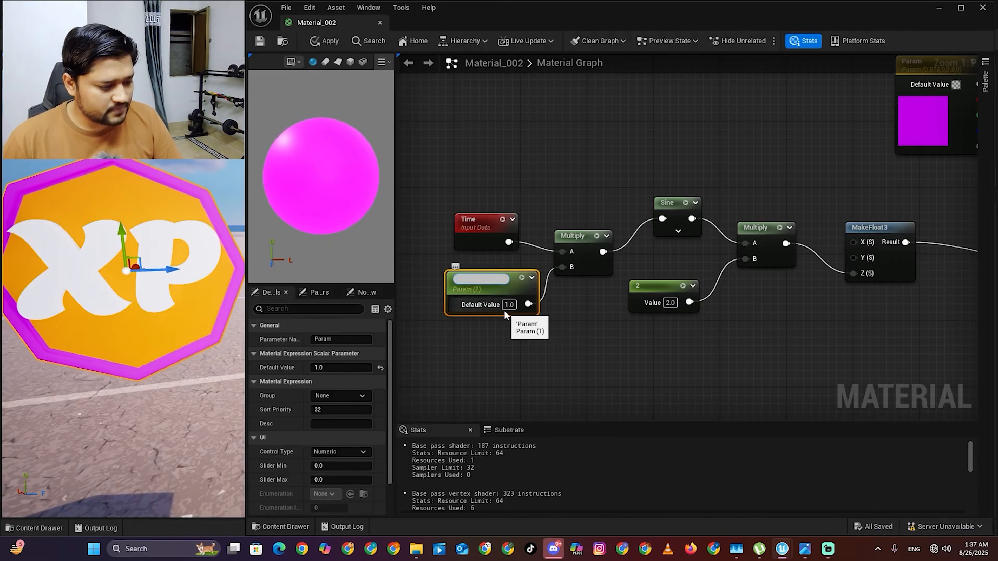
text(PED)
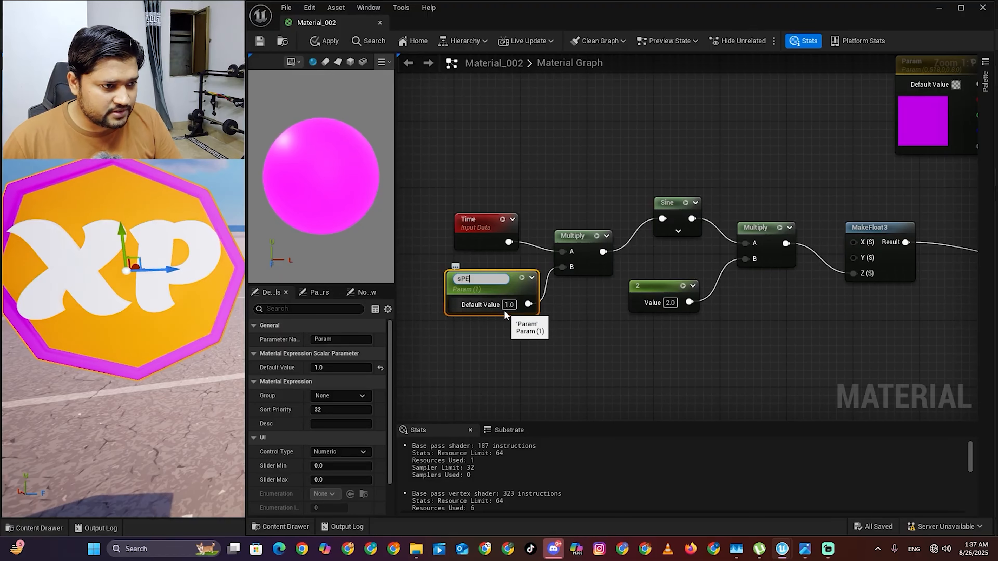
key(BackSpace)
key(BackSpace)
key(BackSpace)
key(BackSpace)
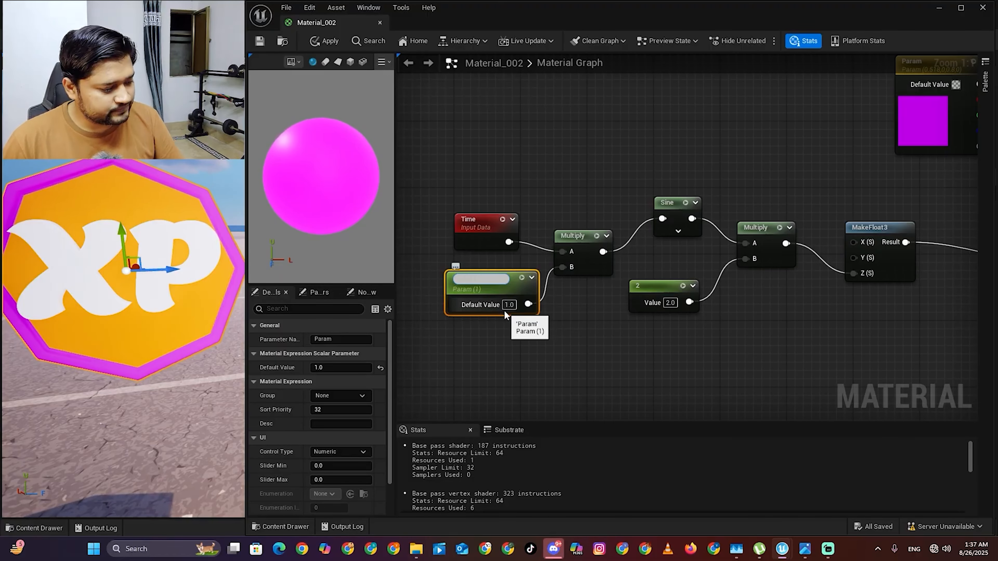
text(Sp)
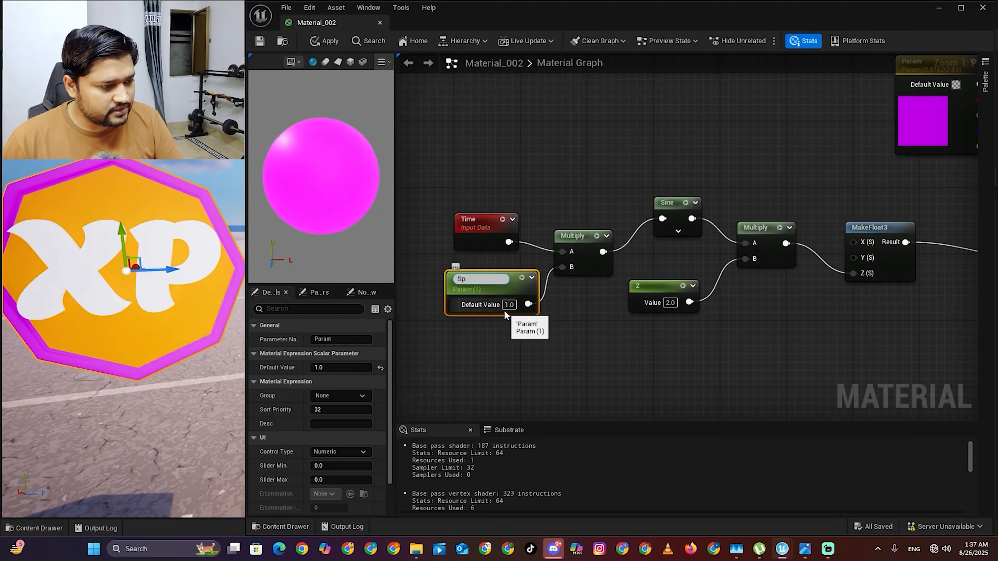
text(eed)
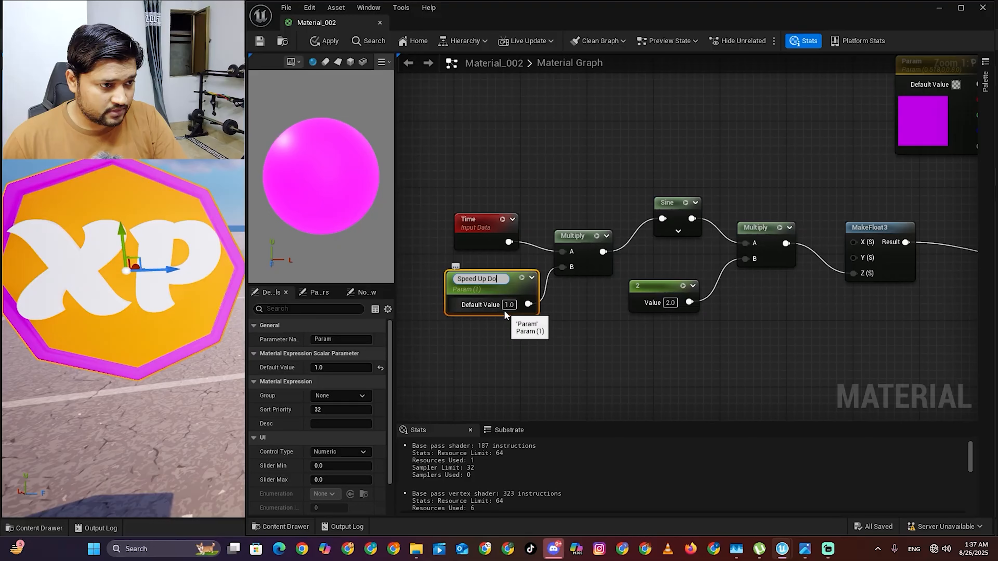
text(Up Down)
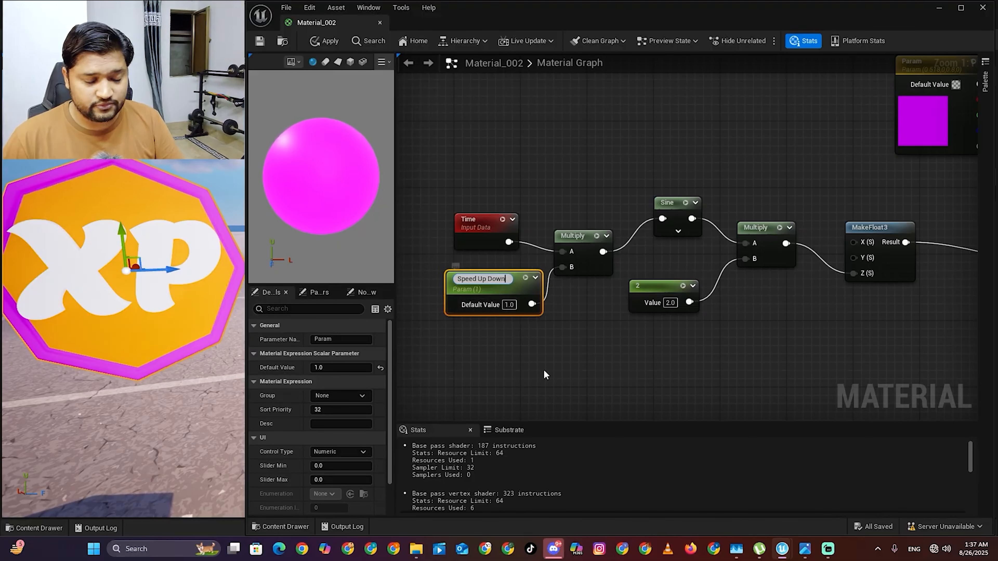
click(505, 314)
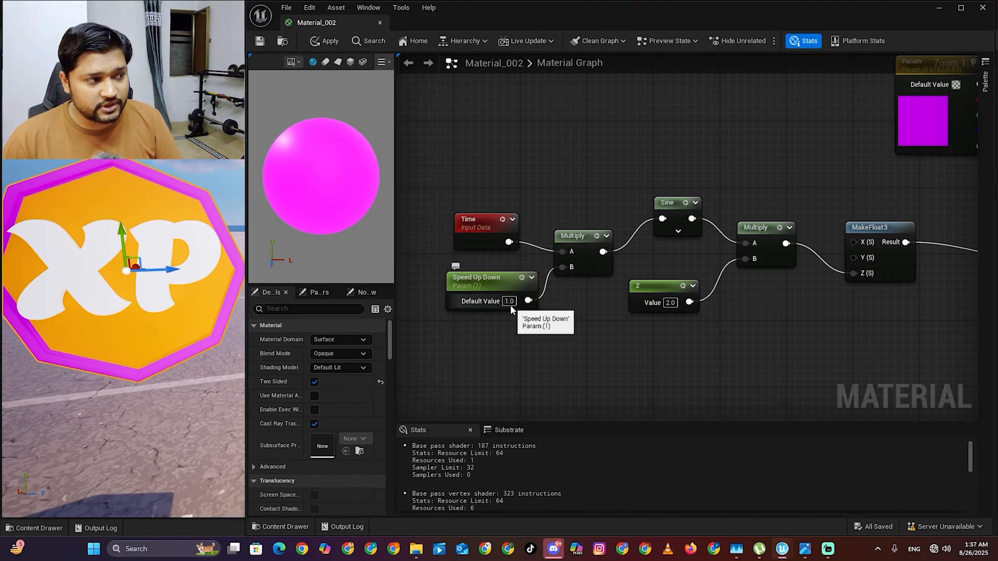
Set the default value of the "Speed Up Down" parameter to 2
click(510, 303)
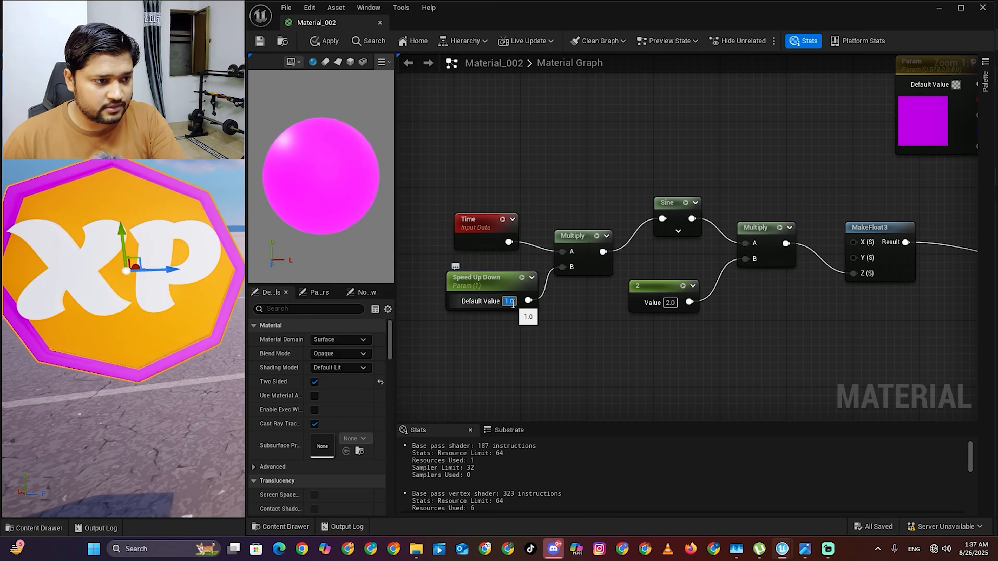
text(22)
key(Return)
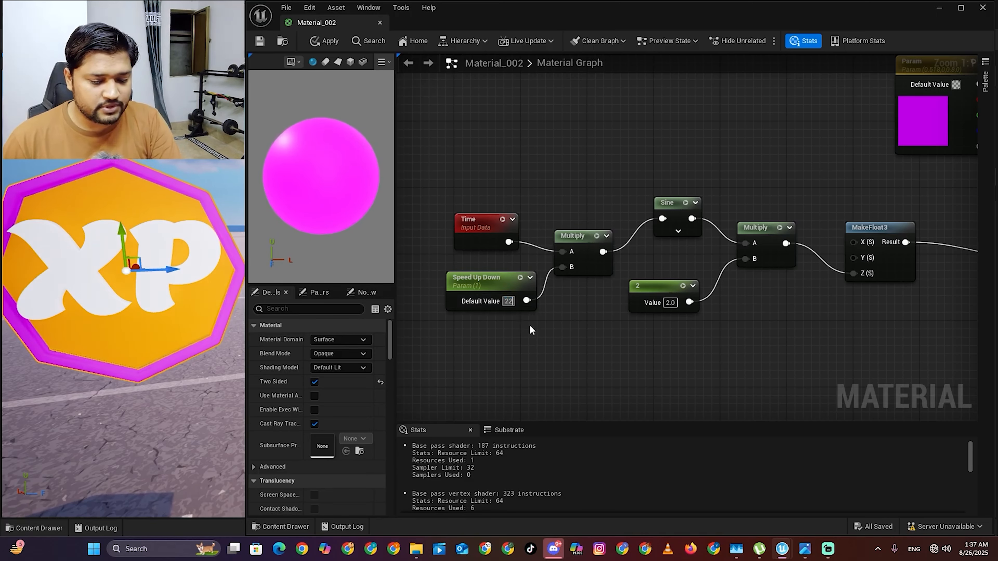
key(BackSpace)
click(548, 340)
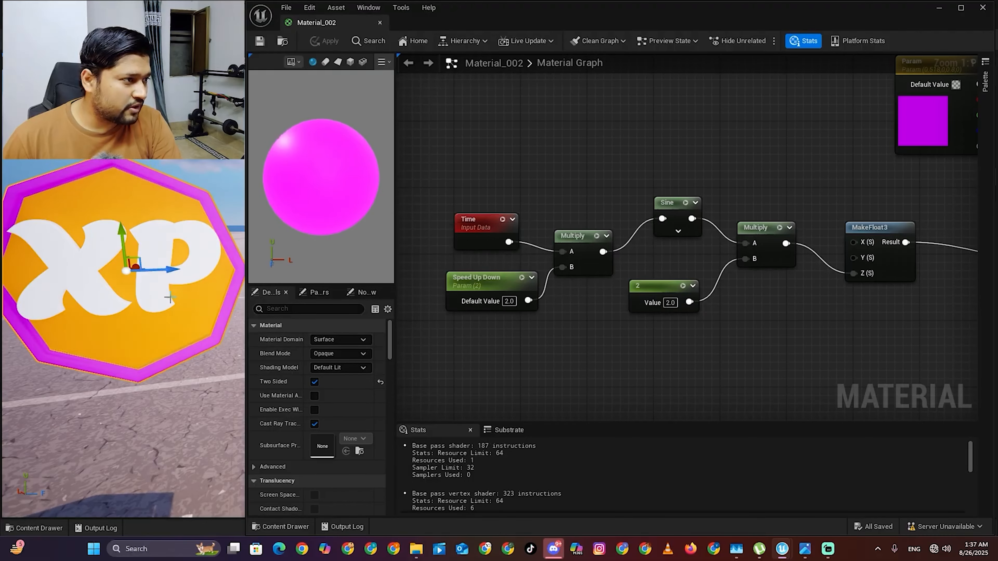
Try a default value of 5 for the "Speed Up Down" parameter and change it to 0.5
click(509, 301)
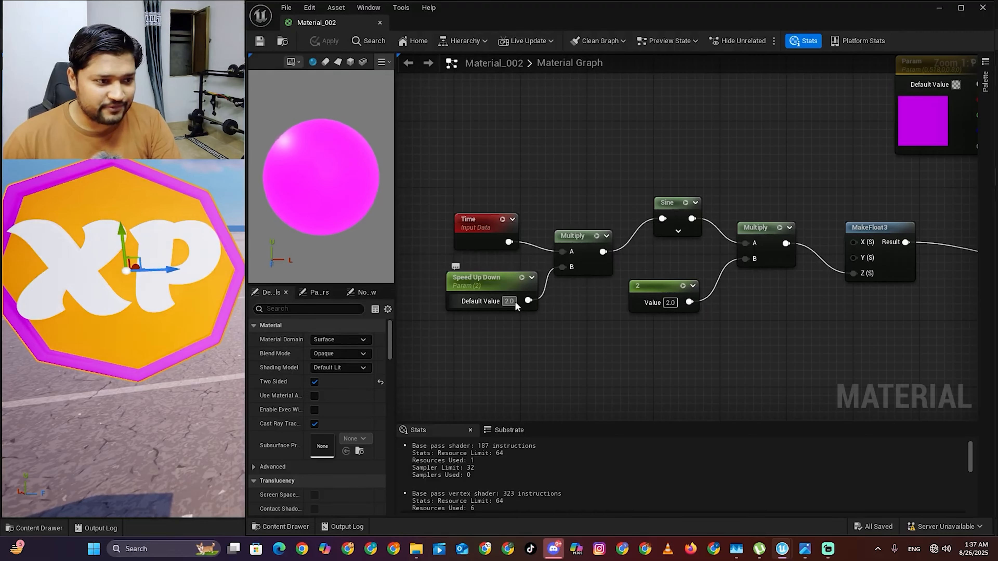
text(5)
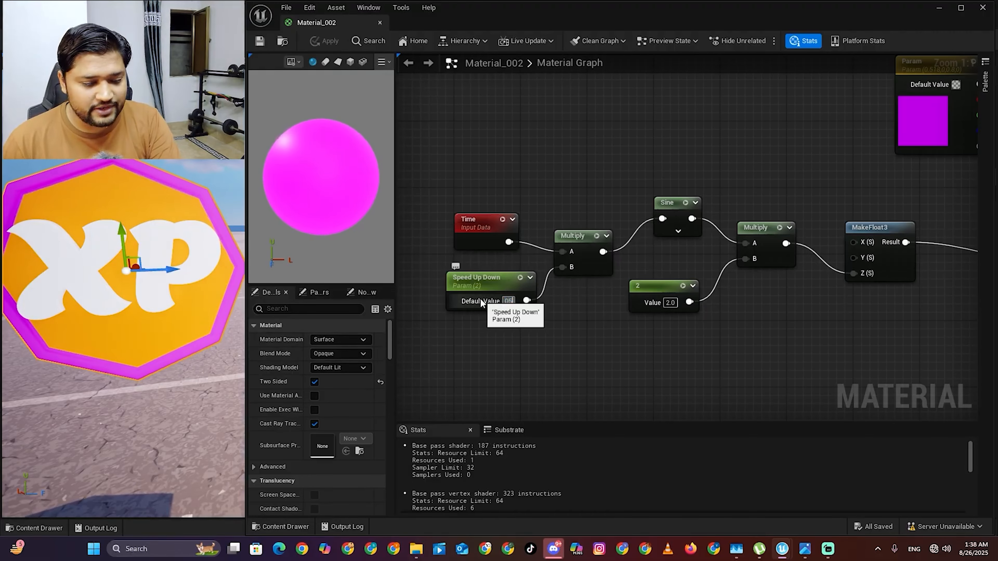
key(Return)
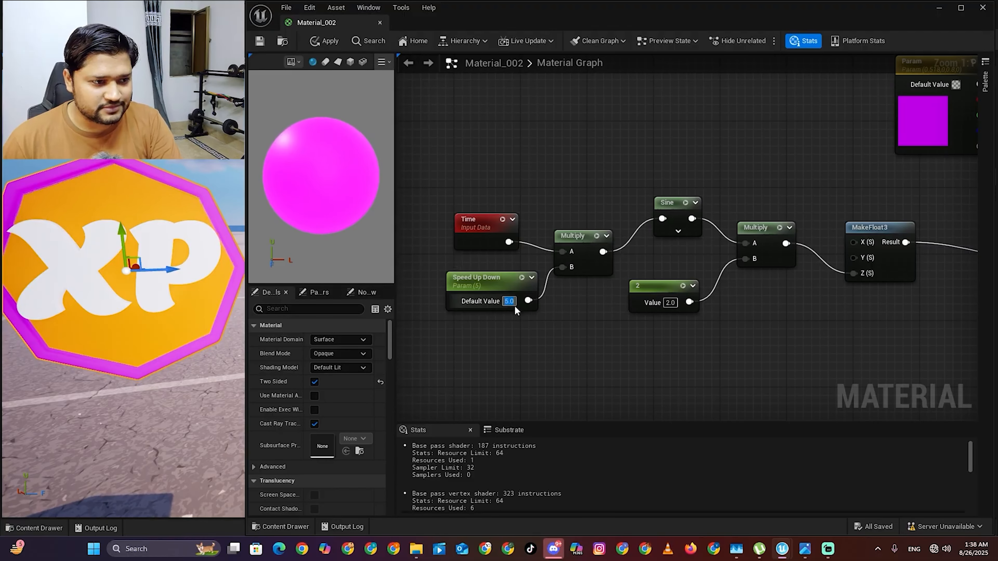
text(0.5)
key(Return)
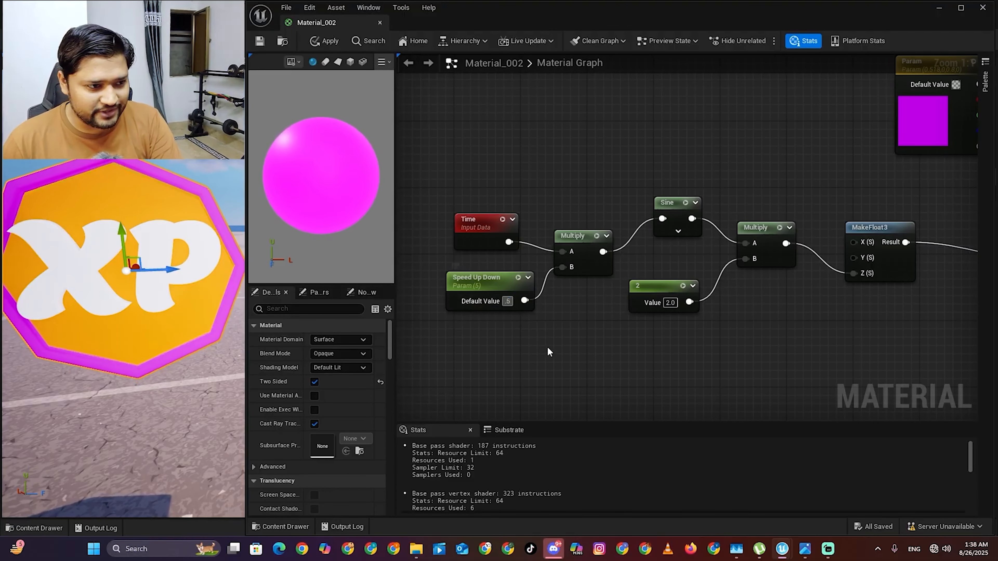
Convert the Constant node feeding the second Multiply to a parameter named "Z Disatnce" with a default value of 5
right_click(649, 287)
click(684, 322)
text(Z Disatnce)
click(692, 310)
text(5)
scroll(711, 349, down, 2)
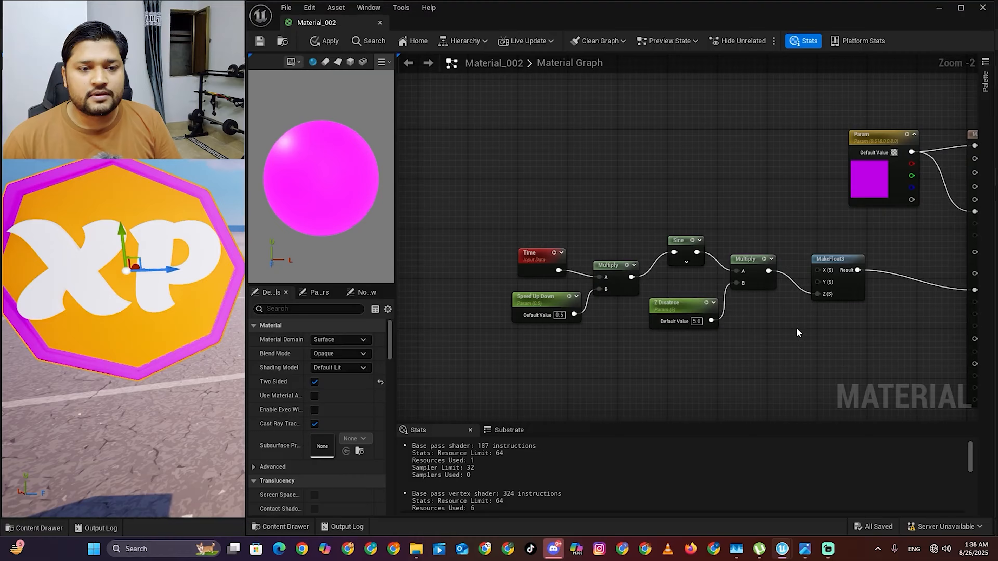
Duplicate the Time, Speed Up Down, Sine, Z Disatnce and both Multiply nodes, and place the copies below the original network
right_drag(766, 345, 761, 275)
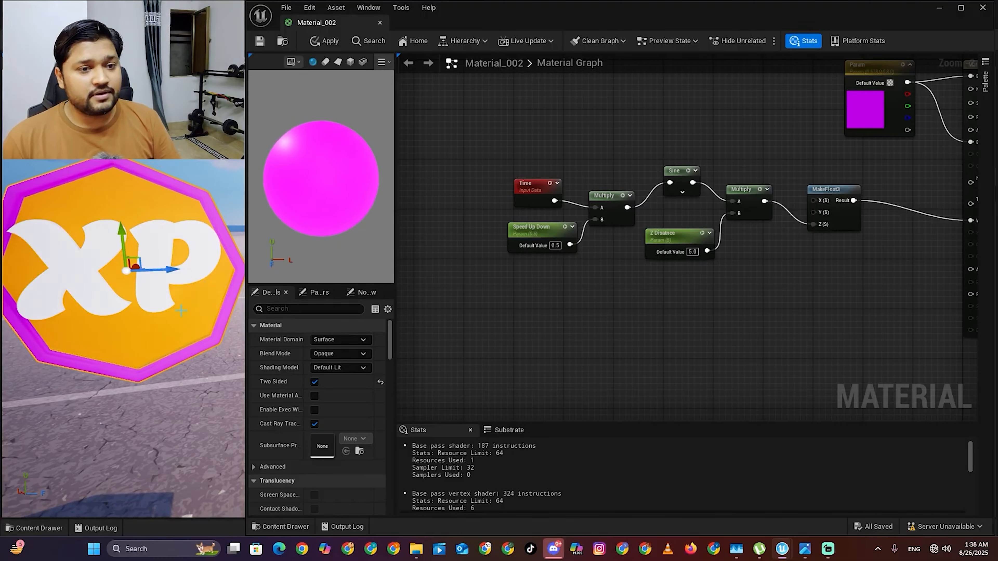
right_drag(701, 323, 667, 287)
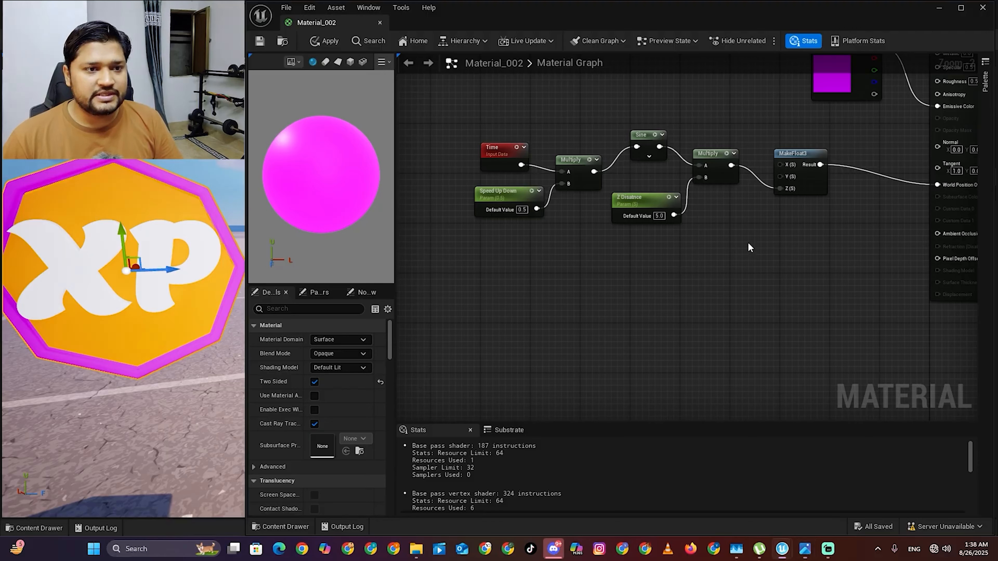
drag(754, 248, 453, 112)
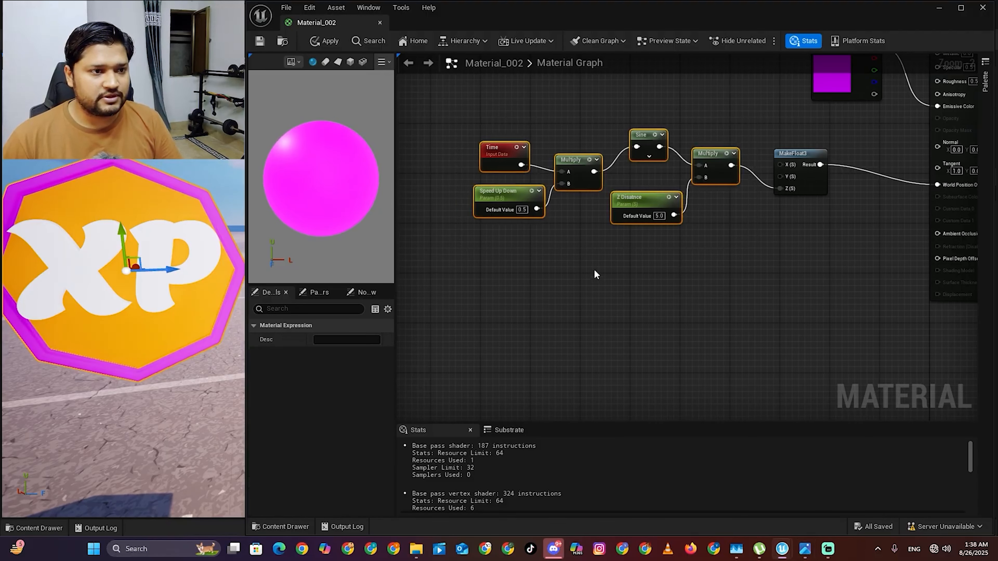
mouse_move(571, 164)
mouse_down()
mouse_move(571, 175)
mouse_move(565, 158)
mouse_up()
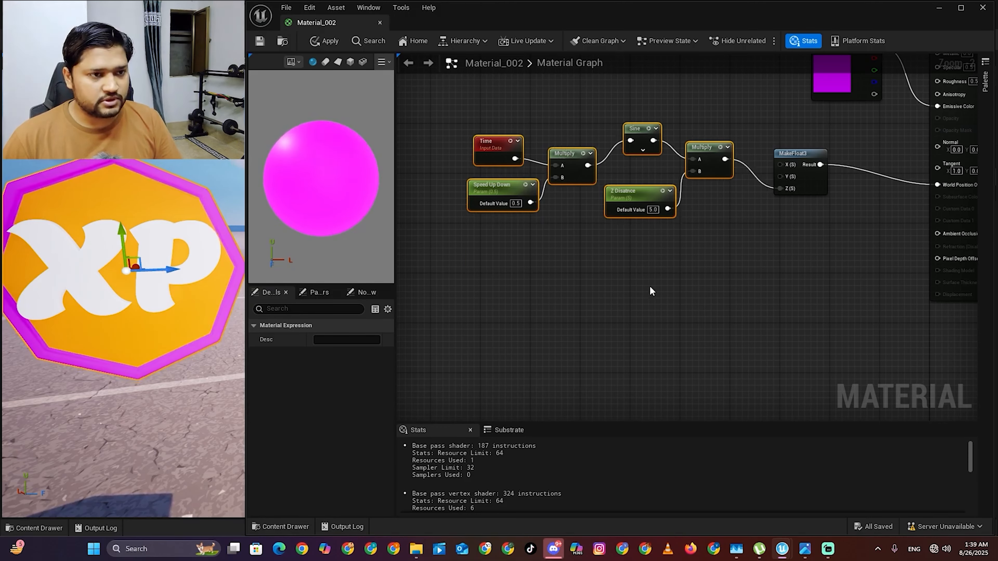
key(ctrl+d)
drag(708, 257, 595, 334)
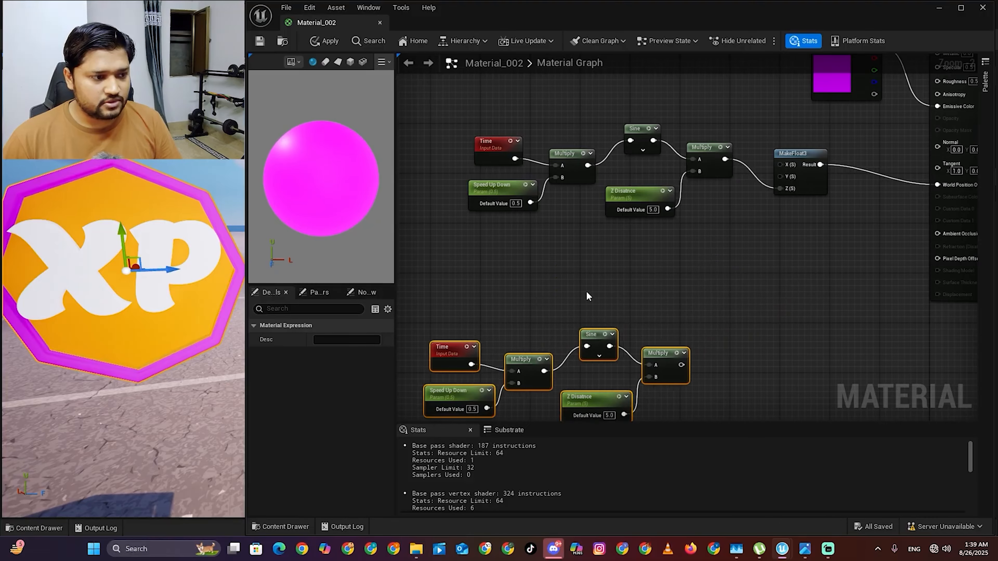
Set the default value of the duplicated "Speed Up Down" parameter to 5
scroll(587, 291, down, 2)
right_drag(669, 341, 695, 264)
scroll(616, 288, up, 2)
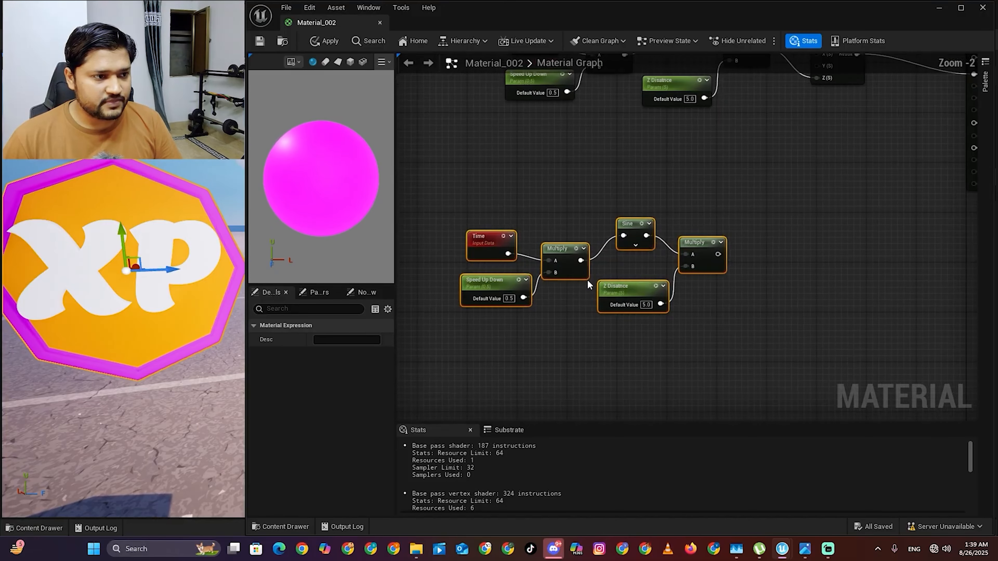
click(534, 313)
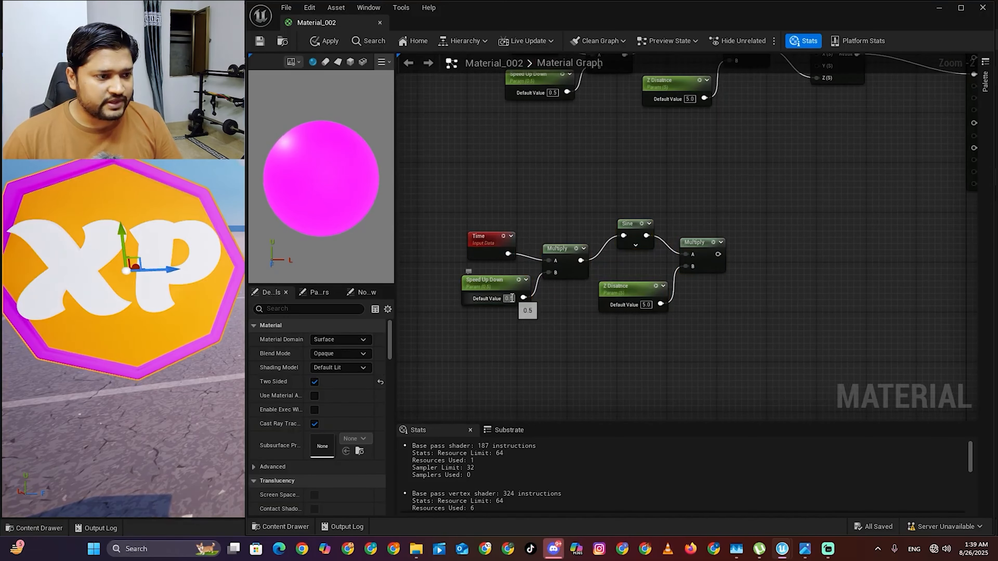
click(508, 298)
text(5)
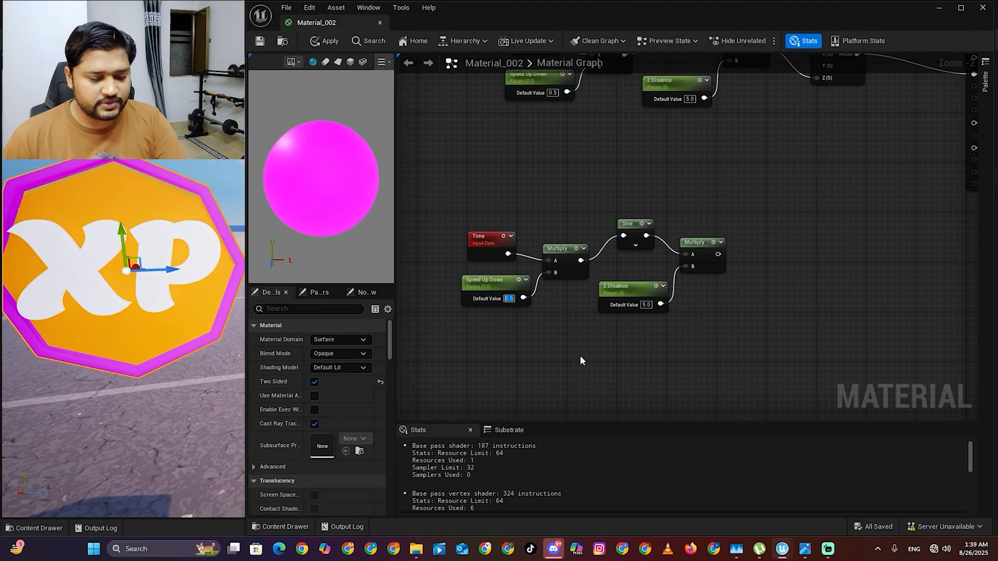
key(Return)
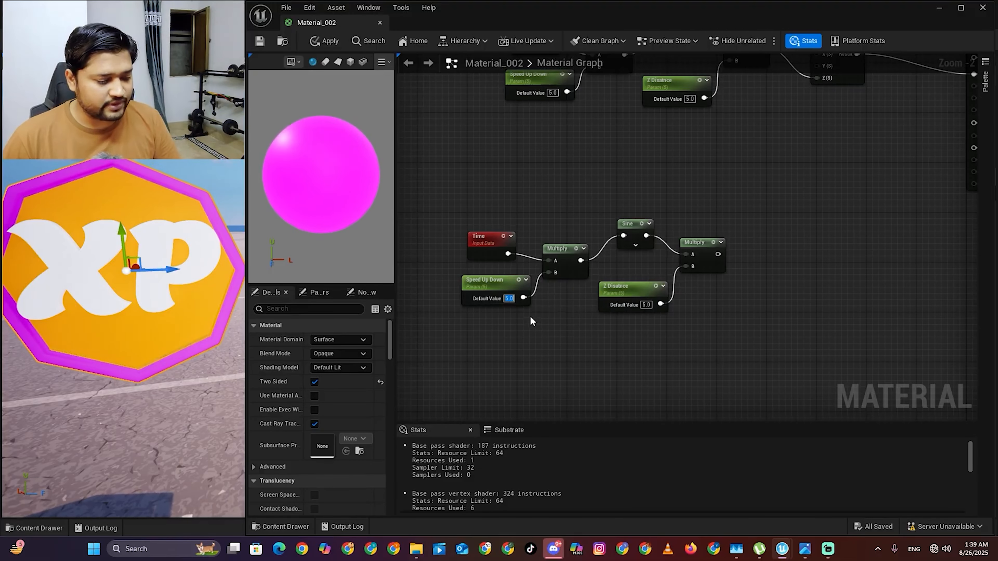
Replace the duplicated "Speed Up Down" node with a new Constant node below the lower Time node
scroll(529, 316, down, 1)
right_click(537, 320)
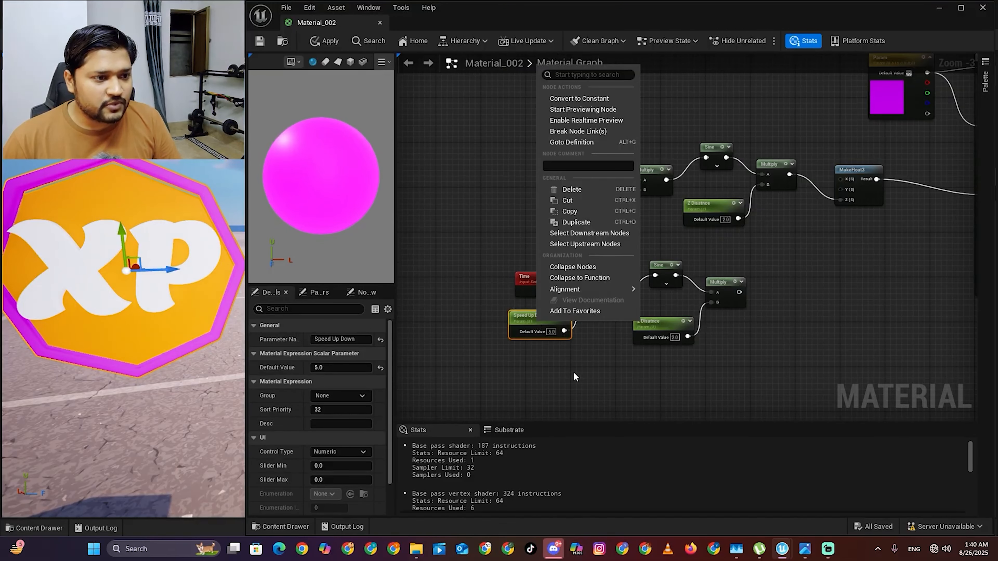
click(574, 371)
click(524, 316)
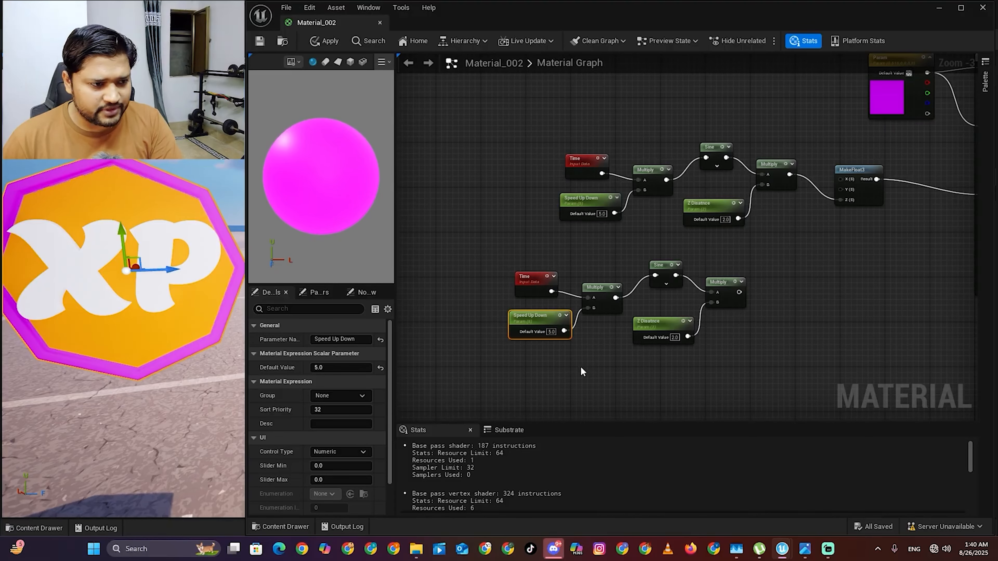
click(516, 325)
right_click(515, 325)
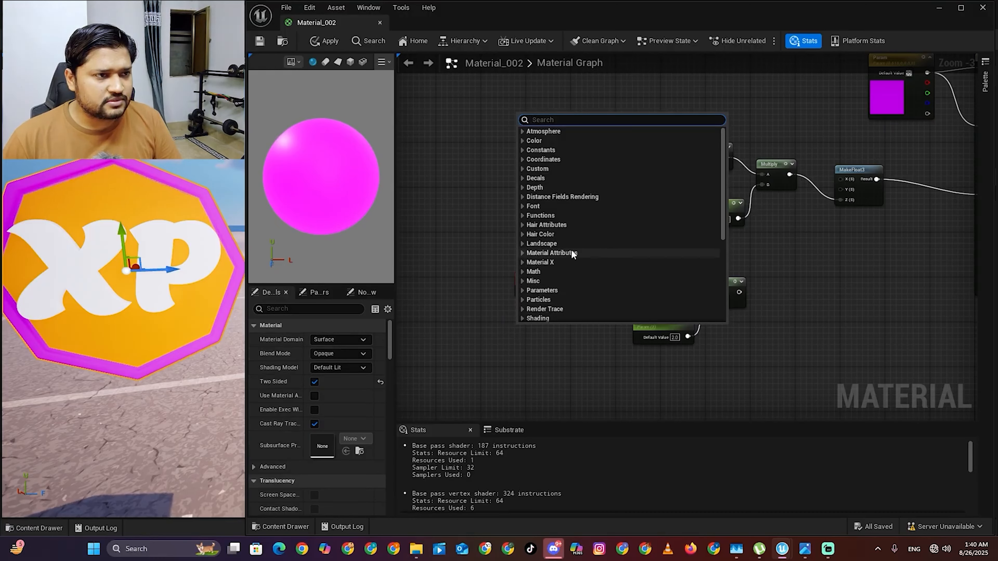
text(cons)
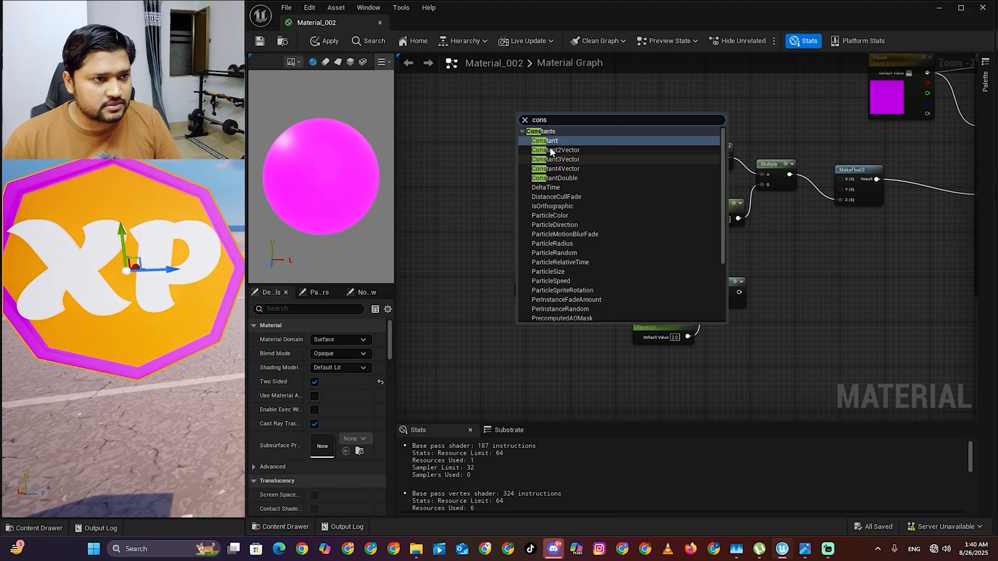
click(552, 142)
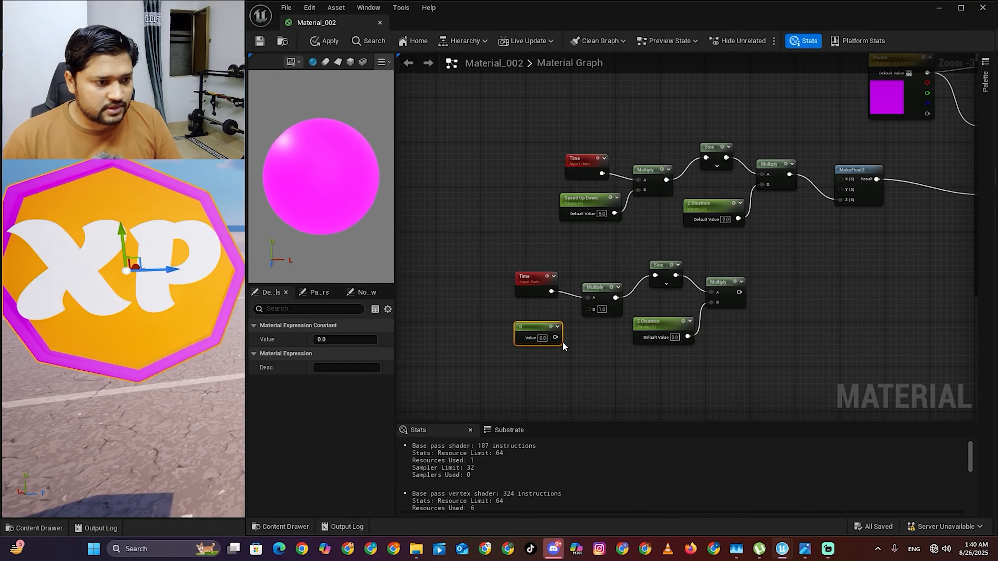
Convert the new Constant node to a parameter named "Speed rotation"
click(542, 339)
right_click(531, 328)
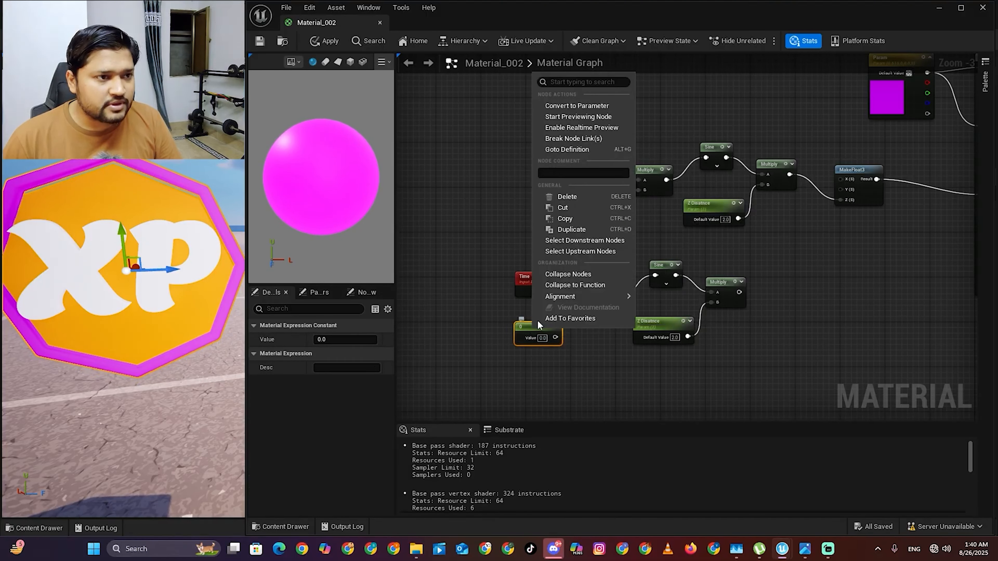
click(573, 103)
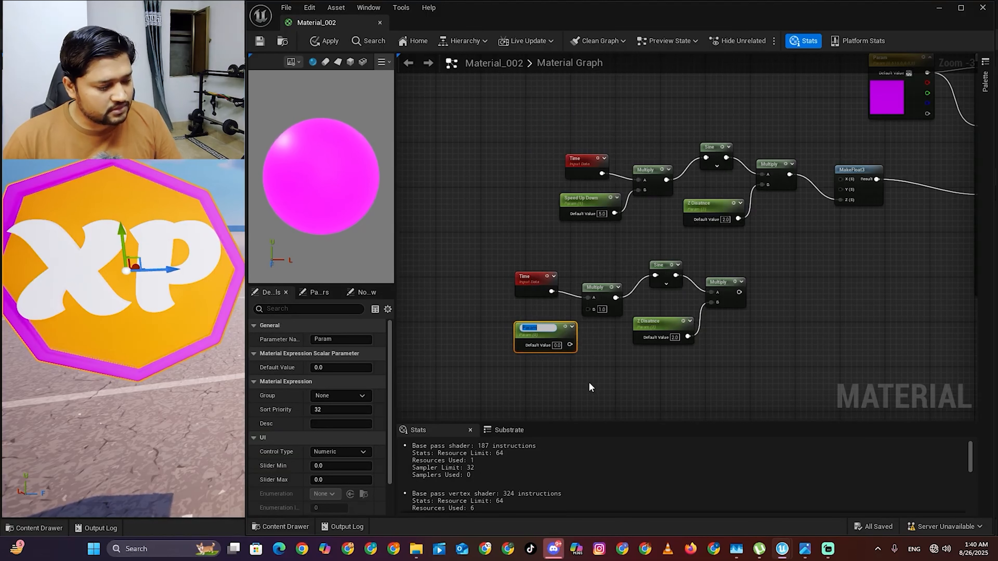
text(R)
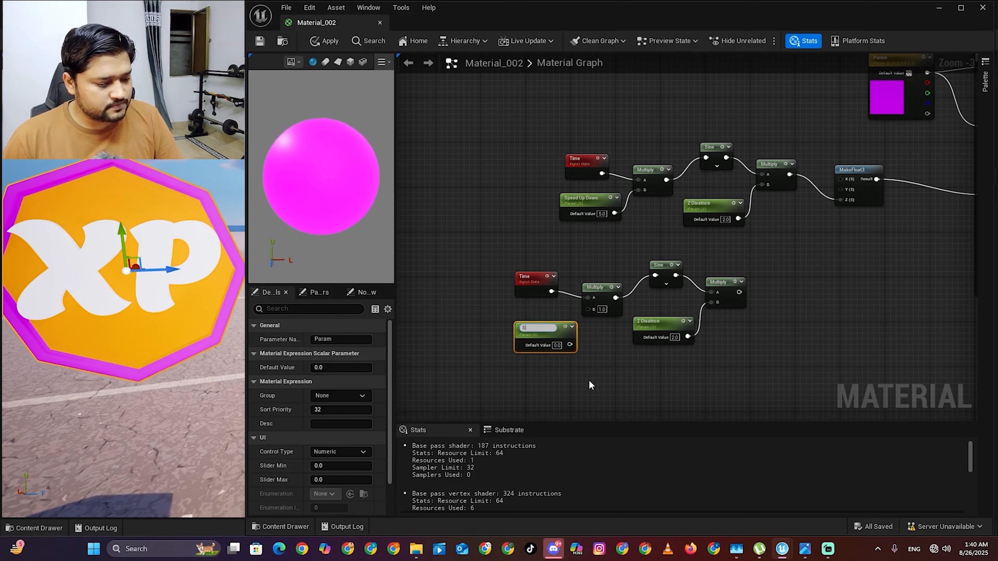
text(peed r)
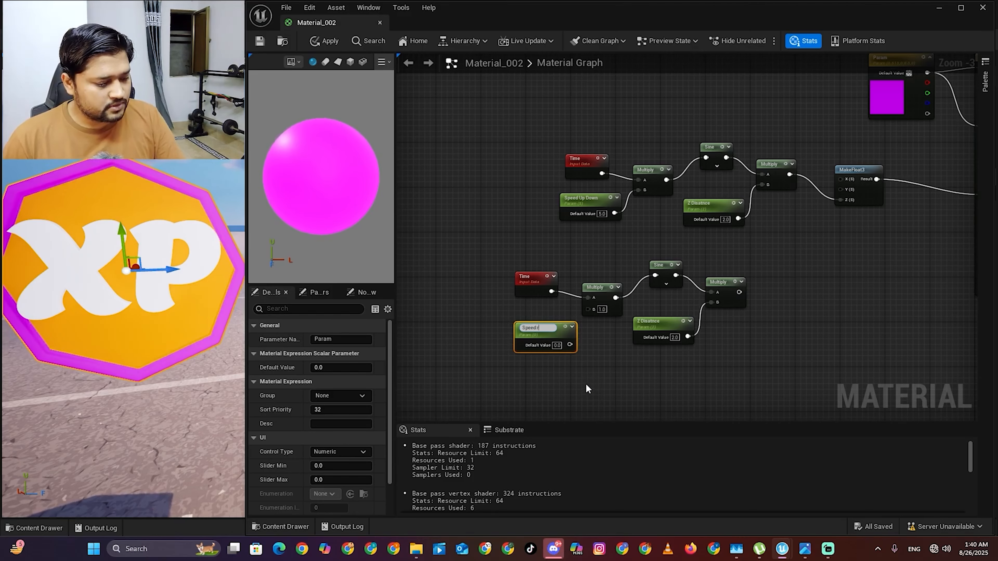
text(ot)
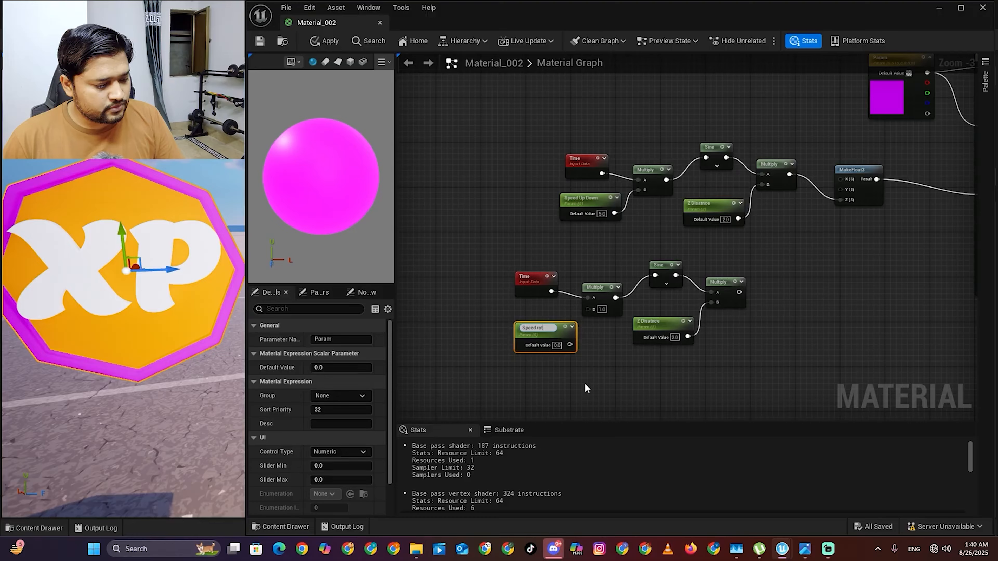
text(ation)
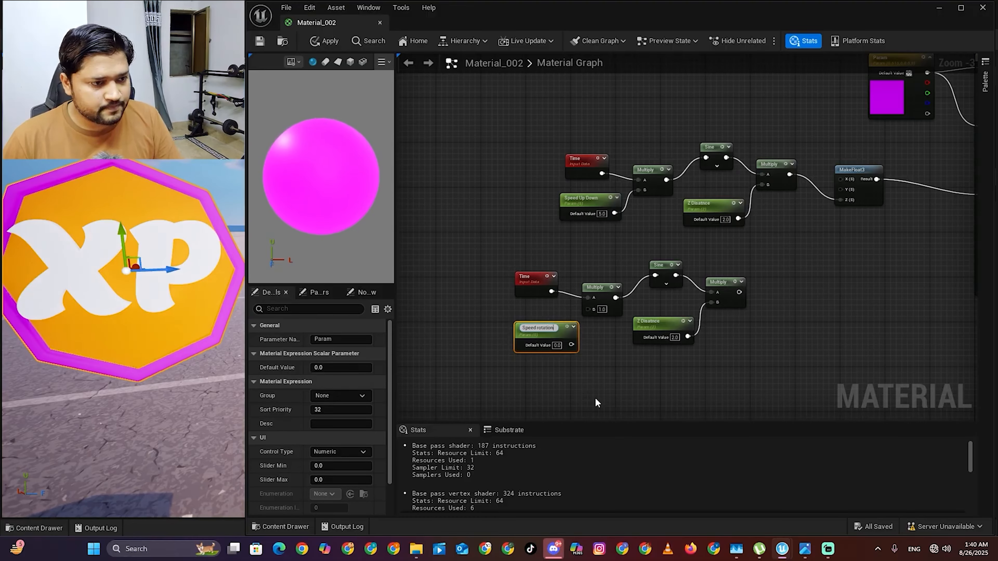
key(Return)
Connect "Speed rotation" to the lower first Multiply's B input and set its default value to 1
drag(530, 327, 590, 309)
drag(506, 314, 512, 324)
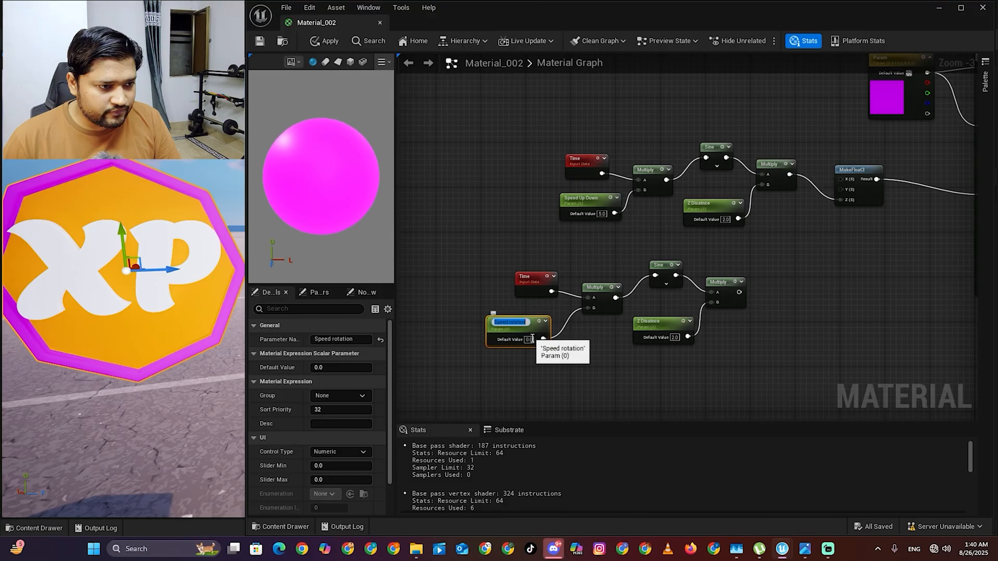
click(529, 339)
text(1)
key(Return)
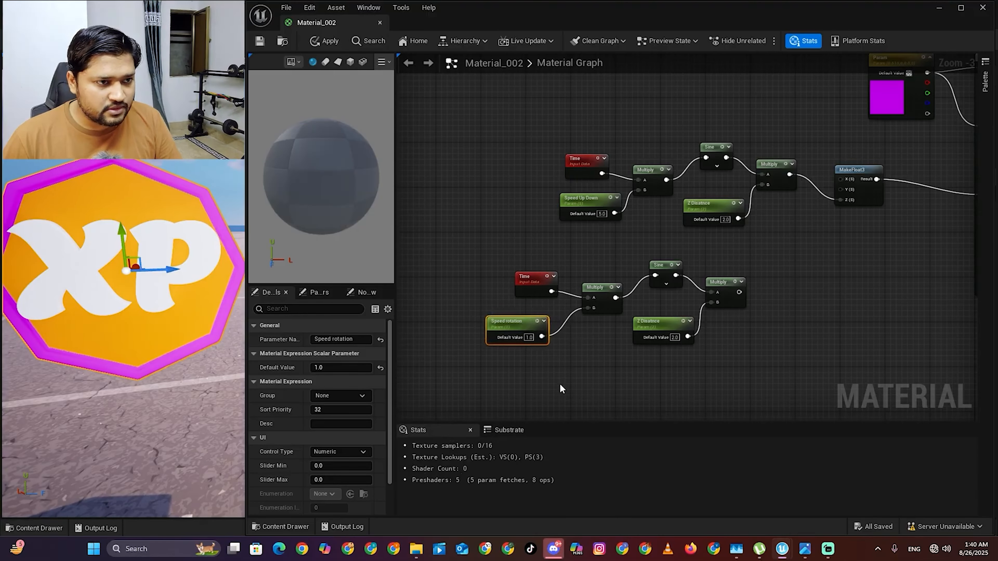
click(560, 383)
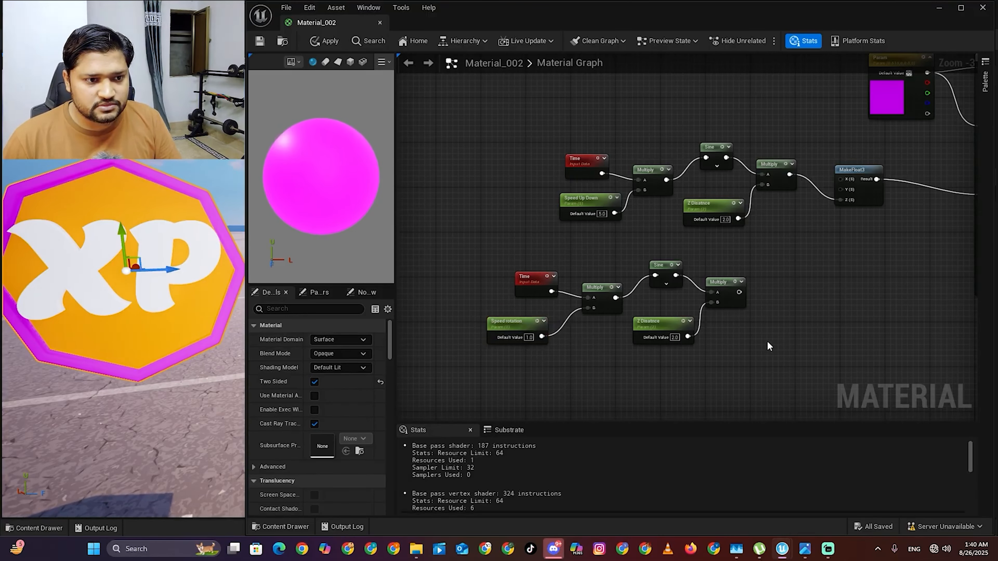
Replace the duplicated "Z Disatnce" node with a new Constant node below the lower Sine and second Multiply nodes
click(648, 322)
key(Delete)
scroll(669, 334, up, 2)
right_drag(668, 342, 669, 291)
right_click(661, 290)
text(c)
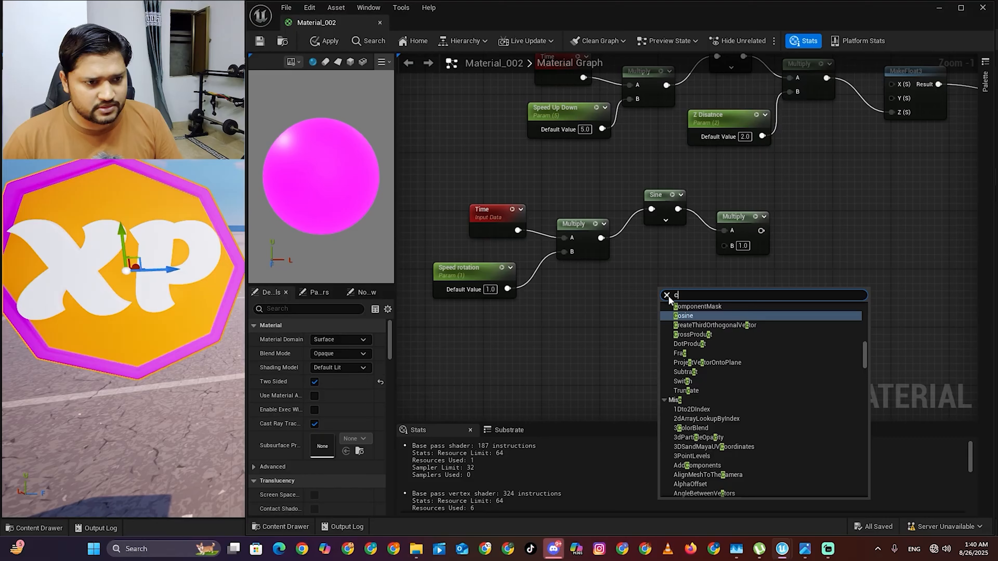
text(onst)
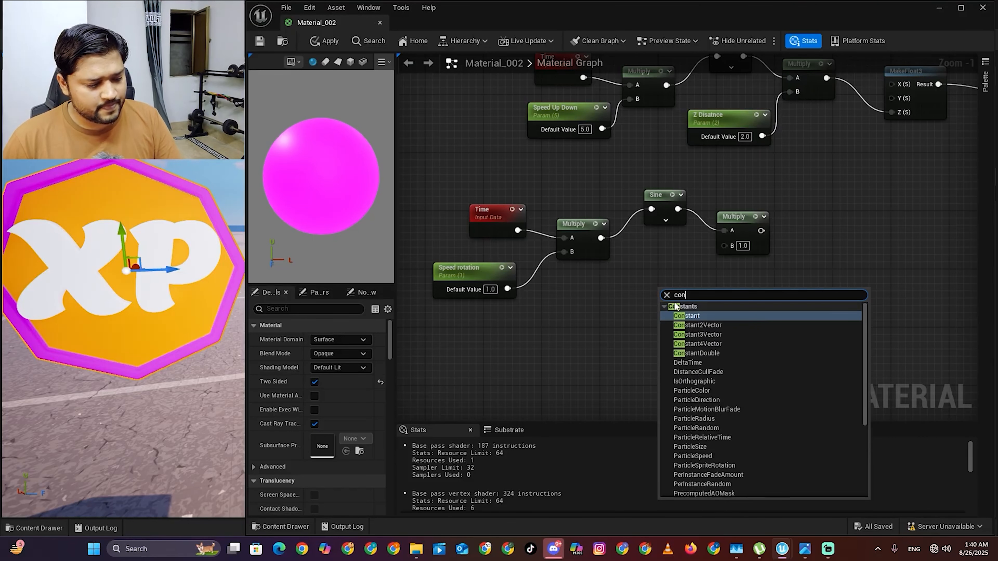
click(691, 313)
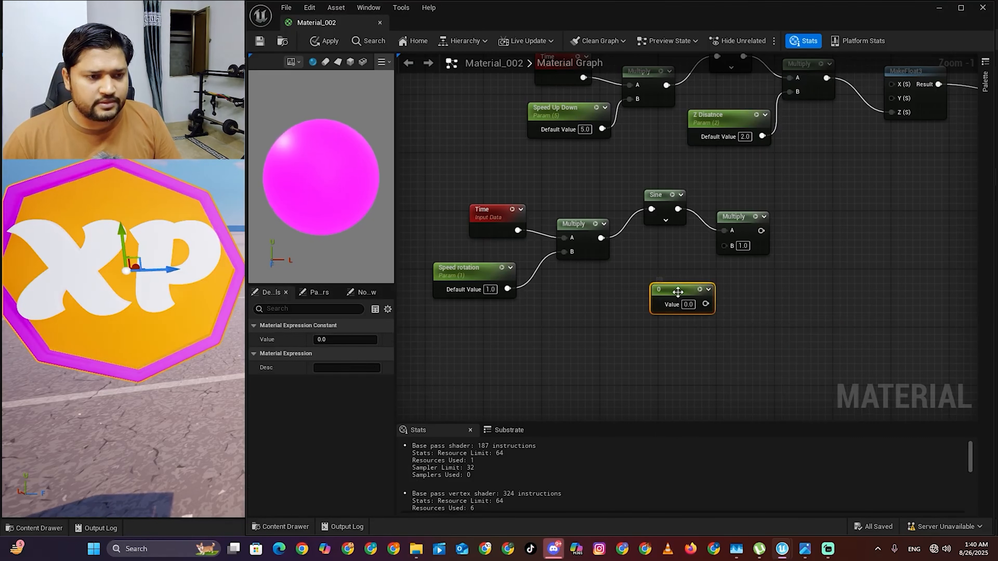
Convert the new Constant node below the lower Sine node to a parameter named "Rotation Degree"
right_click(682, 296)
click(723, 72)
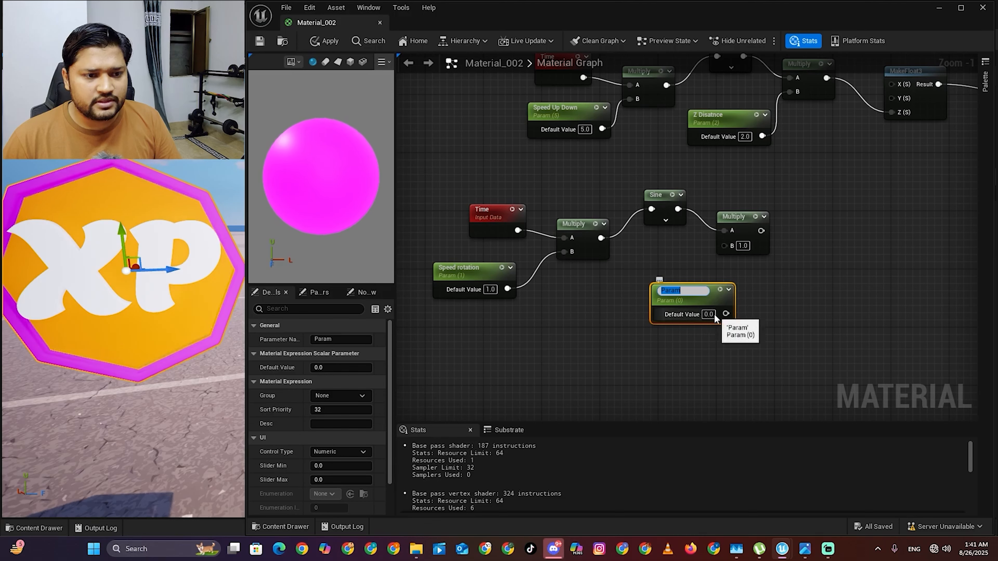
click(710, 314)
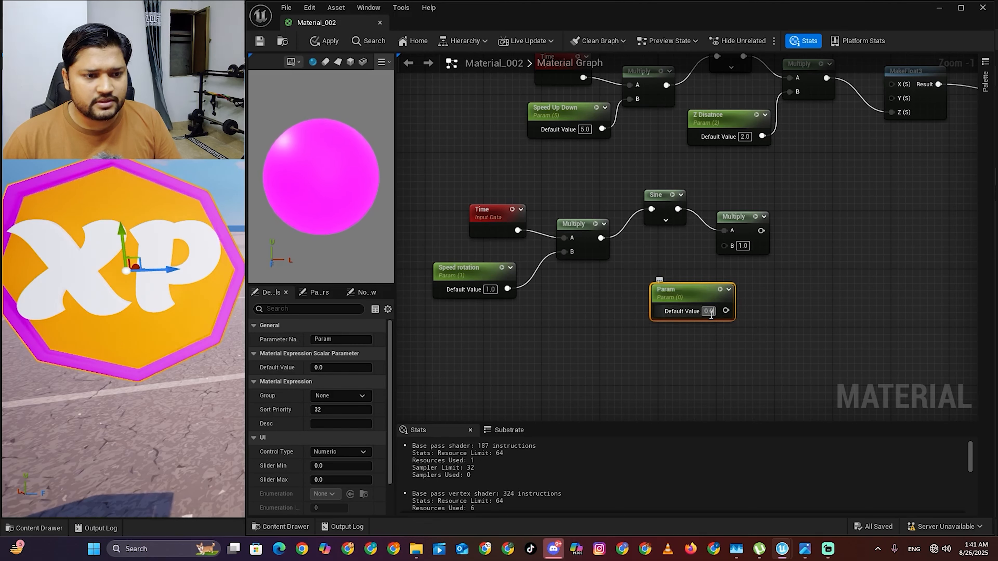
right_click(671, 290)
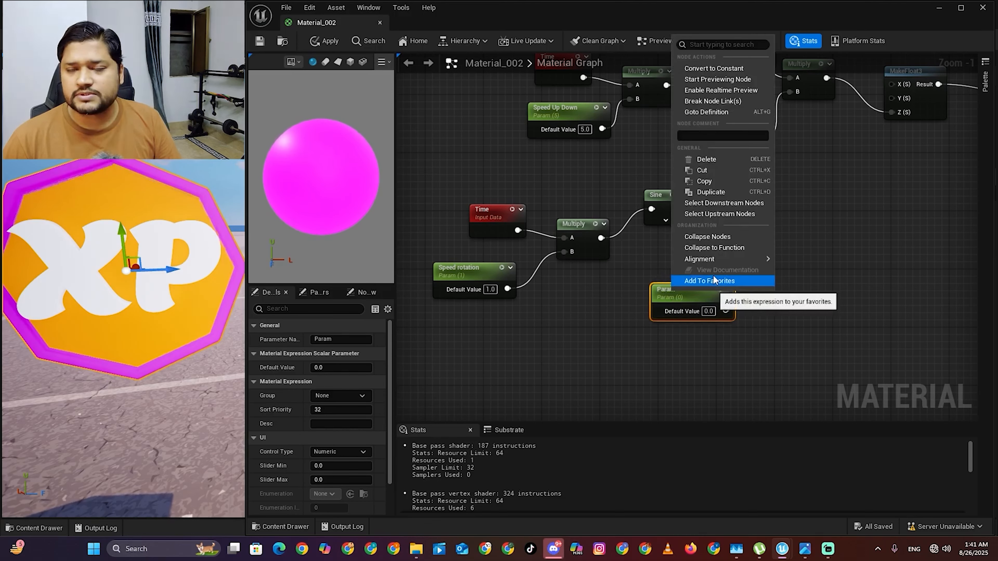
double_click(664, 290)
text(Rotation Degree)
click(733, 354)
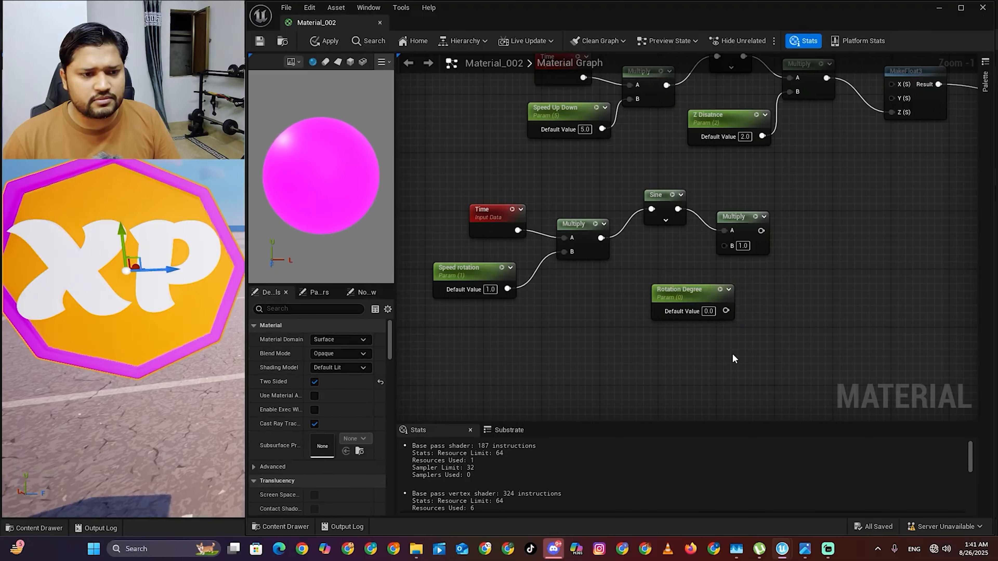
Connect "Rotation Degree" to the lower second Multiply's B input and move the whole lower network further down and left of the upper one
drag(697, 297, 724, 246)
scroll(721, 255, down, 4)
drag(748, 310, 600, 228)
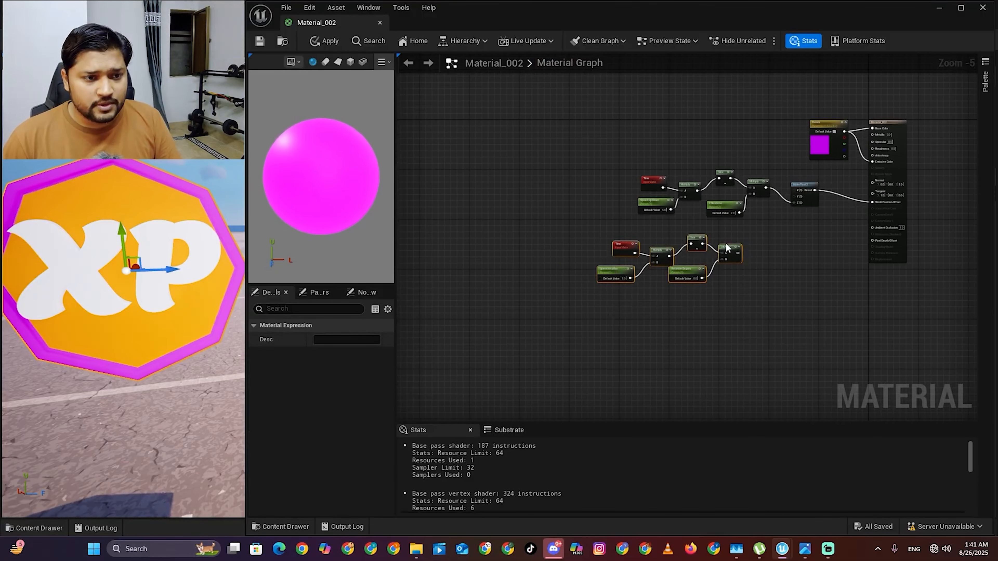
drag(731, 251, 680, 284)
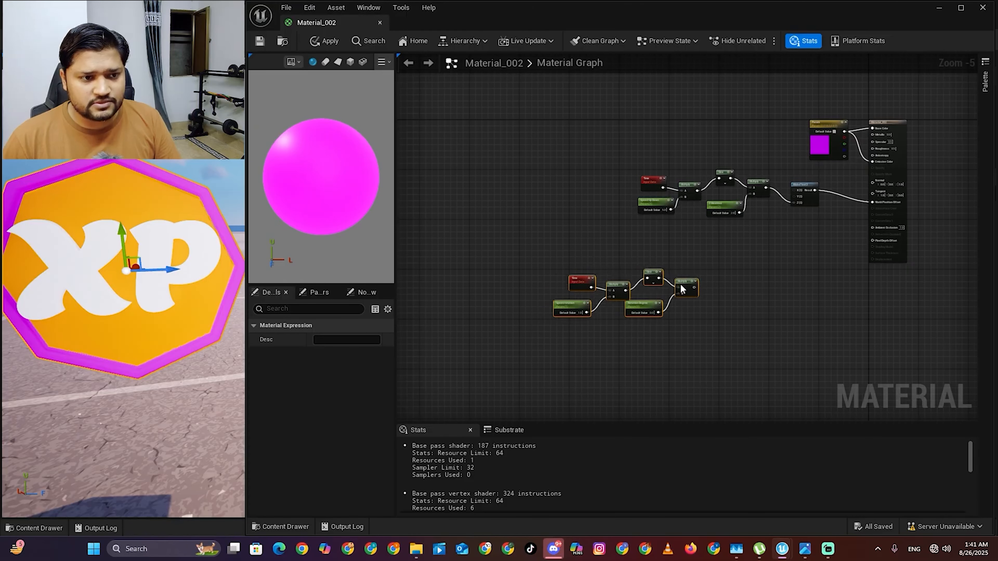
Set the default value of the "Speed Up Down" parameter to 0.1
scroll(724, 309, up, 1)
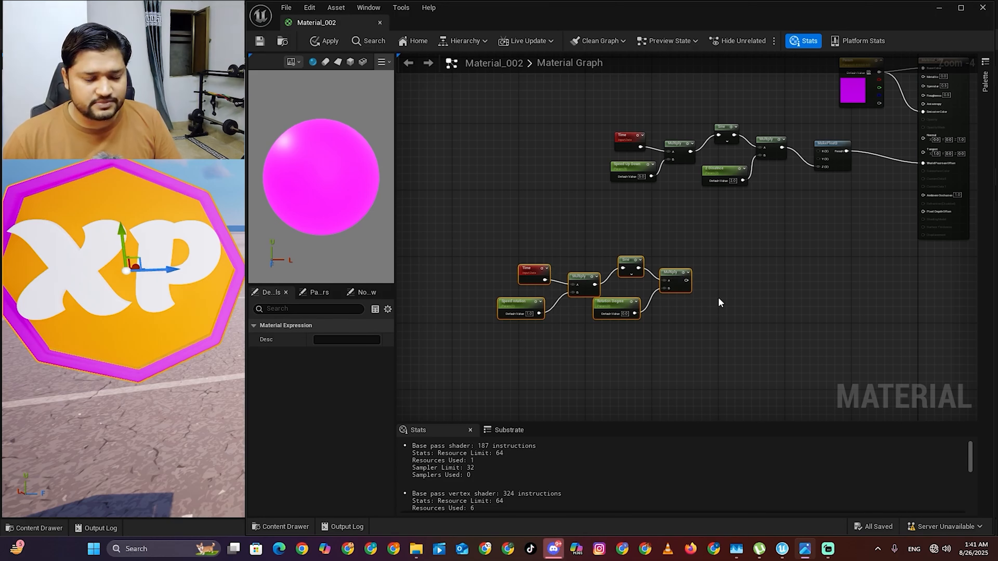
scroll(863, 160, up, 4)
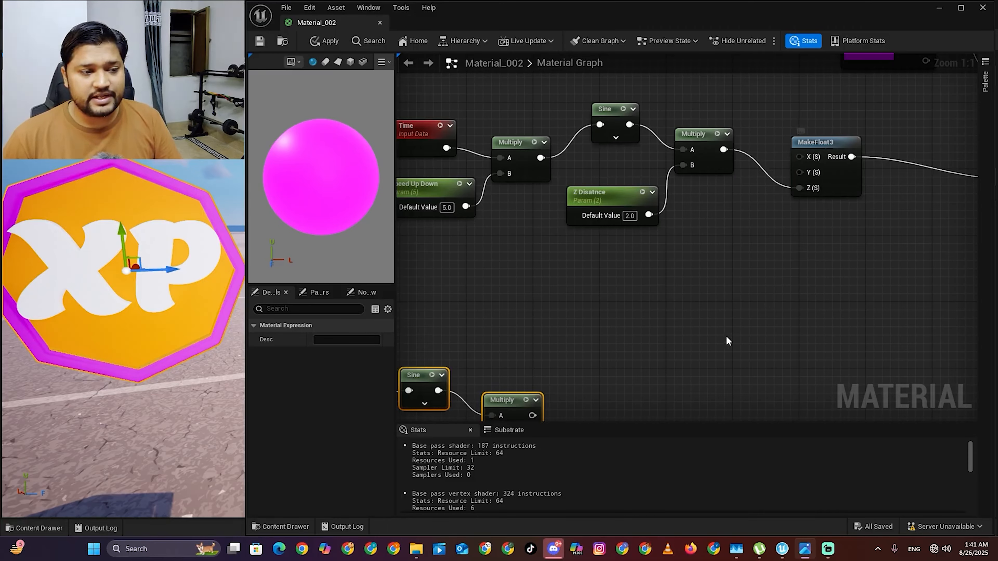
scroll(699, 349, down, 3)
right_drag(713, 310, 796, 210)
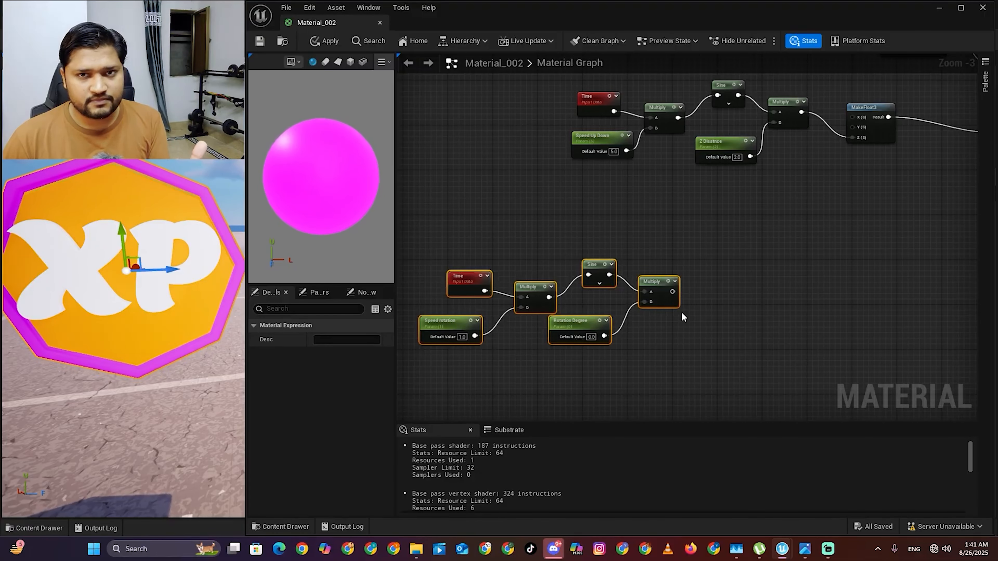
click(613, 152)
key(BackSpace)
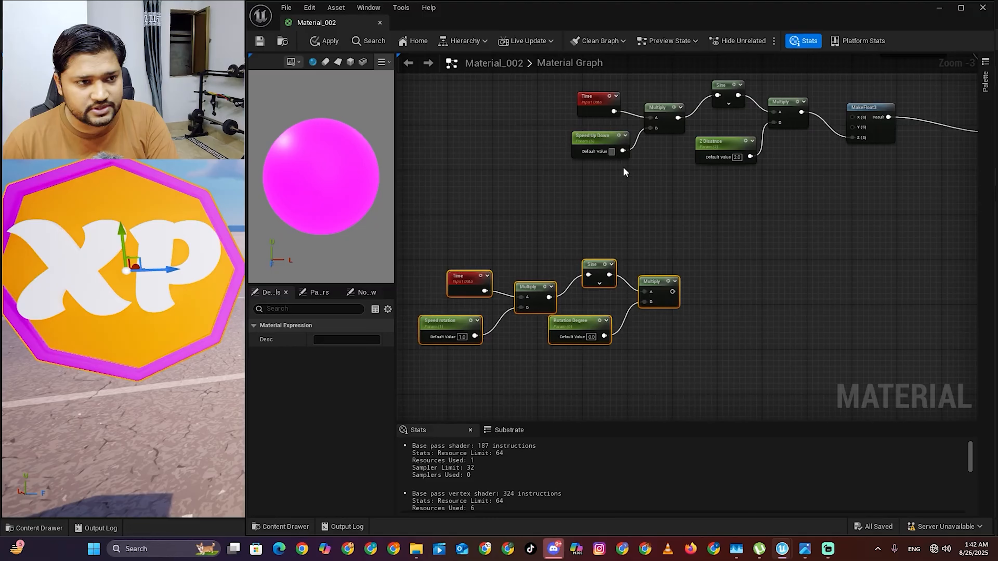
text(0.1)
key(Return)
click(659, 189)
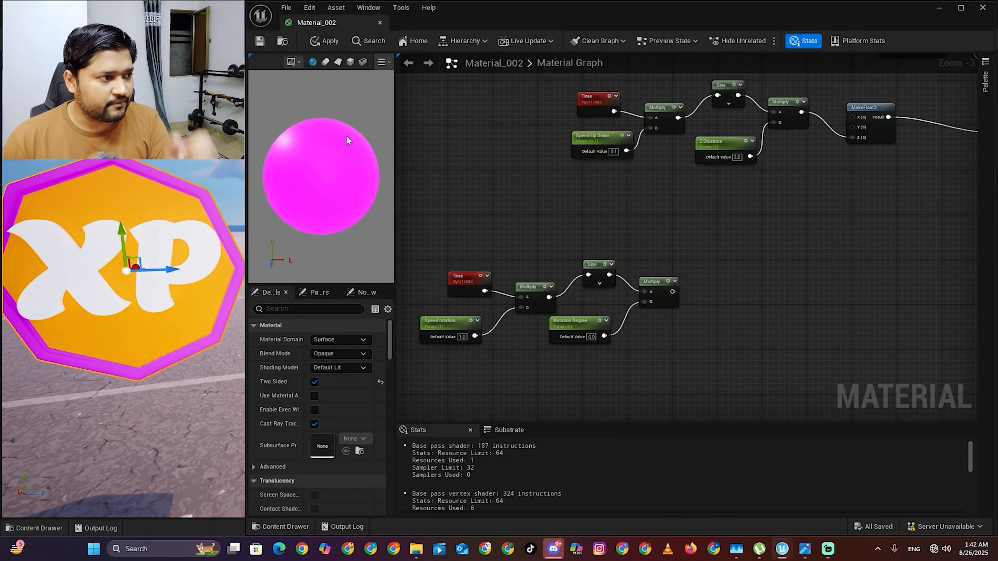
Set the default value of the "Speed Up Down" parameter to 0.5 and save the material
click(614, 151)
text(0.5)
key(Return)
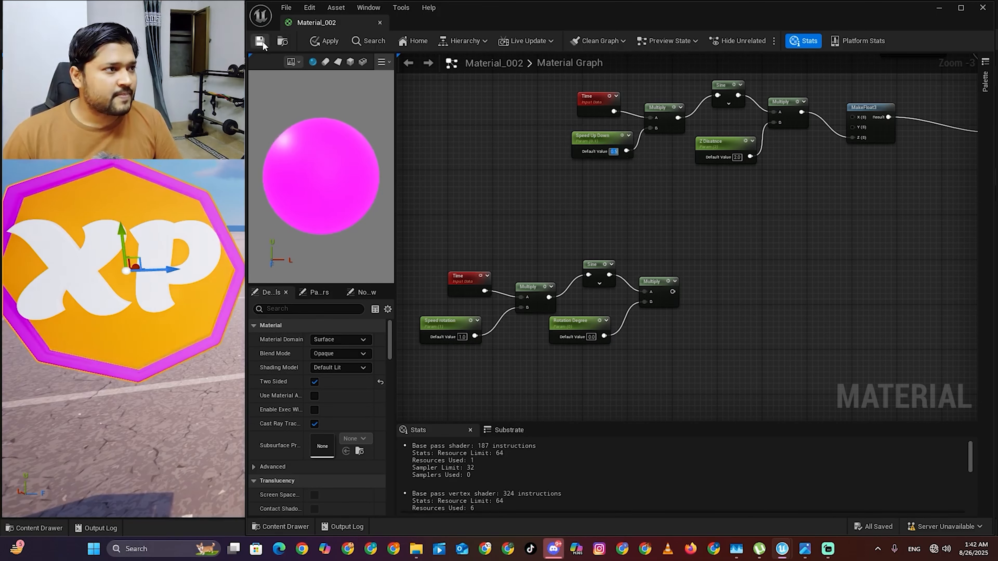
key(ctrl+s)
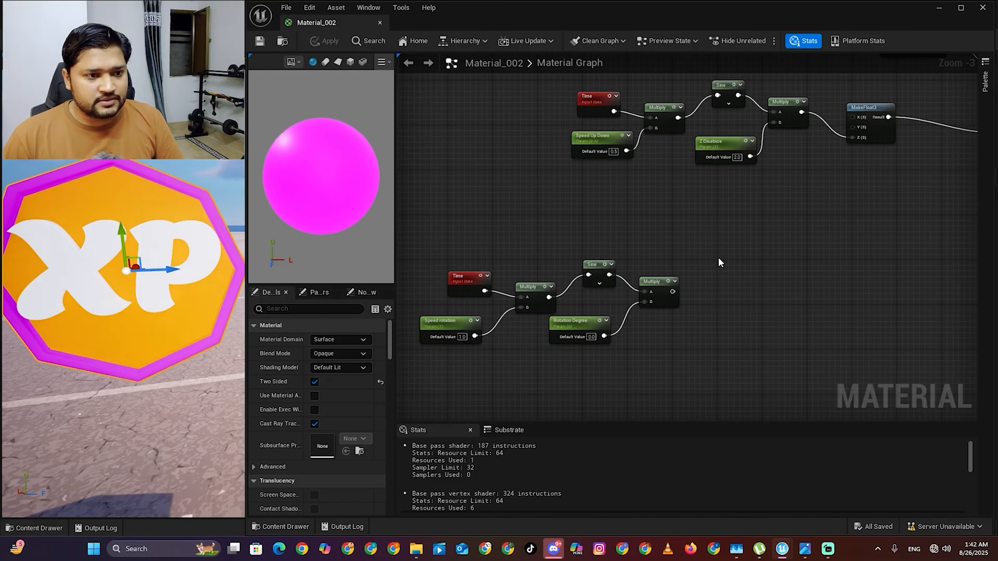
Add a RotateAboutAxis node to the right of the lower network's second Multiply node
right_drag(753, 266, 742, 246)
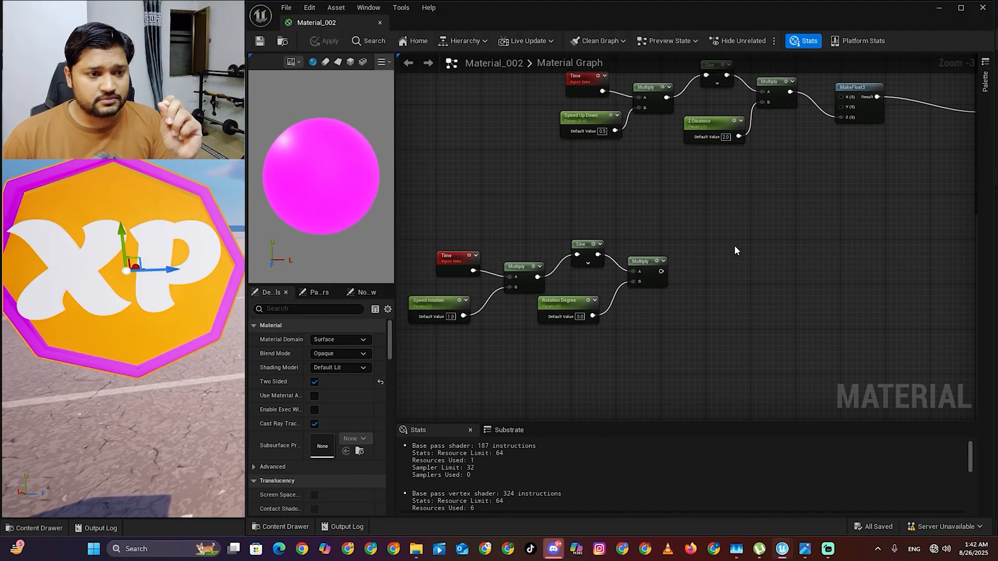
right_click(752, 258)
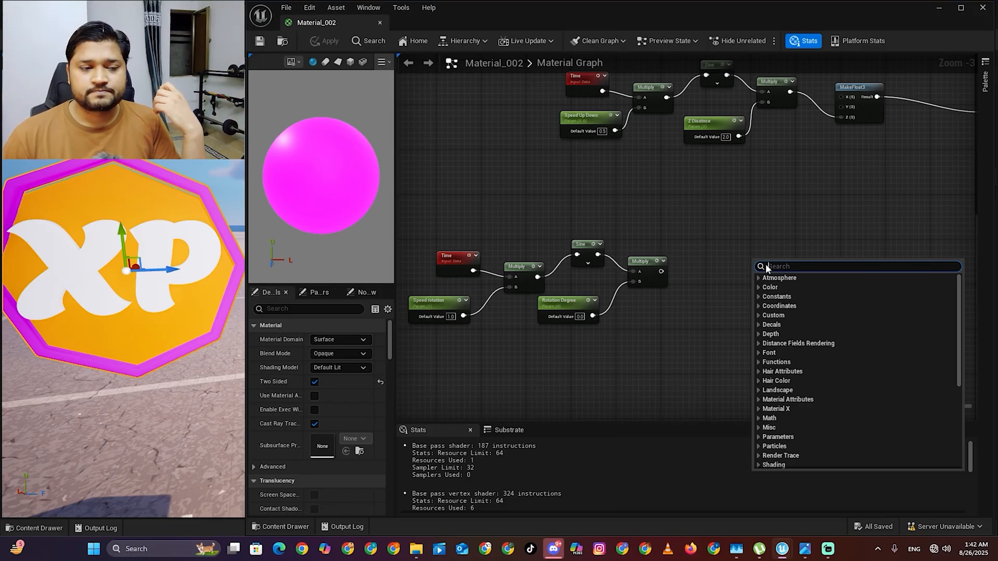
text(r)
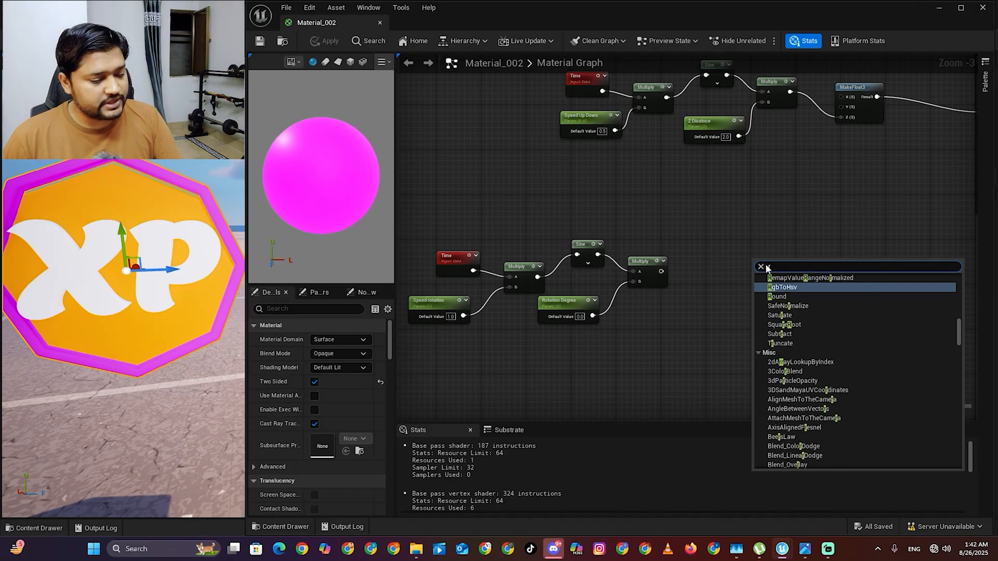
text(otate)
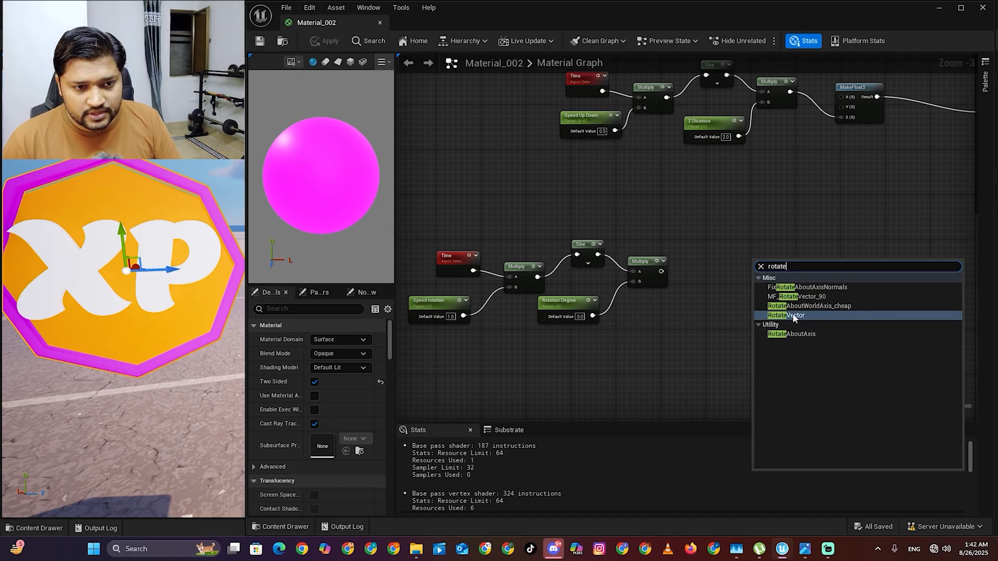
click(798, 334)
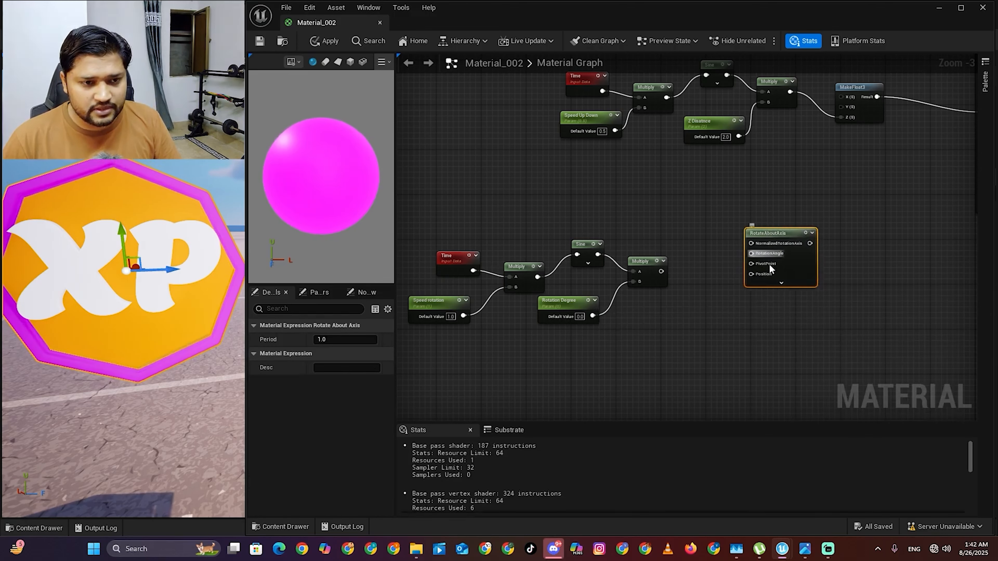
Connect the lower second Multiply's output to the RotationAngle input of RotateAboutAxis
scroll(769, 264, up, 3)
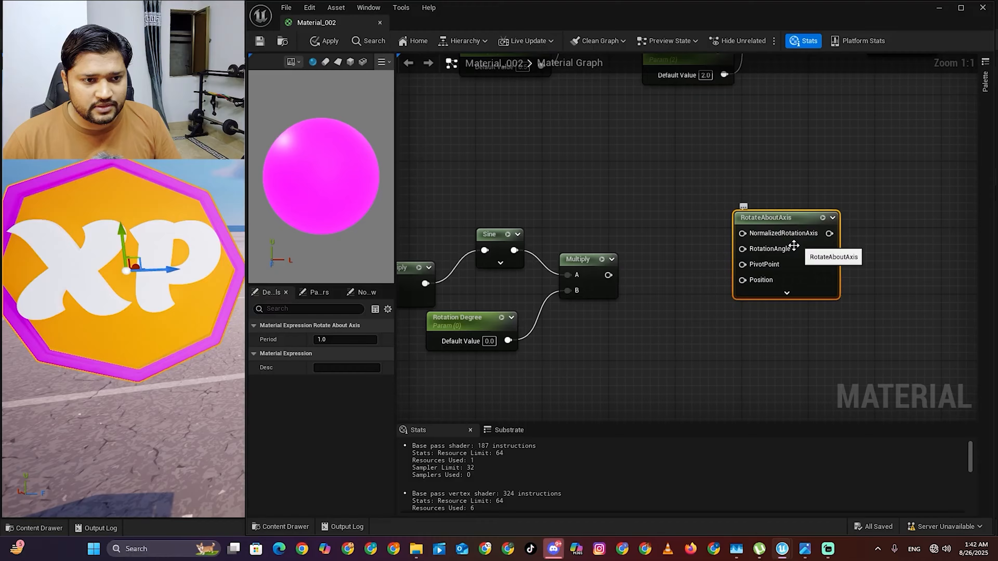
mouse_move(608, 275)
mouse_down()
mouse_move(634, 282)
mouse_move(607, 279)
mouse_up()
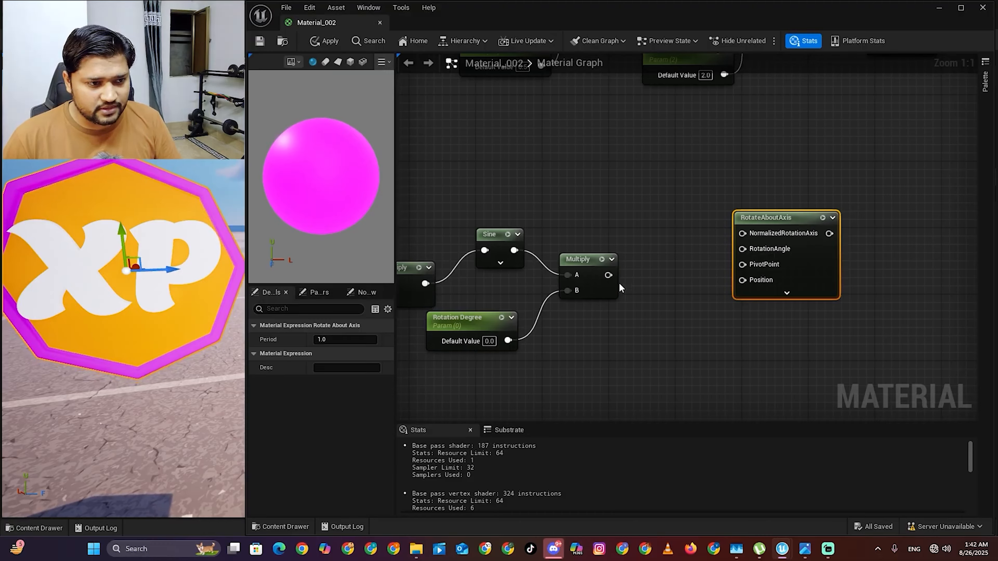
drag(608, 276, 743, 250)
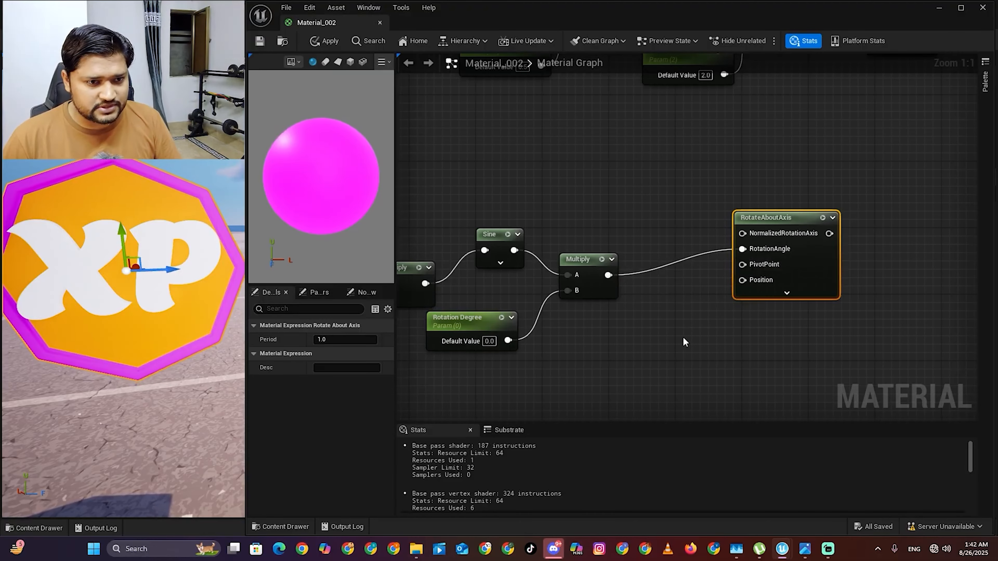
Add a Normalize node above the lower second Multiply and connect its output to the NormalizedRotationAxis input of RotateAboutAxis
scroll(687, 325, down, 4)
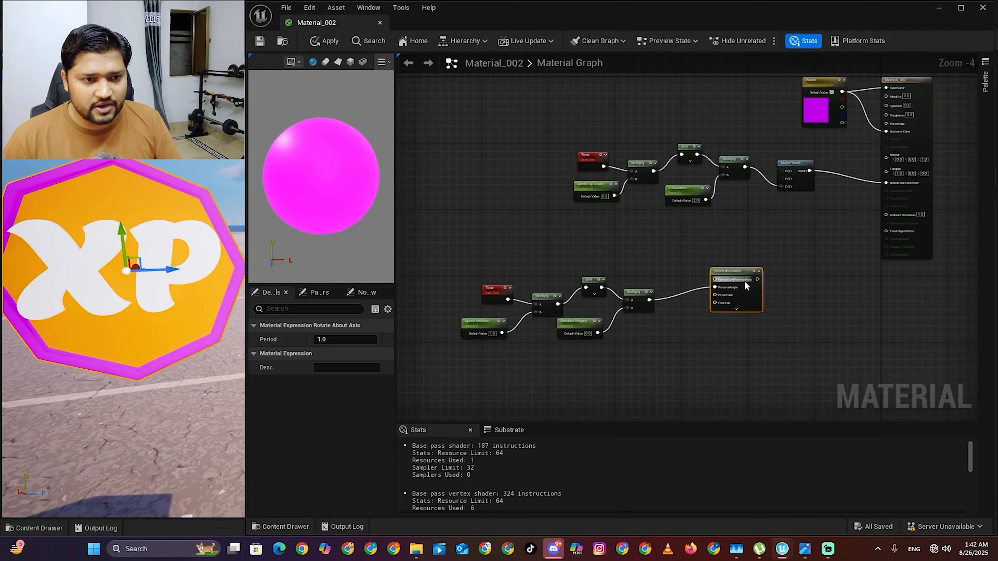
scroll(744, 281, up, 4)
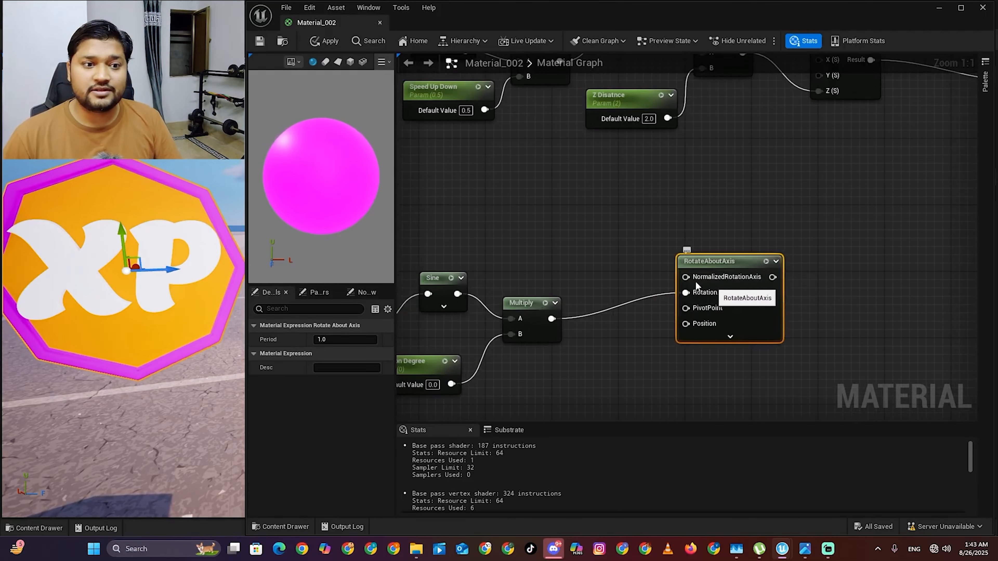
right_click(562, 217)
text(norma)
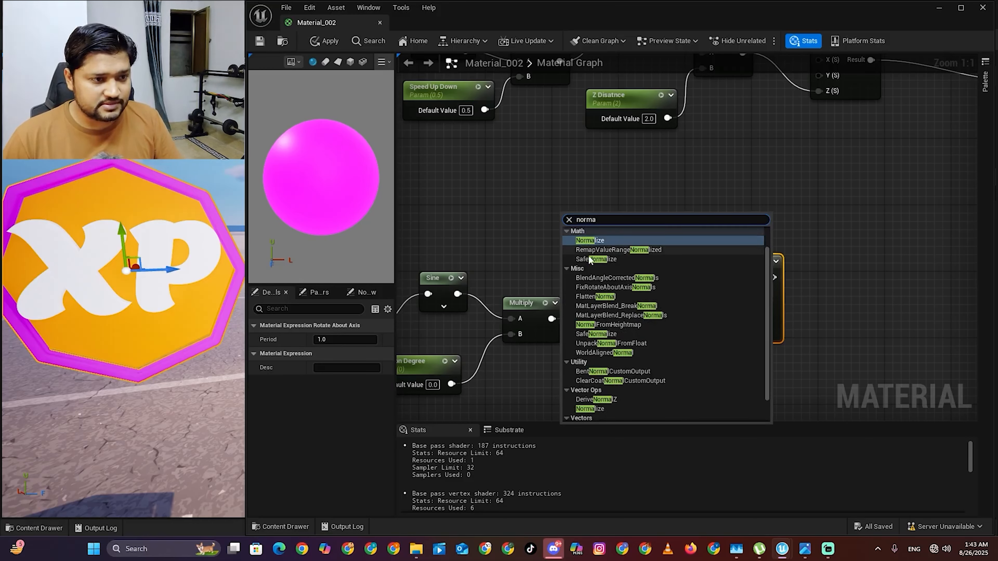
click(586, 240)
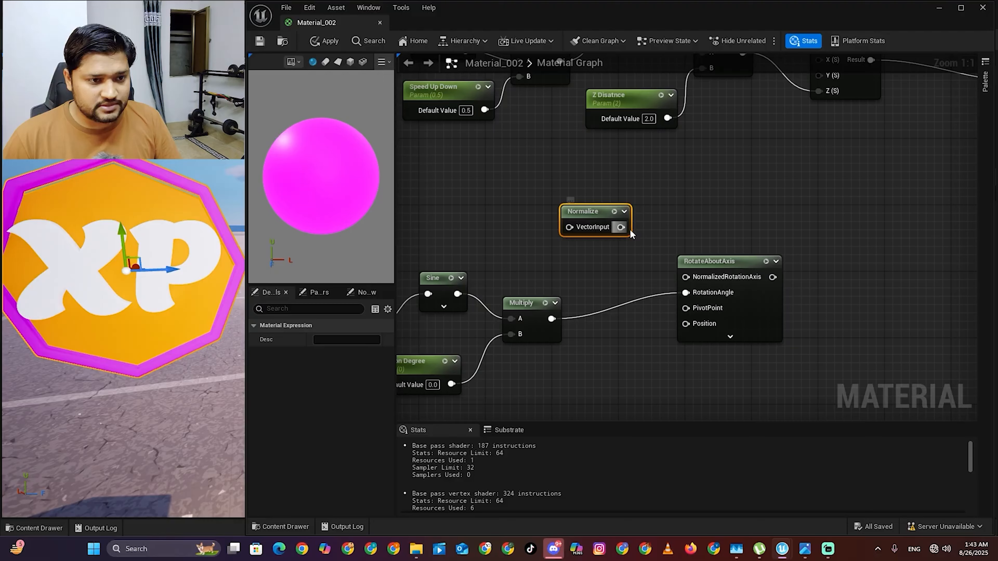
drag(621, 227, 686, 277)
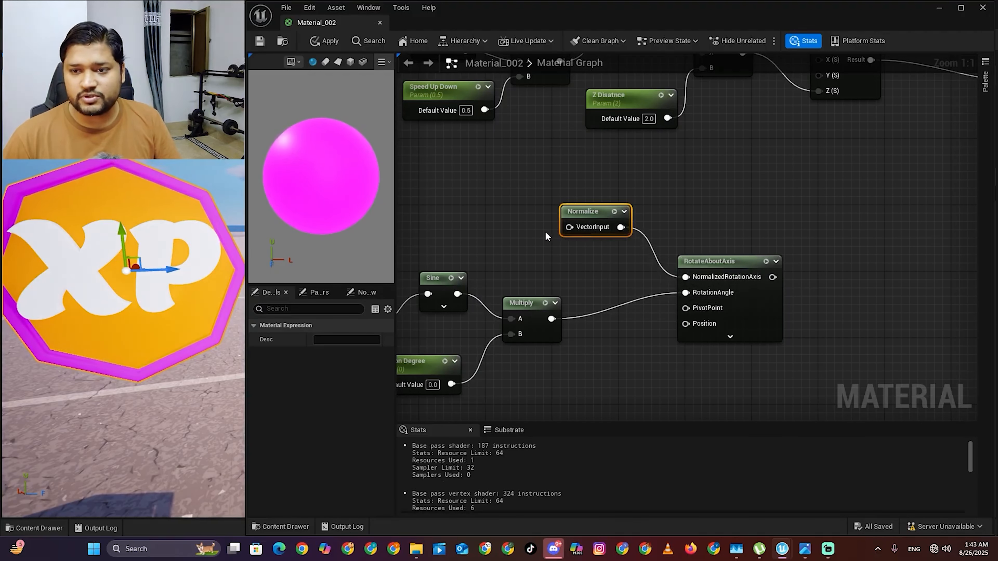
right_click(572, 260)
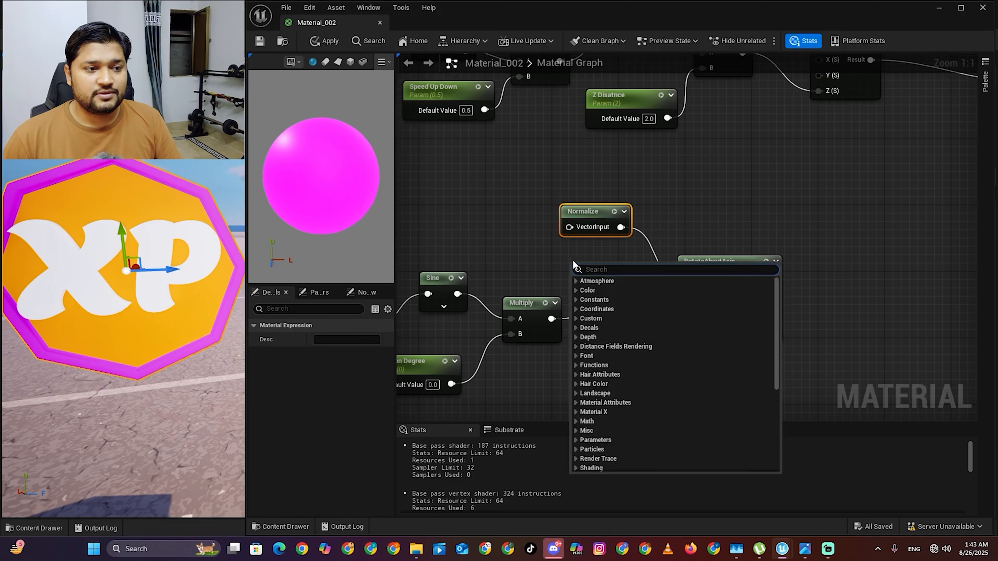
click(557, 263)
Add a Constant3Vector node above the lower Sine node, to the left of the Normalize node
scroll(637, 260, down, 2)
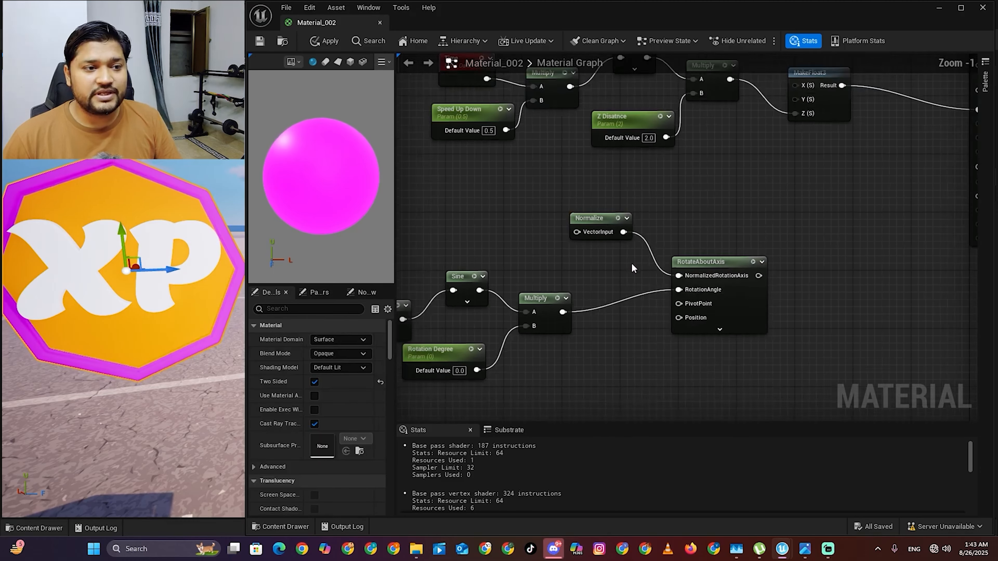
right_drag(613, 276, 778, 275)
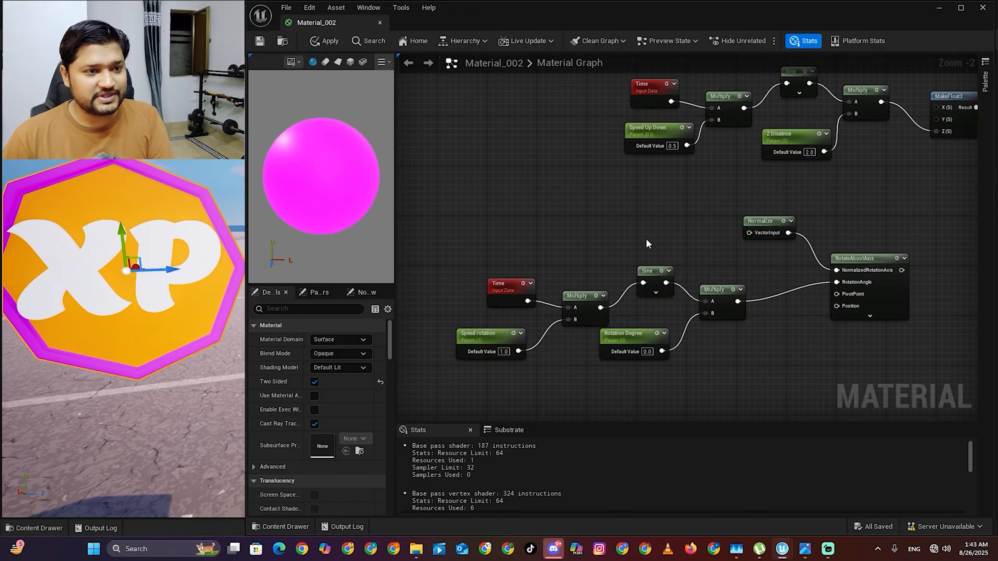
right_click(638, 204)
text(con)
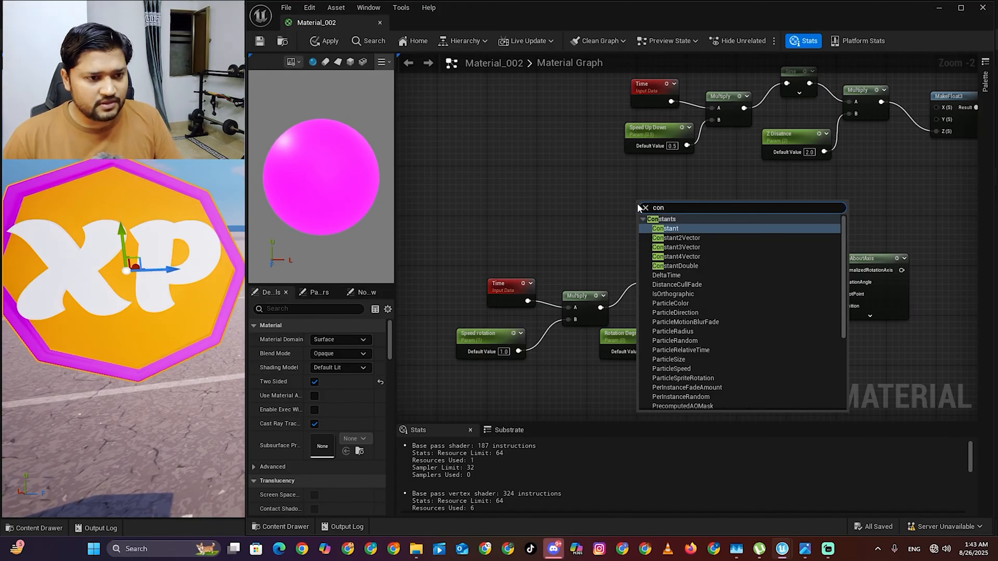
click(682, 248)
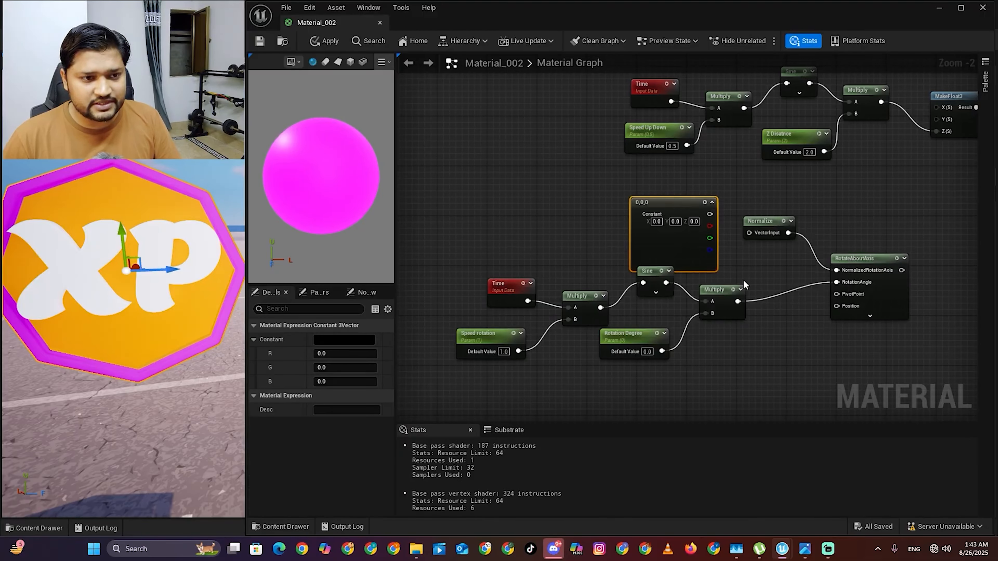
drag(672, 206, 653, 181)
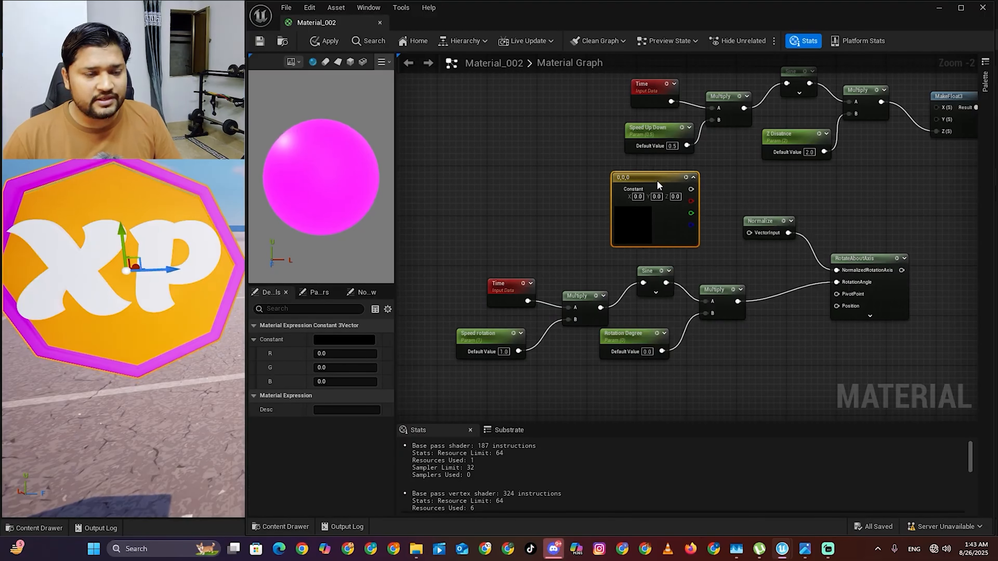
Convert the Constant3Vector node to a parameter named "Rotation Axis"
right_click(652, 180)
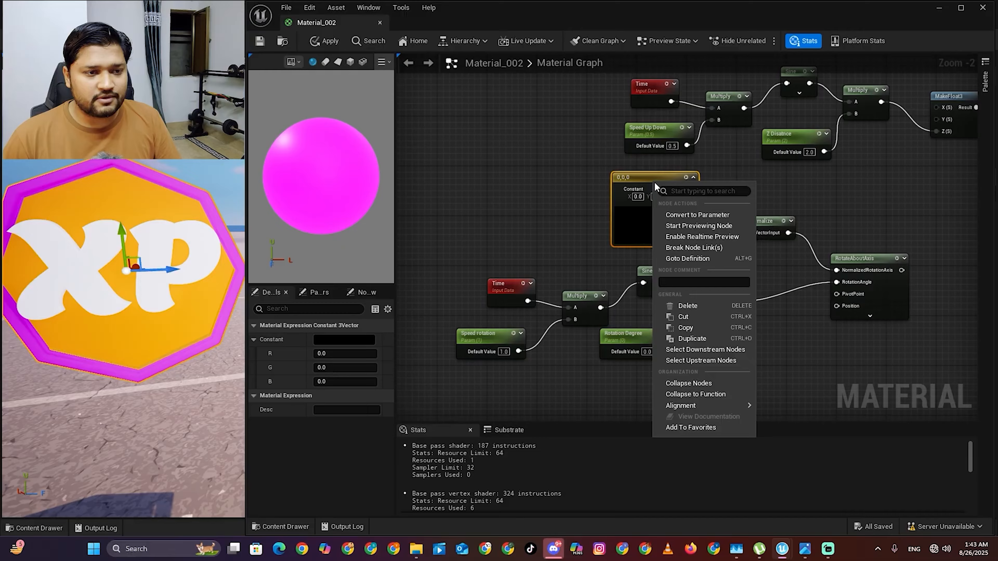
click(677, 215)
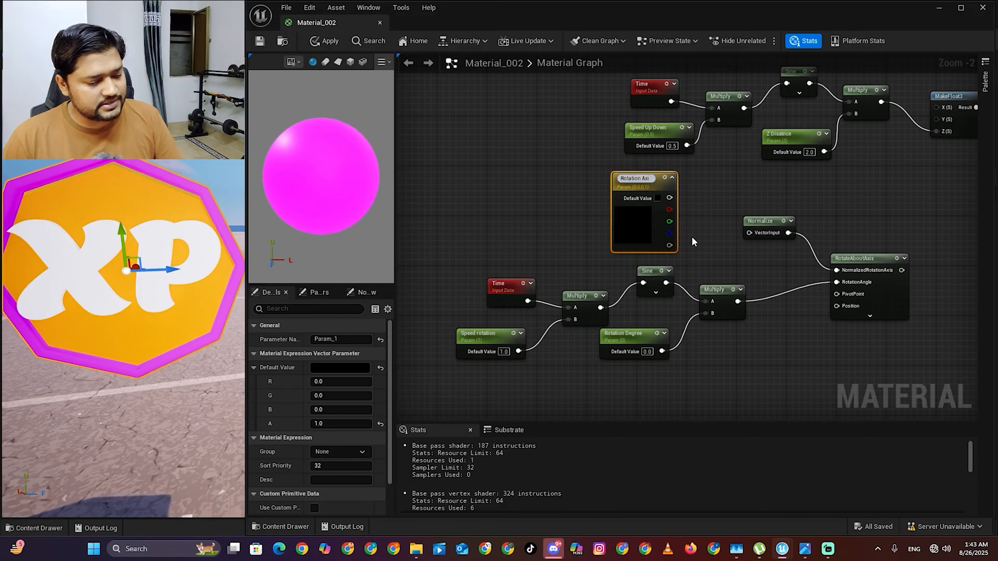
key(Return)
click(710, 252)
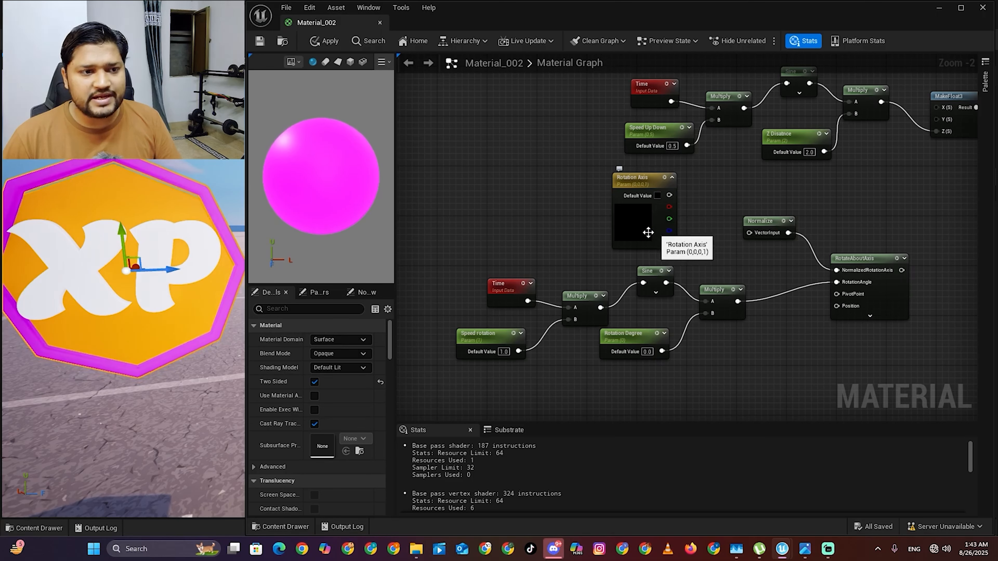
Set the Rotation Axis parameter's default B value to 1 and connect its blue output to the Normalize node's VectorInput
click(643, 188)
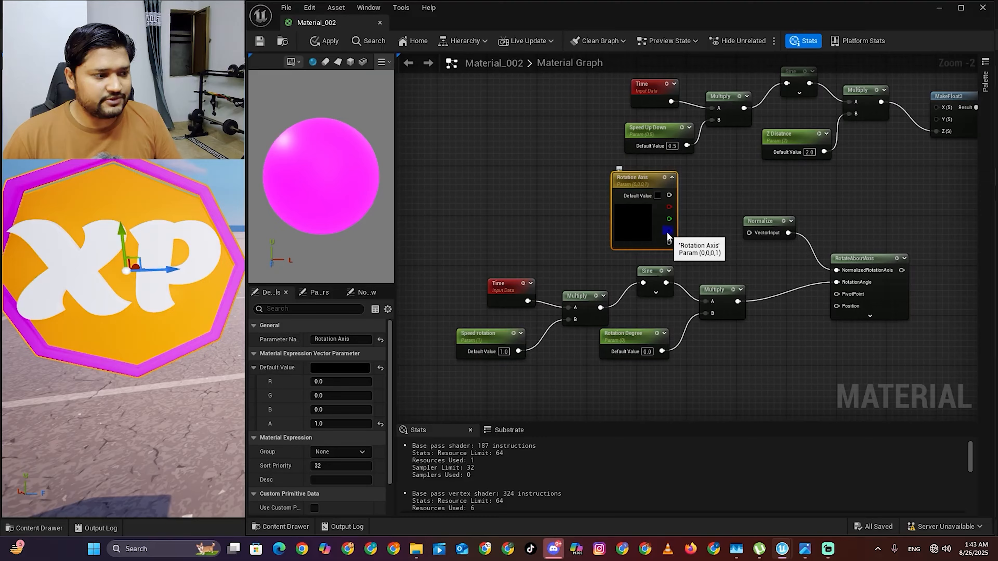
click(349, 410)
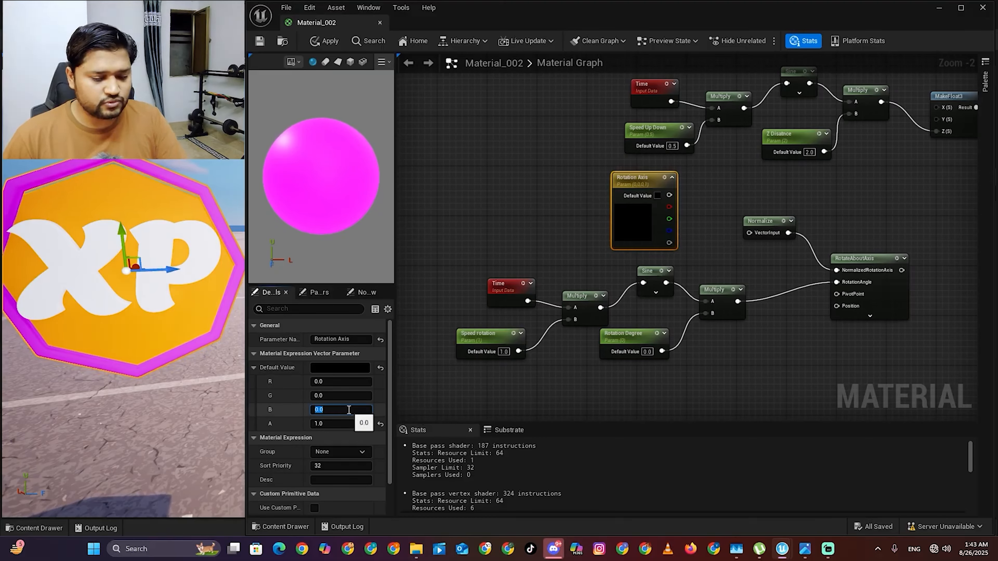
click(462, 236)
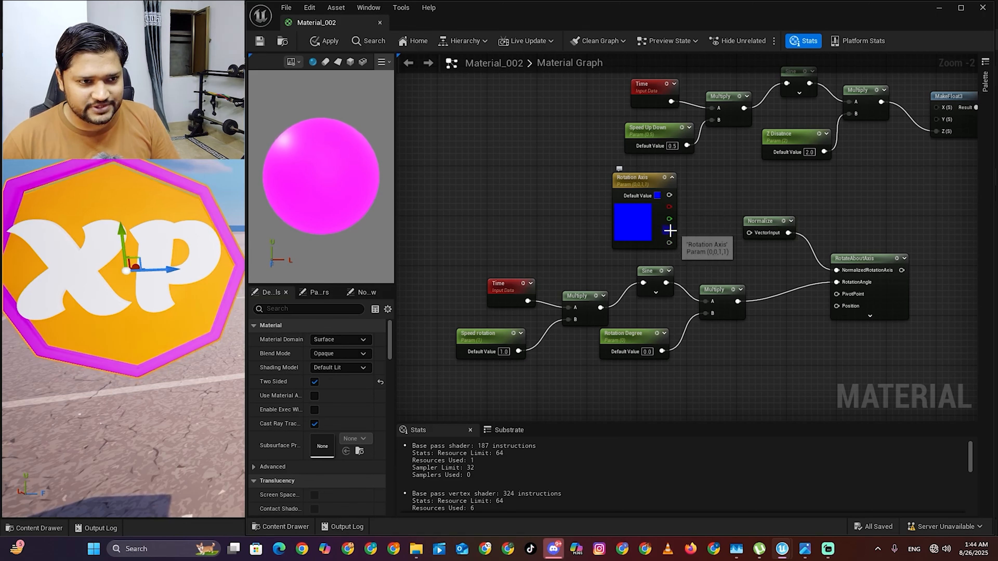
drag(670, 230, 748, 234)
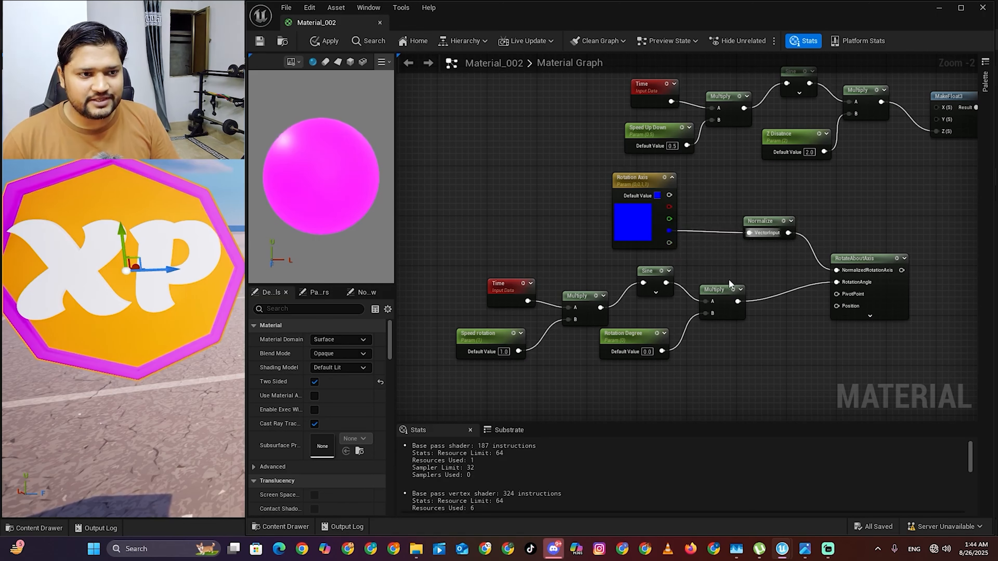
Add an ObjectPivotPoint node below the Rotation Degree network and connect its Object Pivot Location output to RotateAboutAxis's PivotPoint input
scroll(735, 267, down, 1)
right_drag(907, 331, 845, 269)
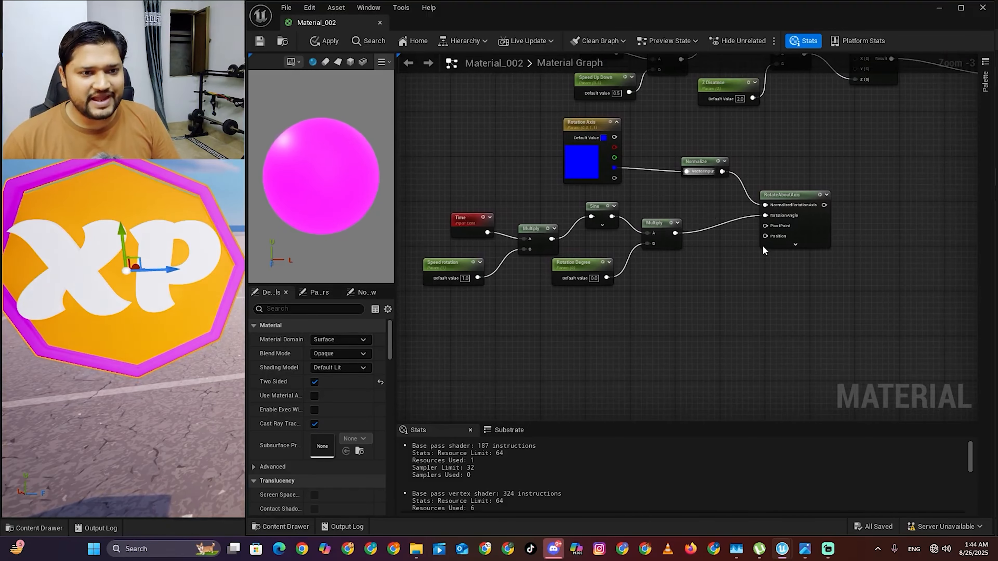
scroll(777, 226, up, 3)
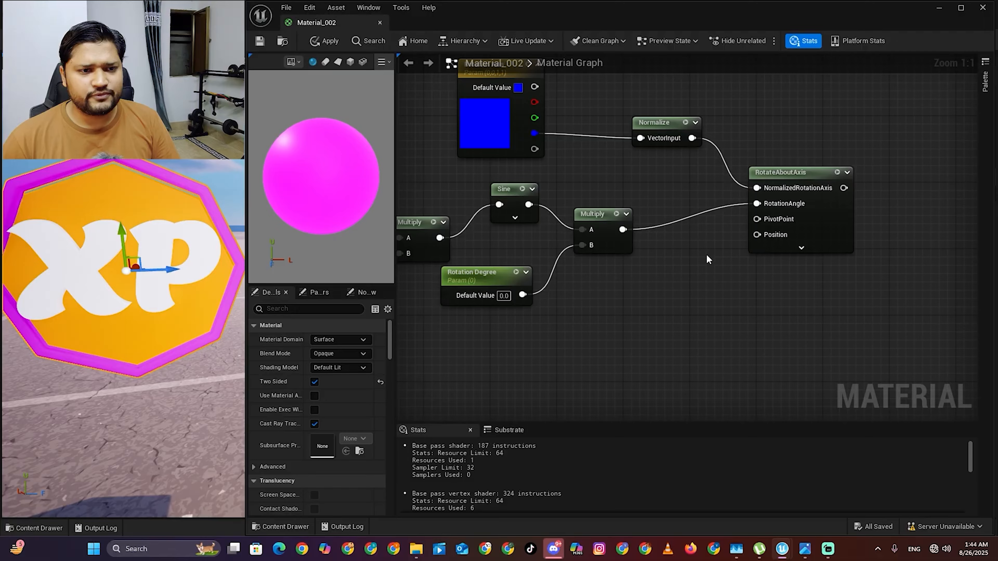
right_click(667, 286)
text(pivo)
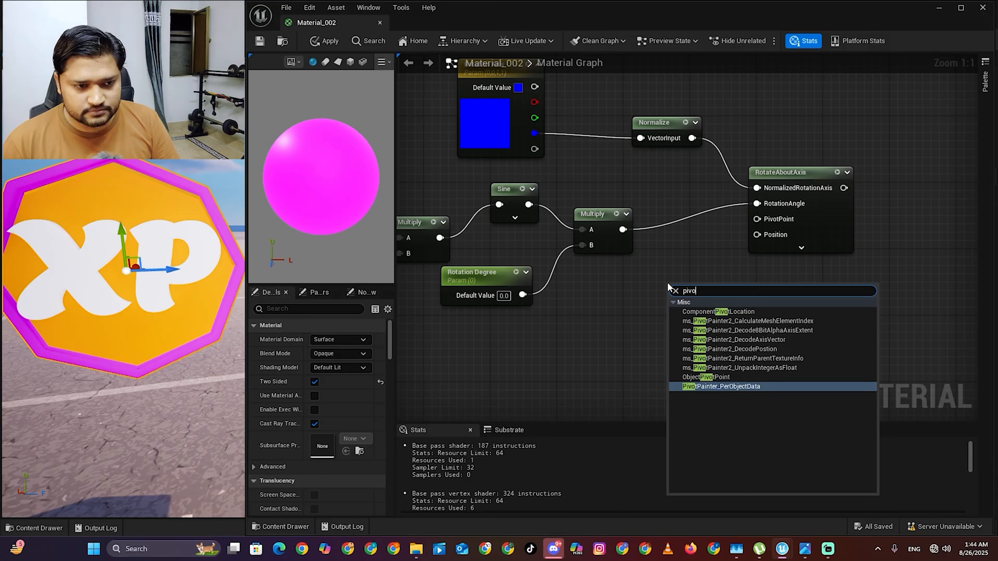
click(704, 378)
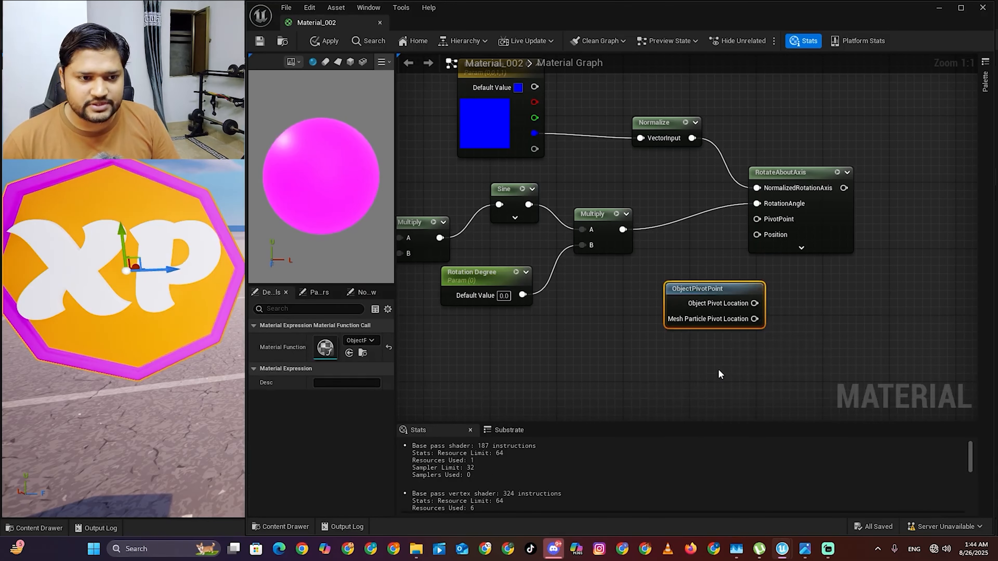
drag(712, 293, 759, 221)
drag(608, 315, 625, 319)
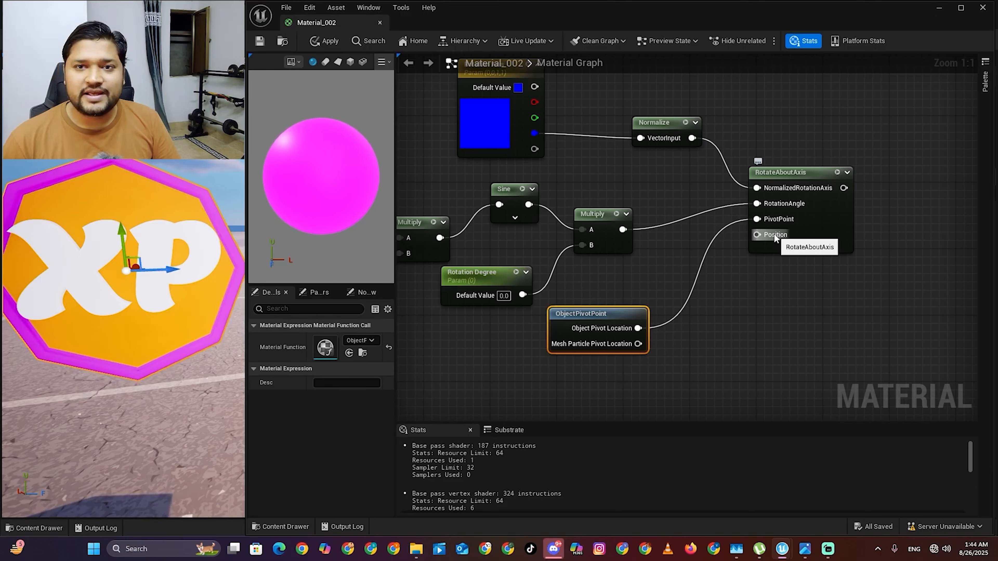
Add a WorldPosition node, place it below ObjectPivotPoint, and connect its XYZ output to RotateAboutAxis's Position input
right_click(740, 317)
text(w)
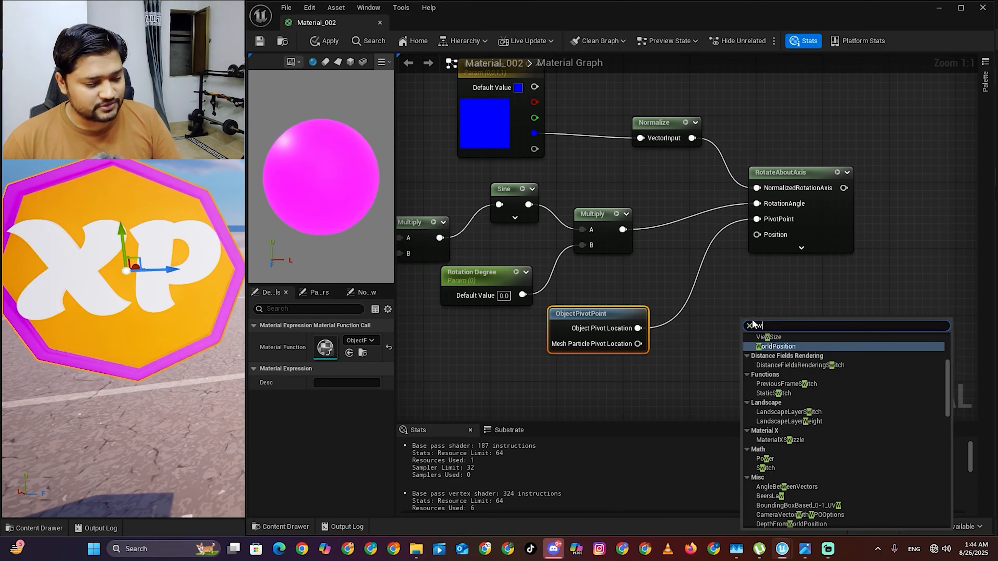
text(orl)
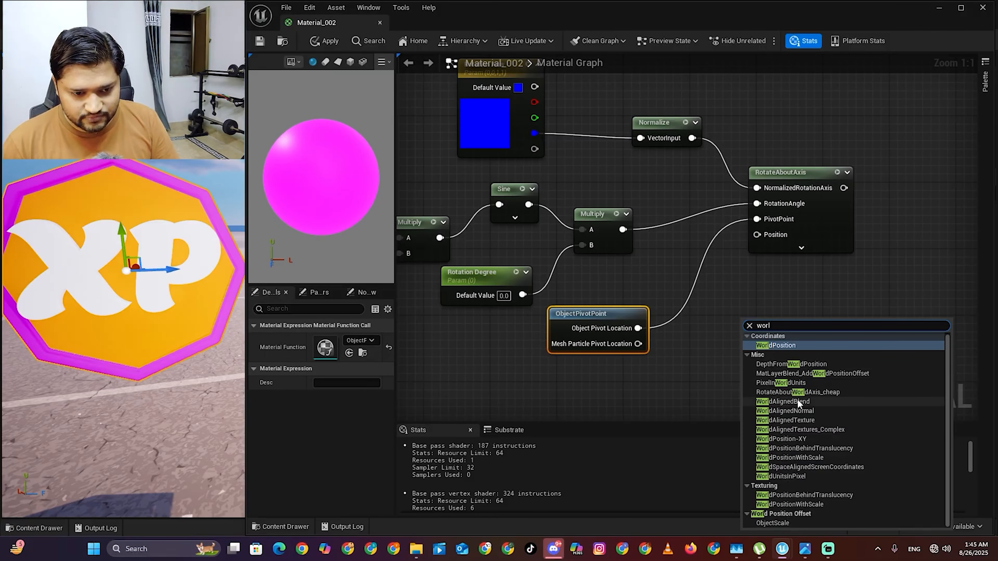
text(d)
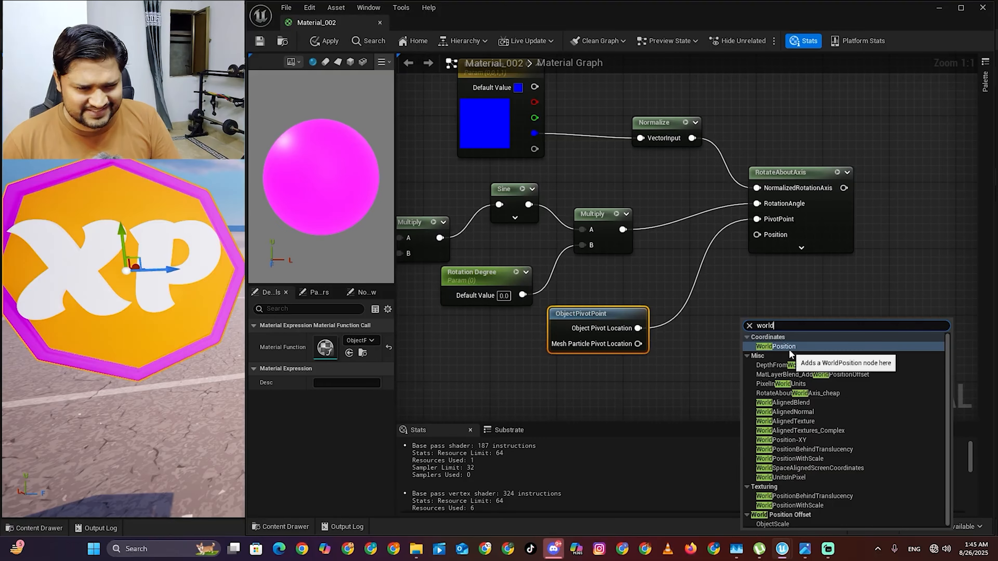
click(790, 347)
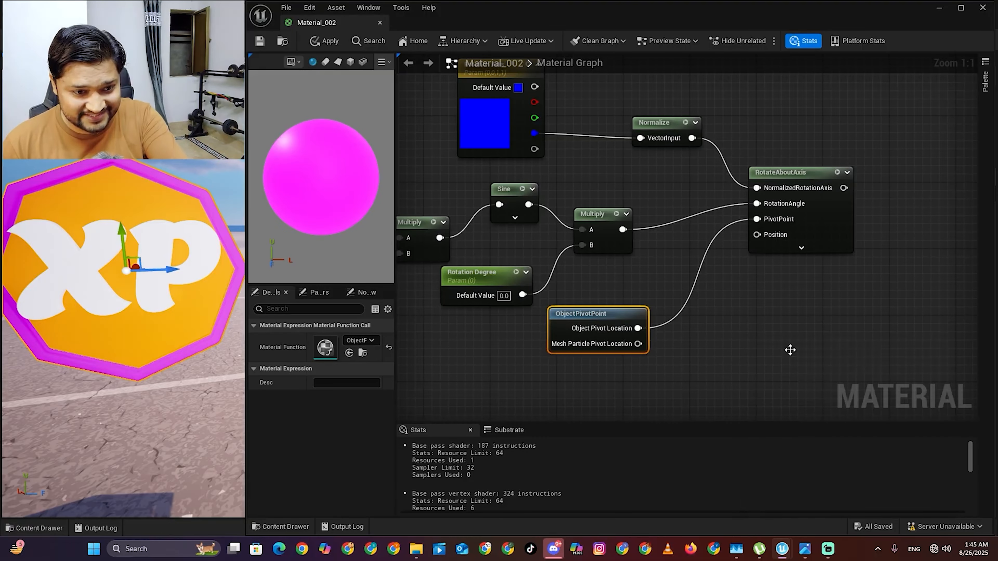
scroll(680, 336, down, 3)
right_drag(669, 350, 686, 281)
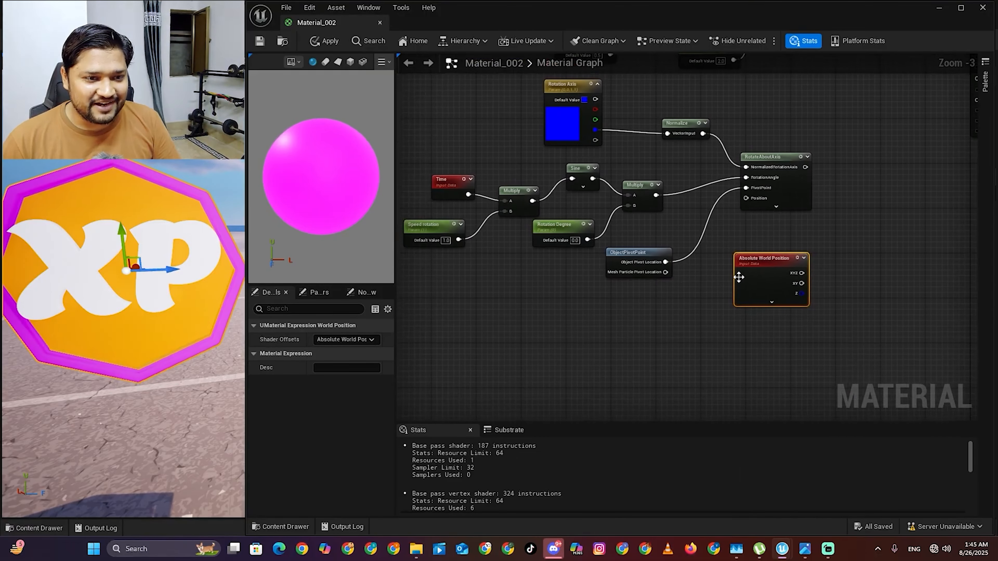
scroll(739, 277, up, 2)
drag(778, 250, 594, 297)
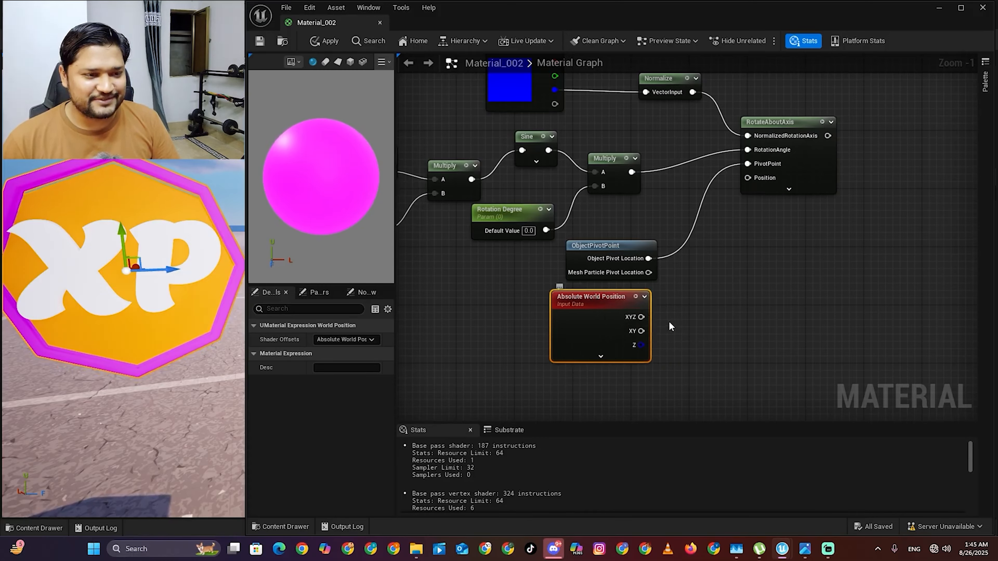
drag(642, 318, 749, 179)
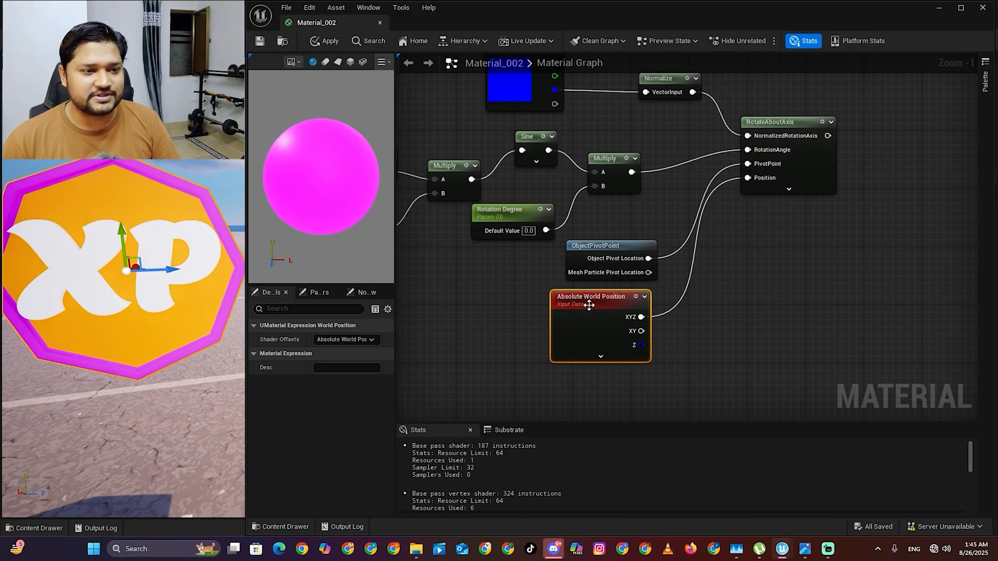
mouse_move(592, 300)
mouse_down()
mouse_move(617, 309)
mouse_move(607, 307)
mouse_up()
Try connecting RotateAboutAxis's output directly to World Position Offset, and restore MakeFloat3's link to that input
scroll(726, 278, down, 2)
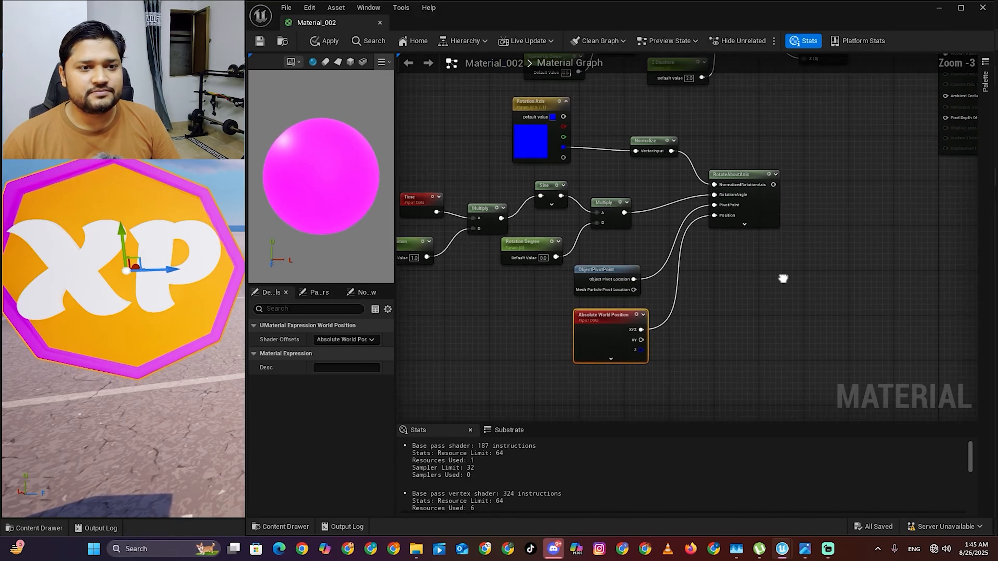
right_drag(782, 279, 664, 370)
drag(654, 277, 826, 145)
drag(721, 130, 826, 145)
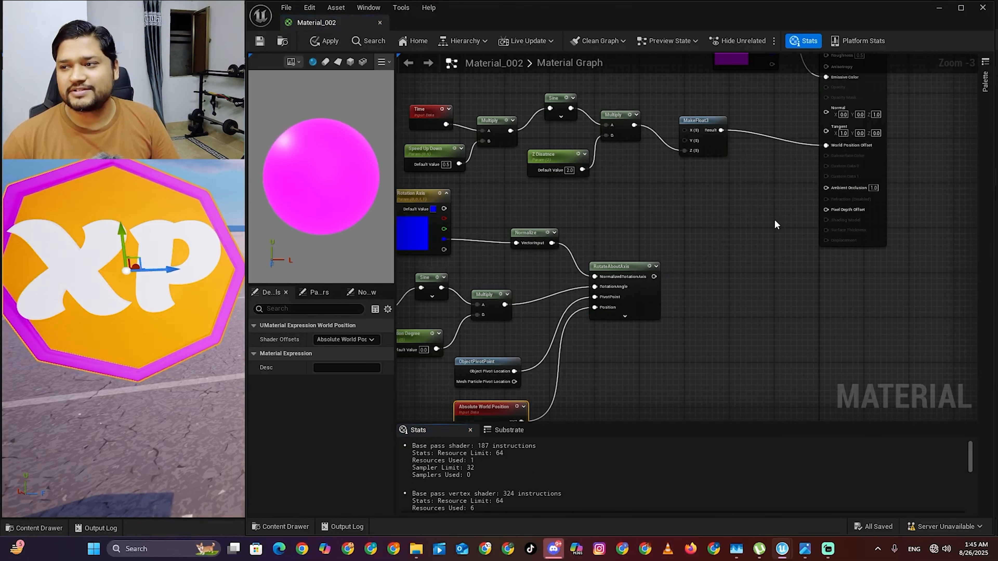
Combine the MakeFloat3 and RotateAboutAxis outputs in a new Add node and feed its result into World Position Offset
right_click(719, 224)
text(add)
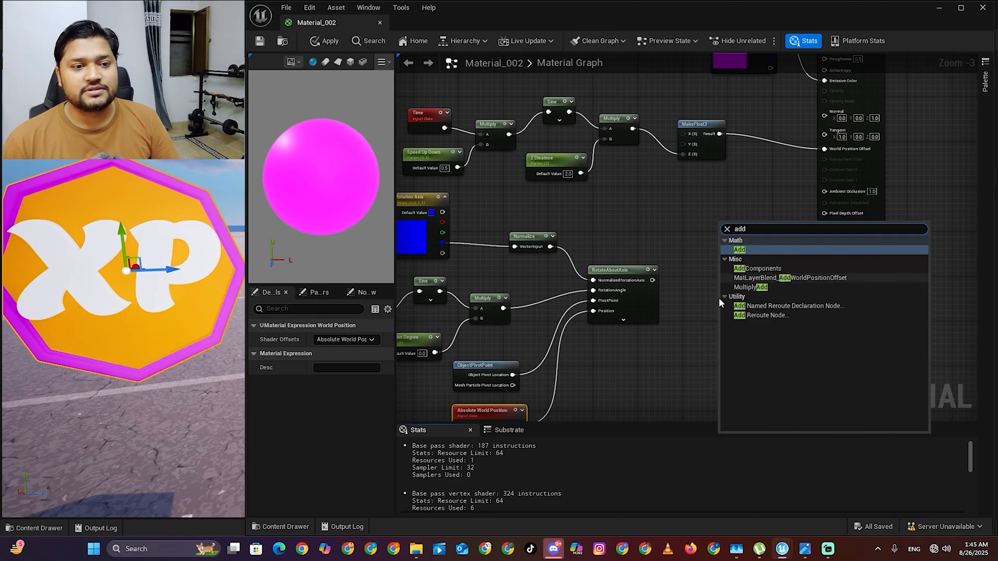
click(754, 251)
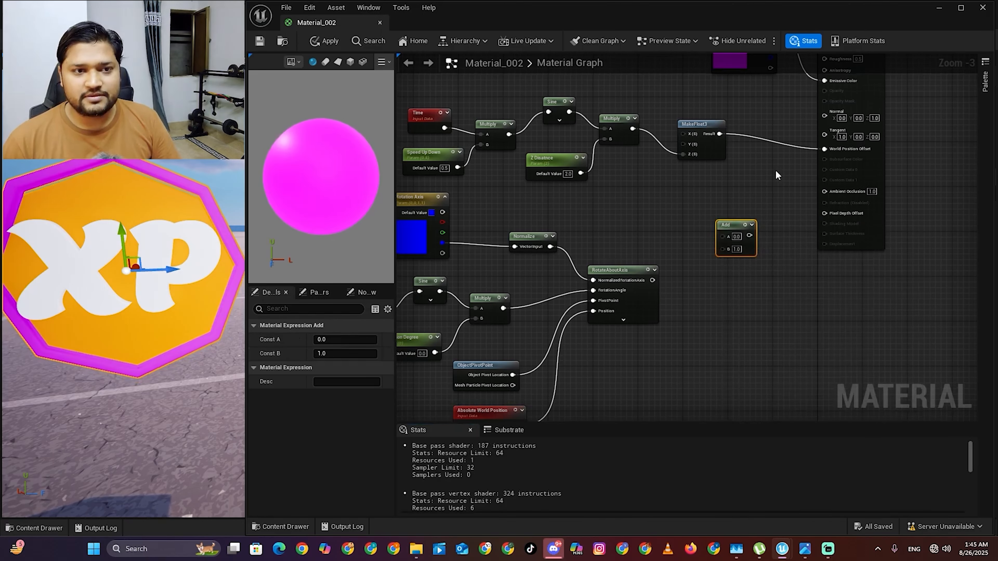
drag(719, 134, 723, 235)
drag(652, 280, 825, 148)
Save the material, continuing despite the compilation errors
scroll(801, 286, down, 1)
right_drag(757, 338, 822, 315)
key(ctrl+s)
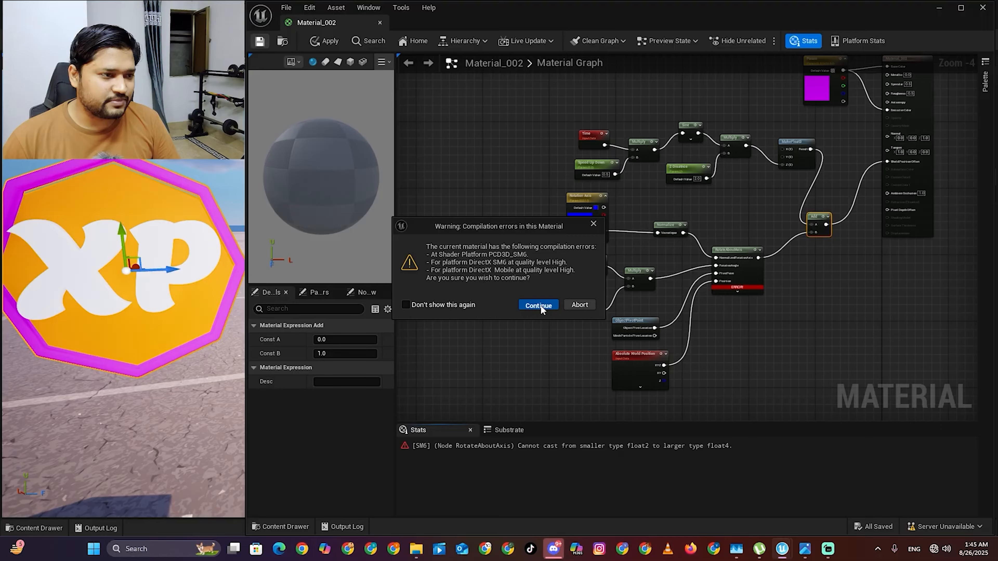
click(540, 305)
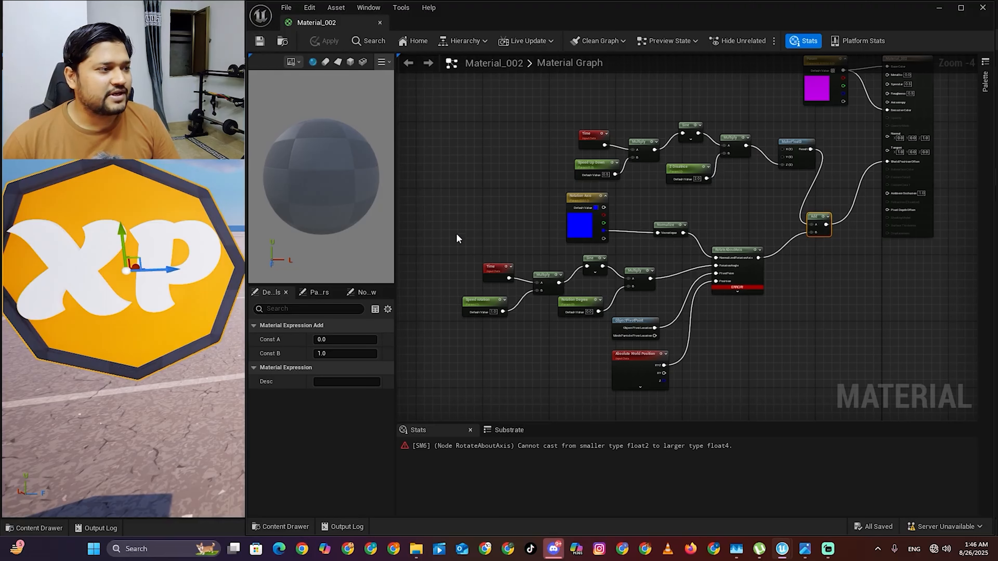
Undo the latest pin links, and reconnect RotateAboutAxis to the Add node's B input and the Add output to World Position Offset
click(446, 210)
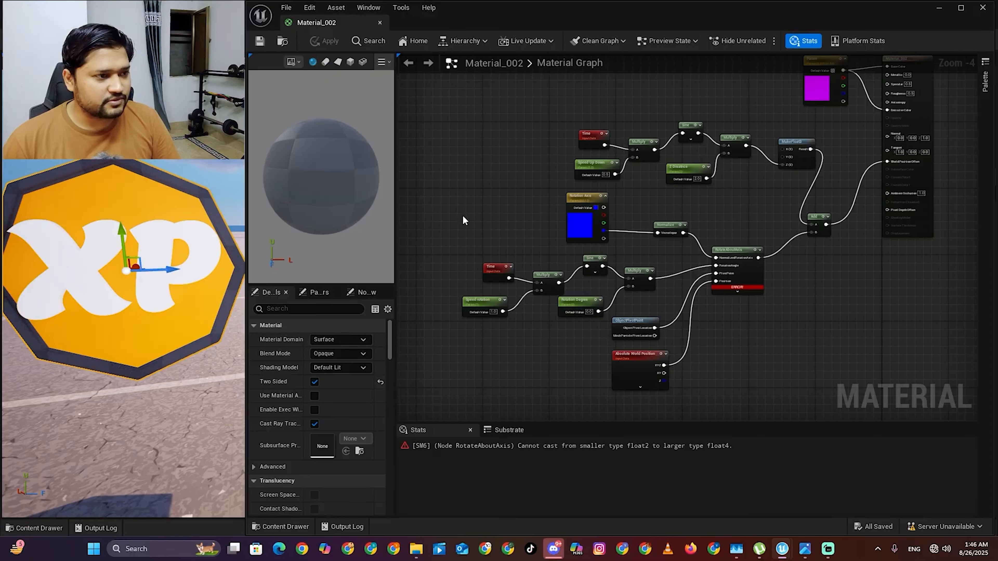
key(ctrl+z)
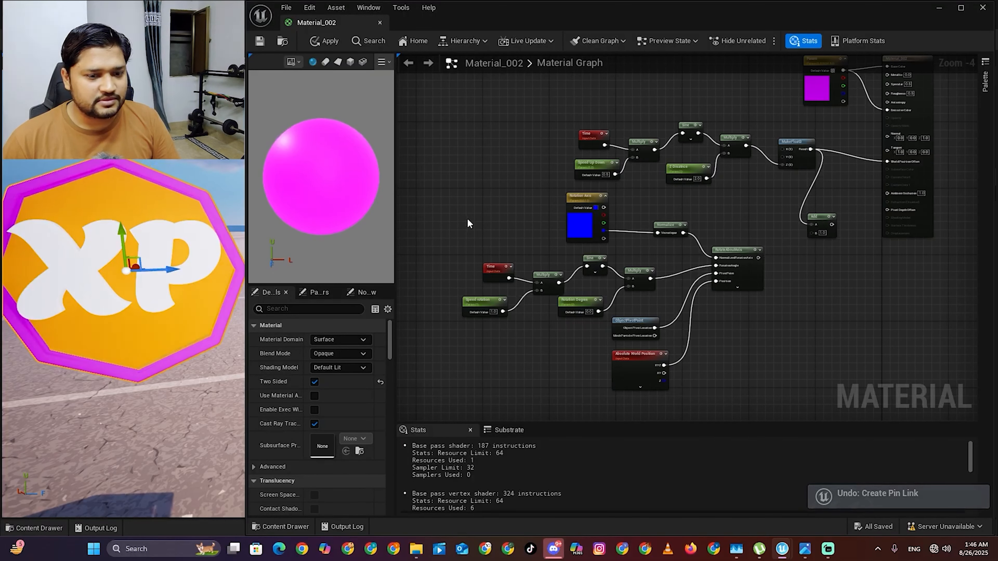
scroll(792, 272, up, 2)
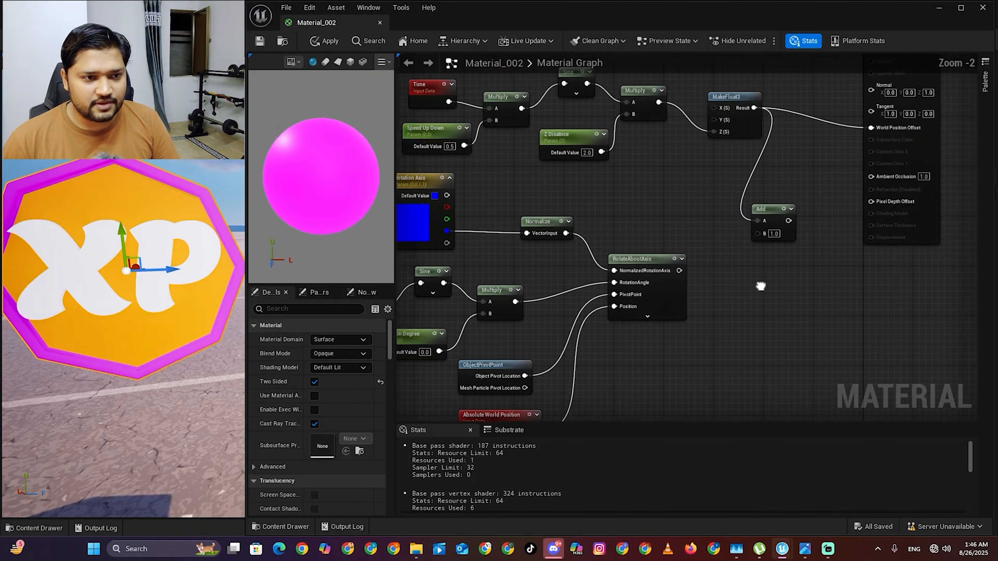
drag(596, 271, 793, 128)
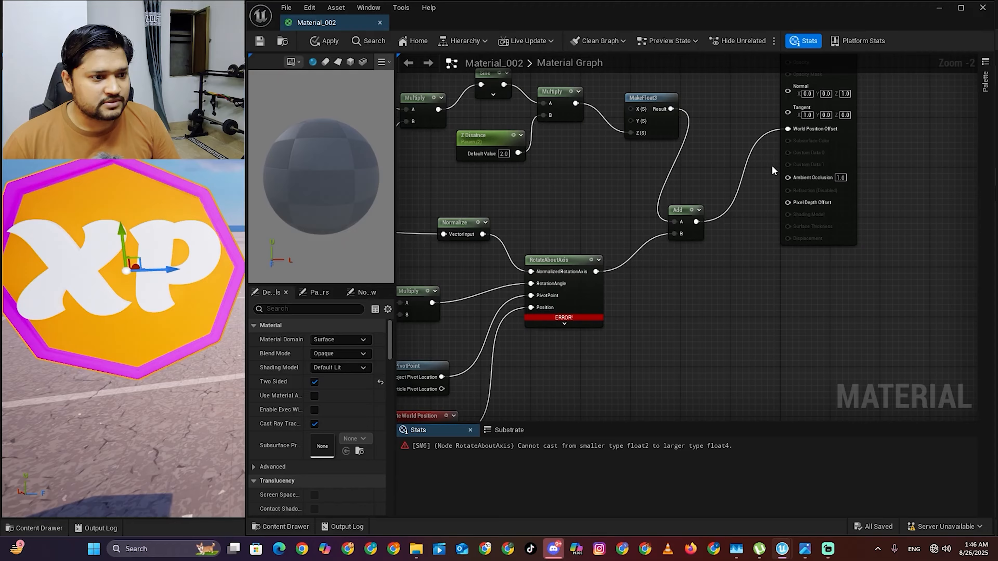
scroll(548, 334, up, 2)
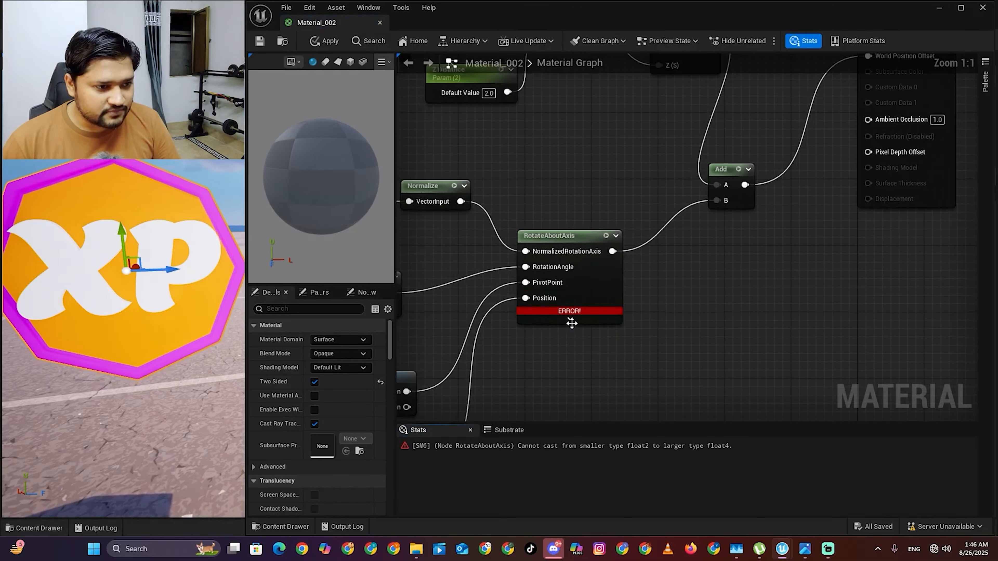
click(570, 313)
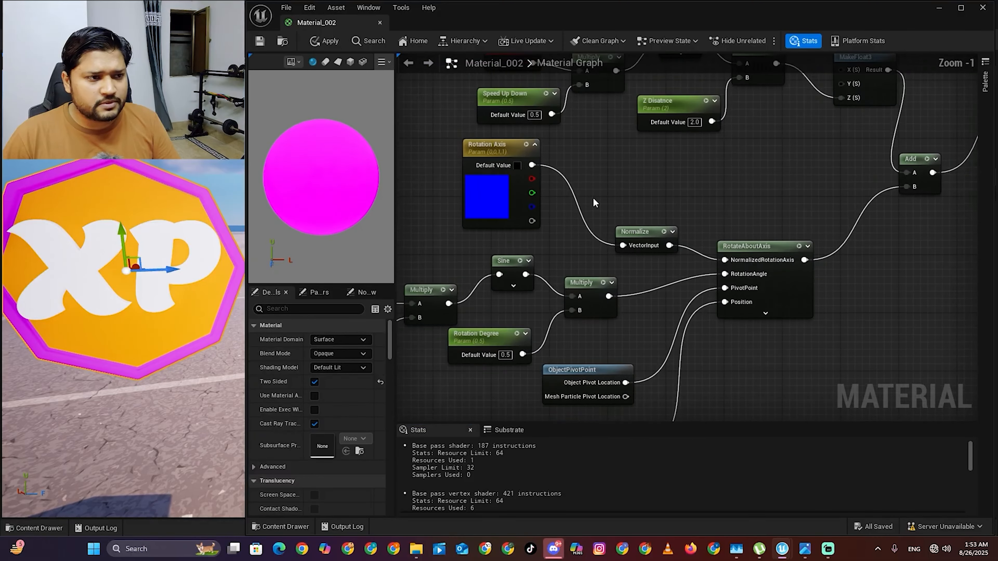
Try Rotation Axis's blue output as the Normalize input, and reconnect its main white output in its place
drag(521, 205, 542, 210)
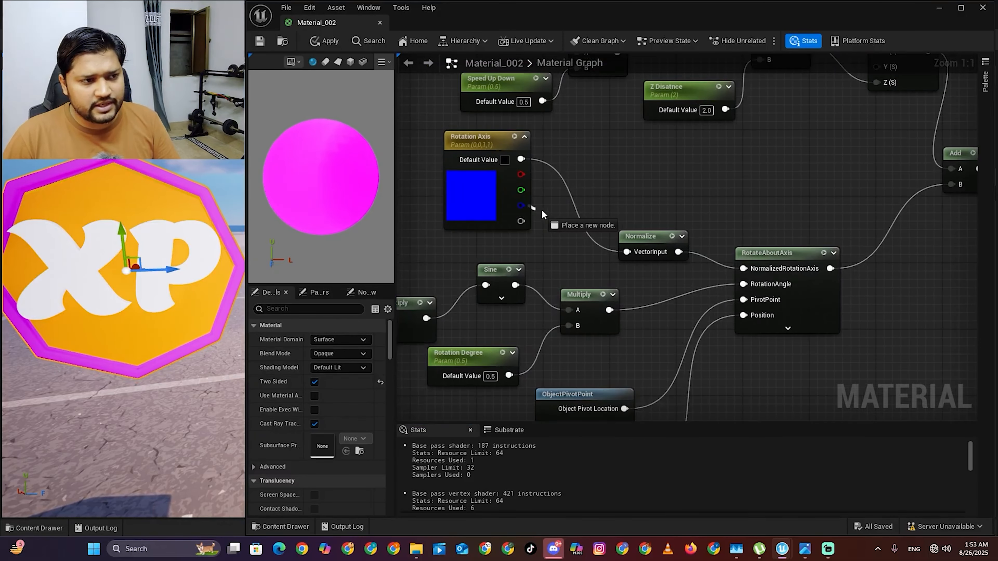
drag(610, 247, 631, 251)
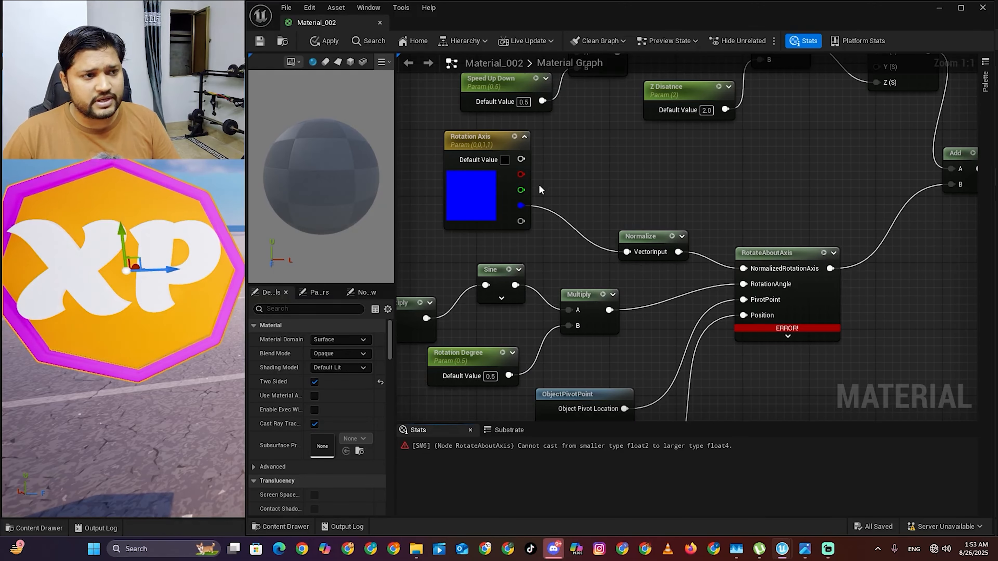
drag(521, 158, 634, 252)
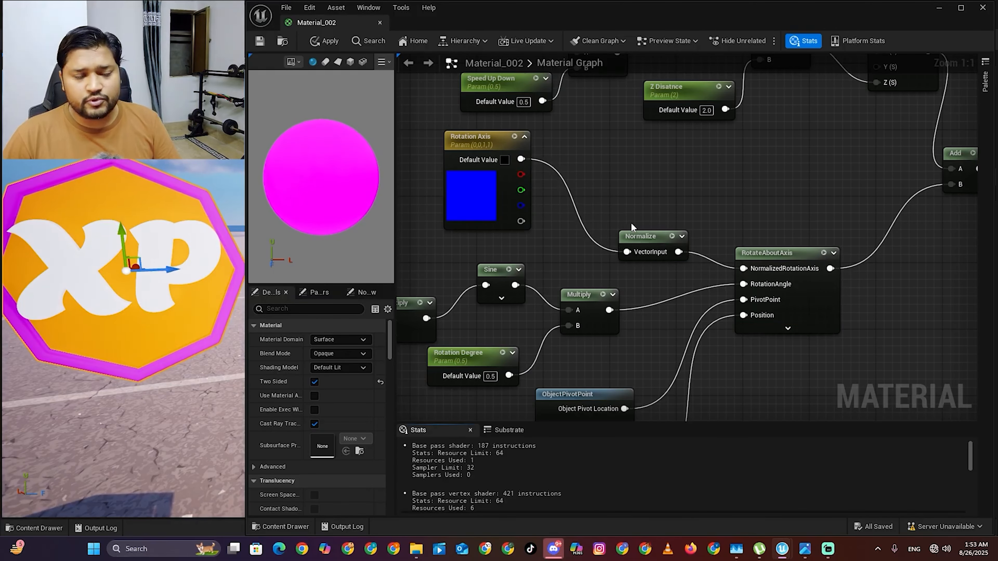
Save the material so the combined up-down and rotation network applies to the coin
scroll(668, 252, down, 6)
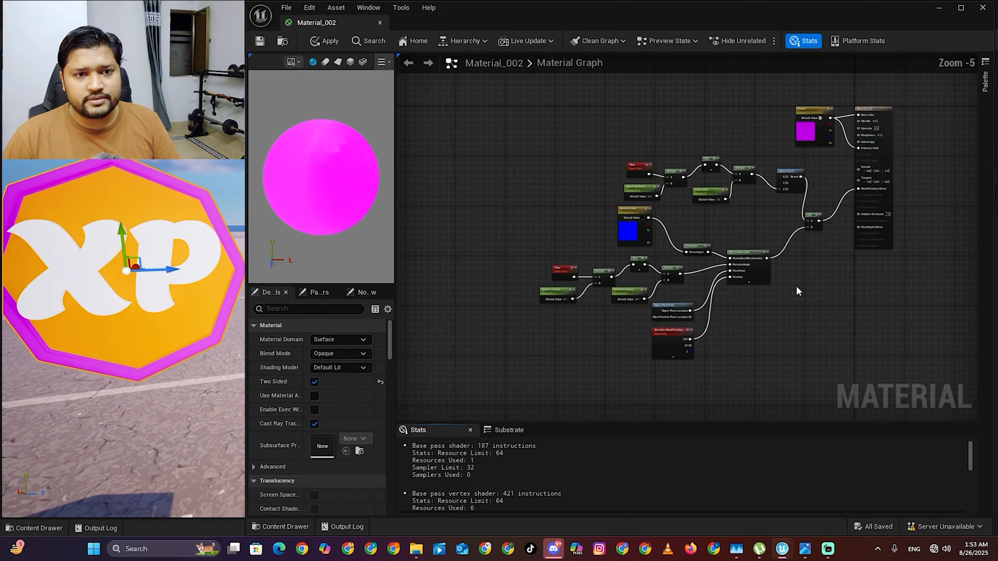
right_drag(796, 290, 774, 289)
scroll(749, 281, up, 1)
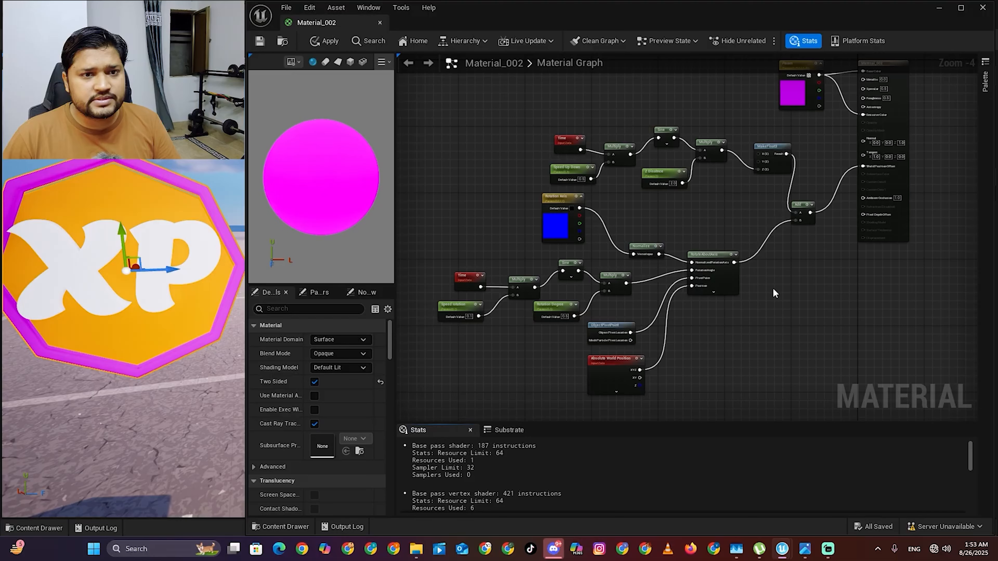
click(260, 42)
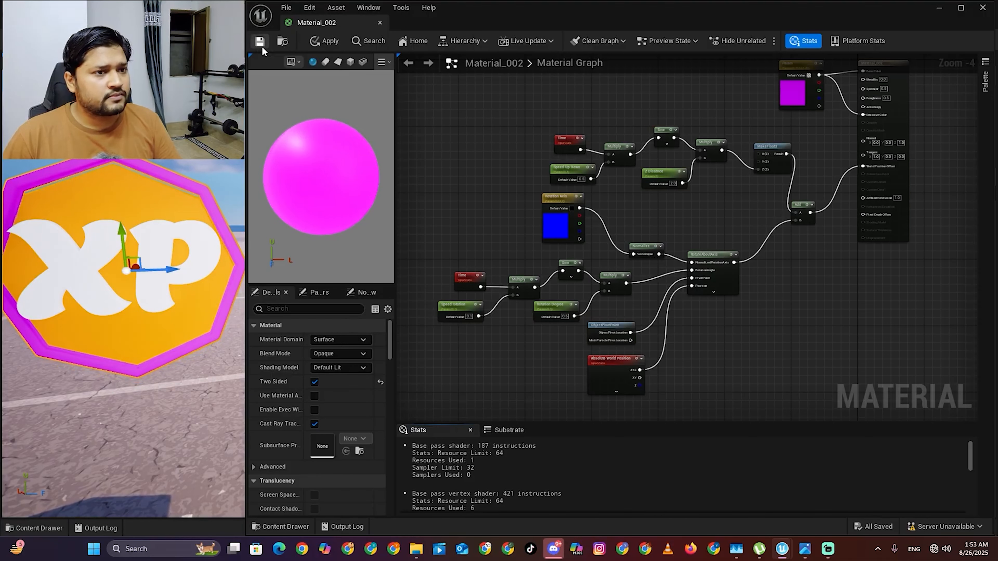
scroll(550, 358, up, 5)
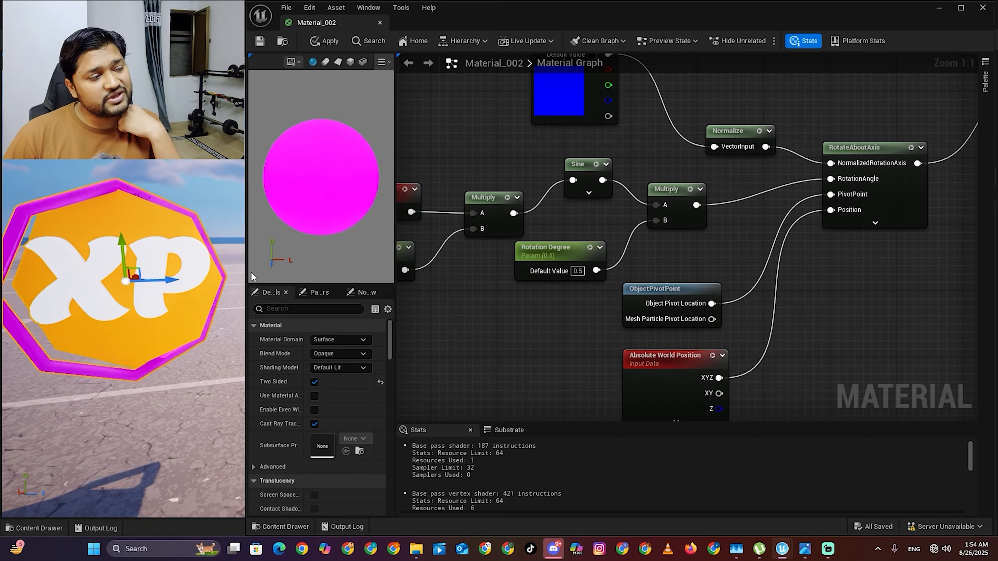
Set the Rotation Degree parameter's default value to 0.1, and save Material_002
click(581, 271)
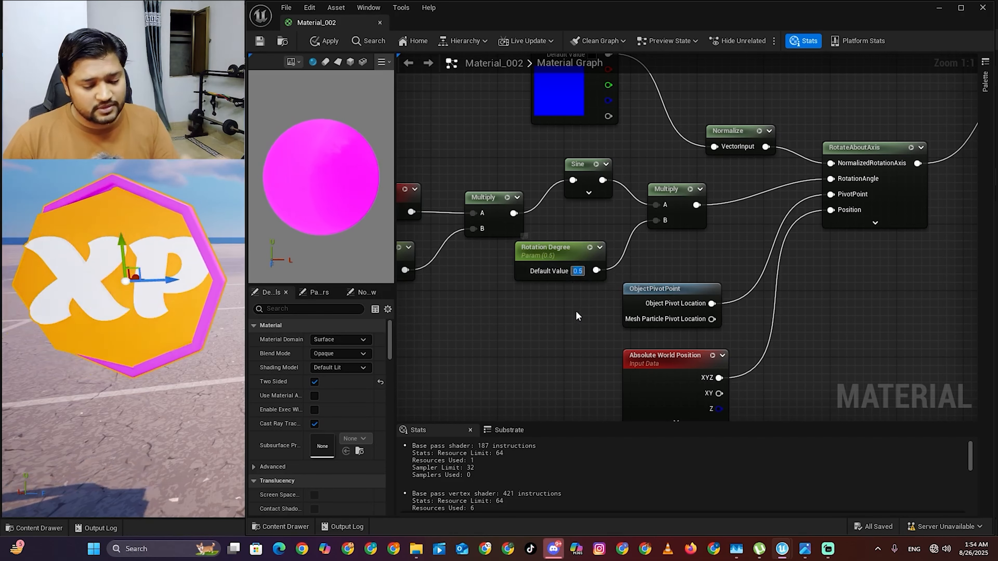
key(BackSpace)
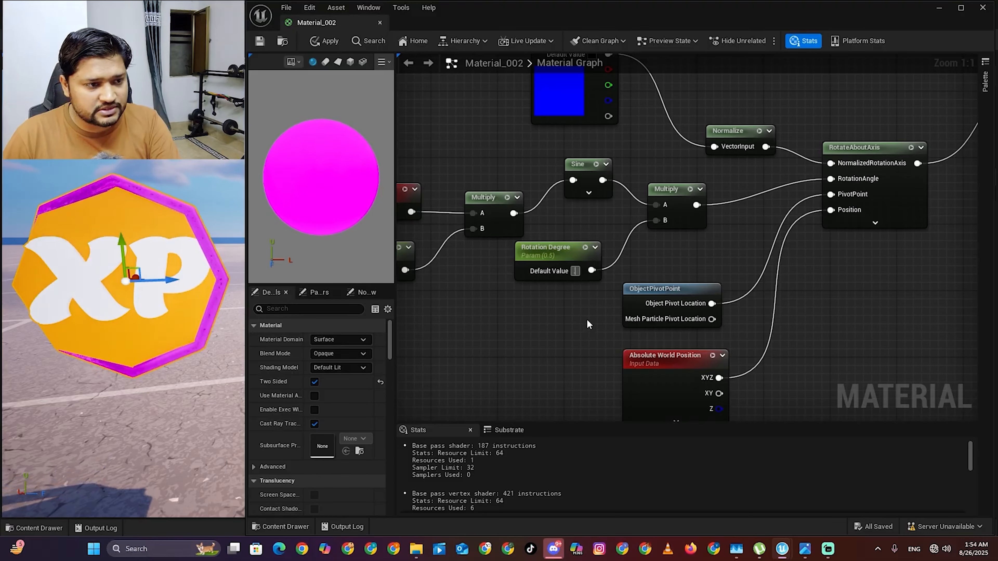
text(.1)
key(Return)
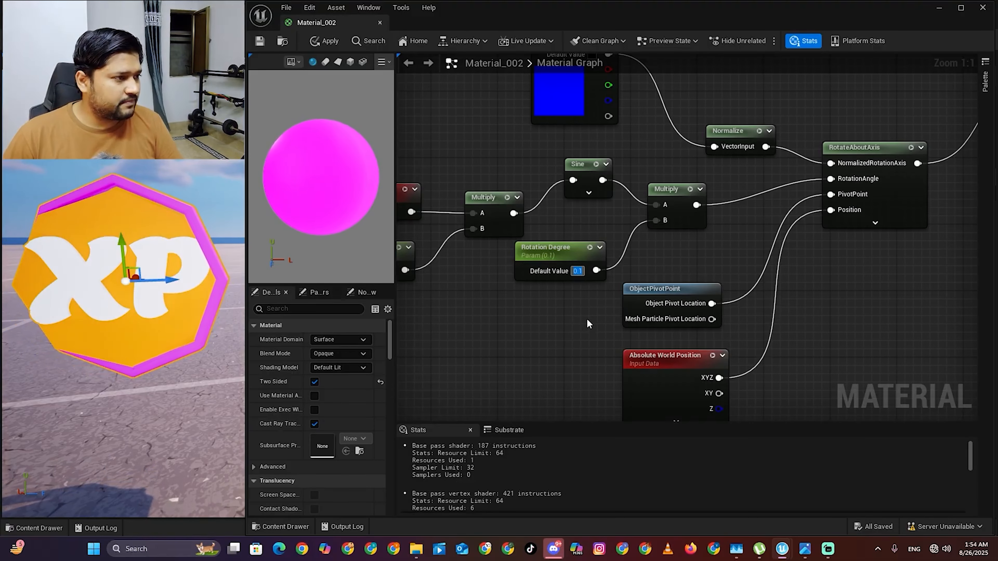
scroll(549, 316, down, 2)
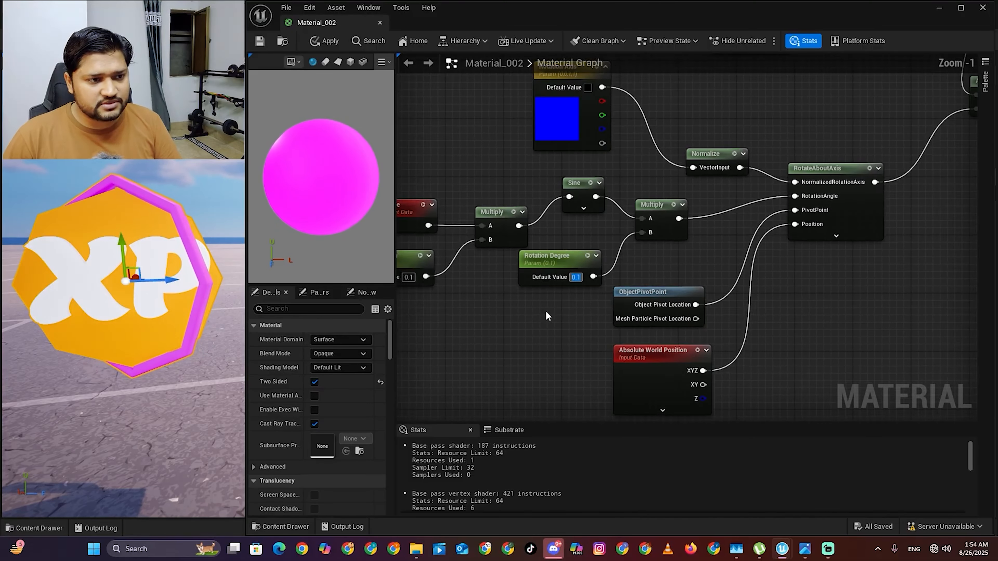
right_drag(528, 330, 604, 305)
scroll(597, 328, down, 3)
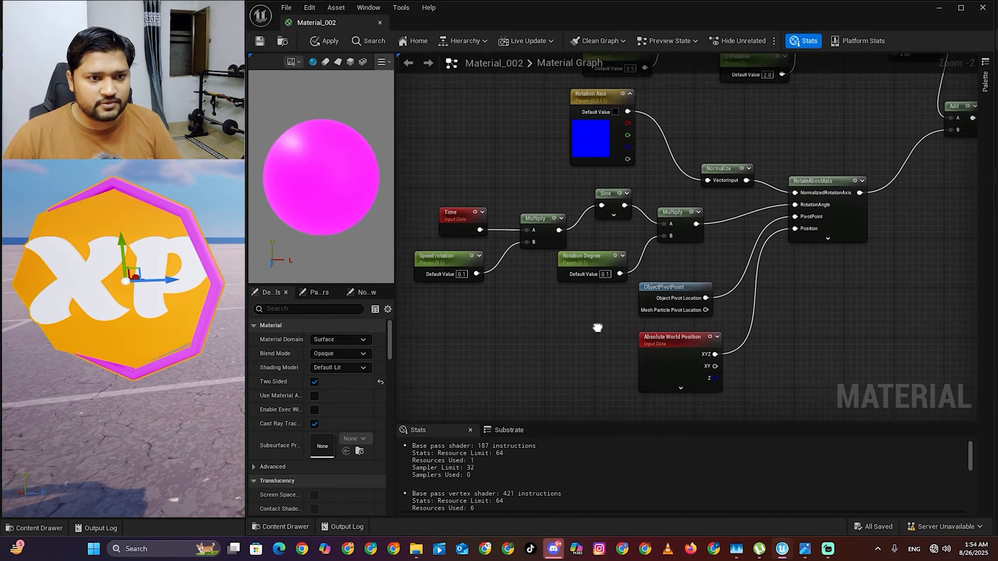
right_drag(758, 334, 768, 280)
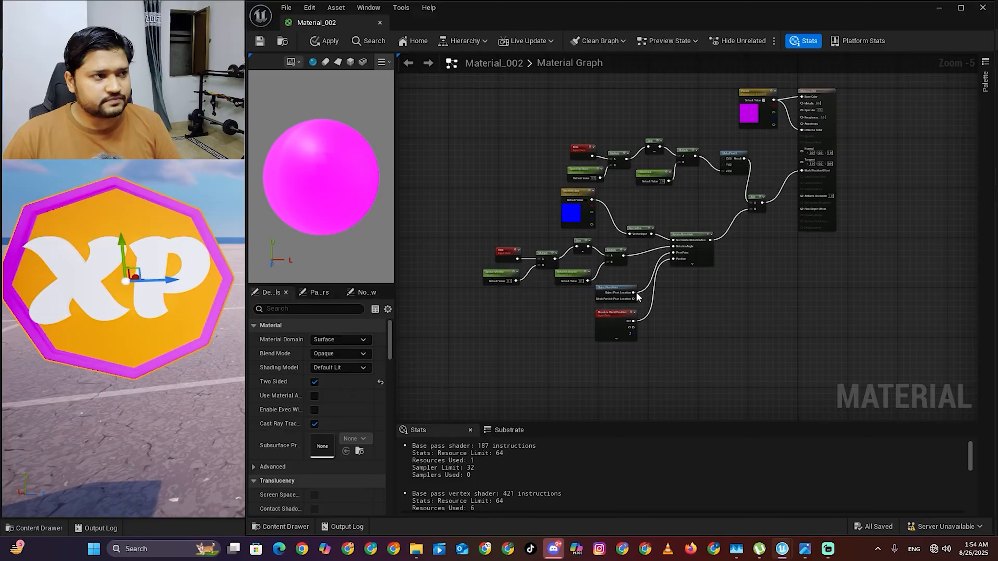
click(273, 46)
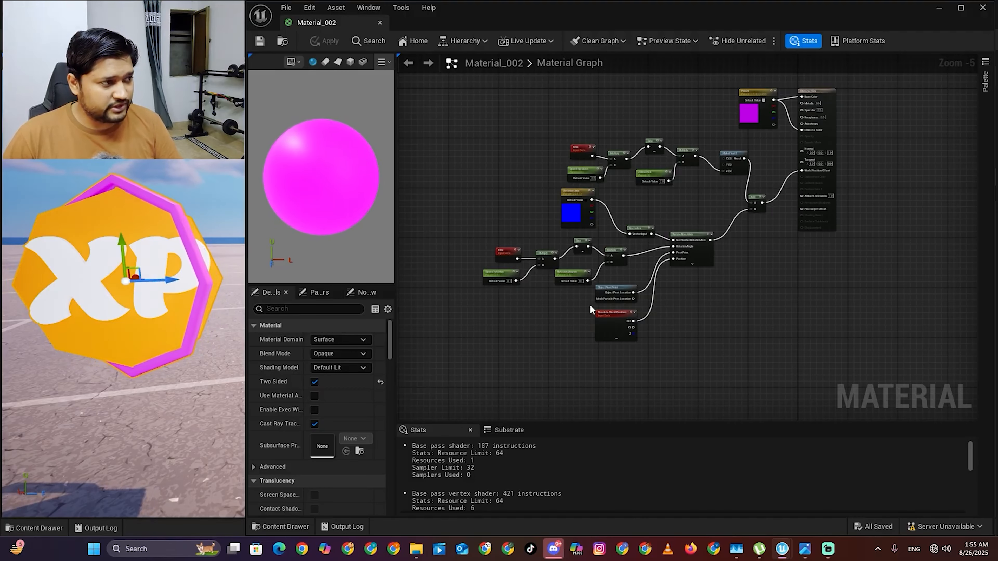
Copy the whole up-down and rotation network, including its final Add node, from Material_002, and close the material
right_drag(611, 342, 651, 360)
scroll(650, 360, up, 1)
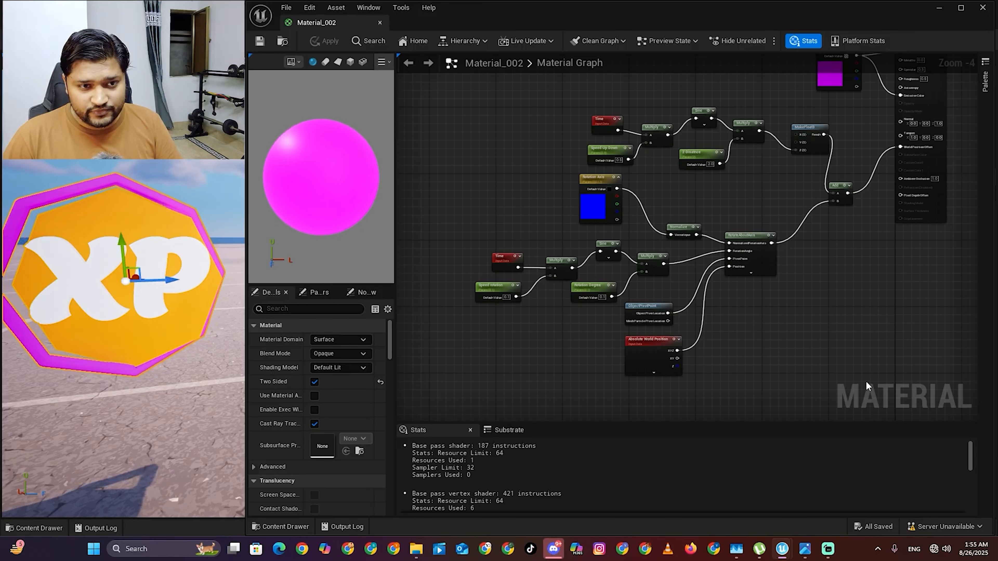
drag(866, 381, 458, 98)
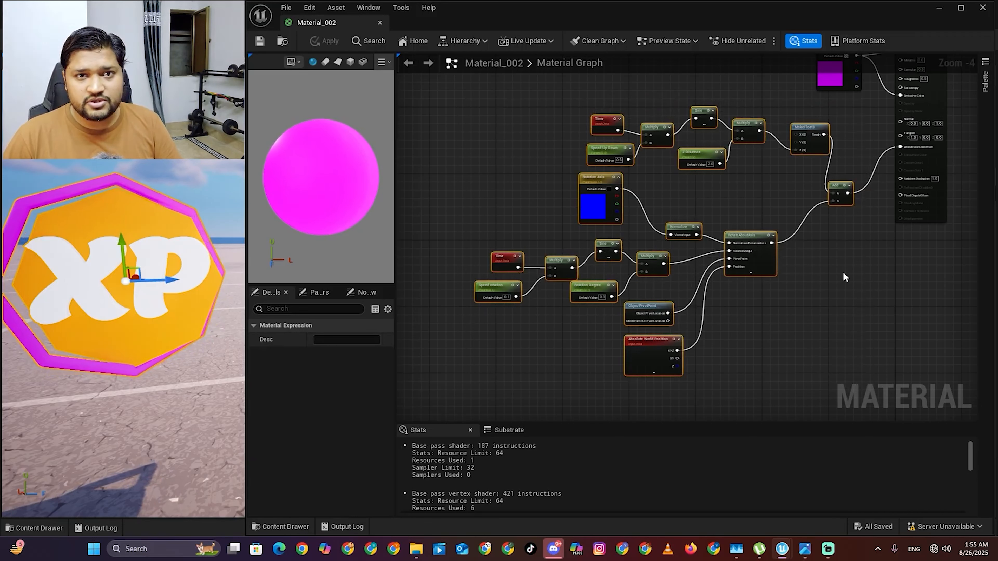
click(983, 8)
Open Material_003, paste the copied motion network into its graph, and place it clear of the material output node
click(60, 527)
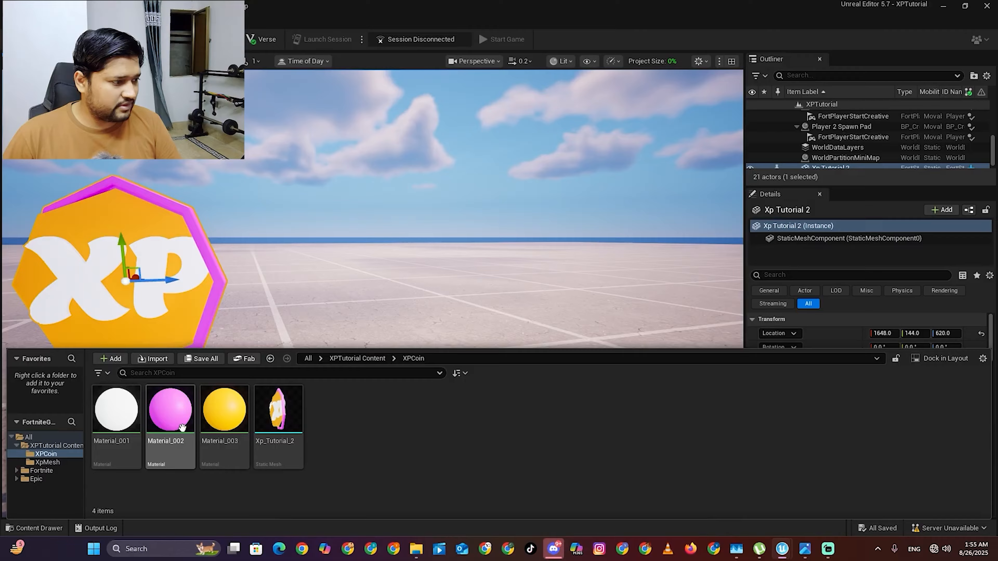
double_click(223, 416)
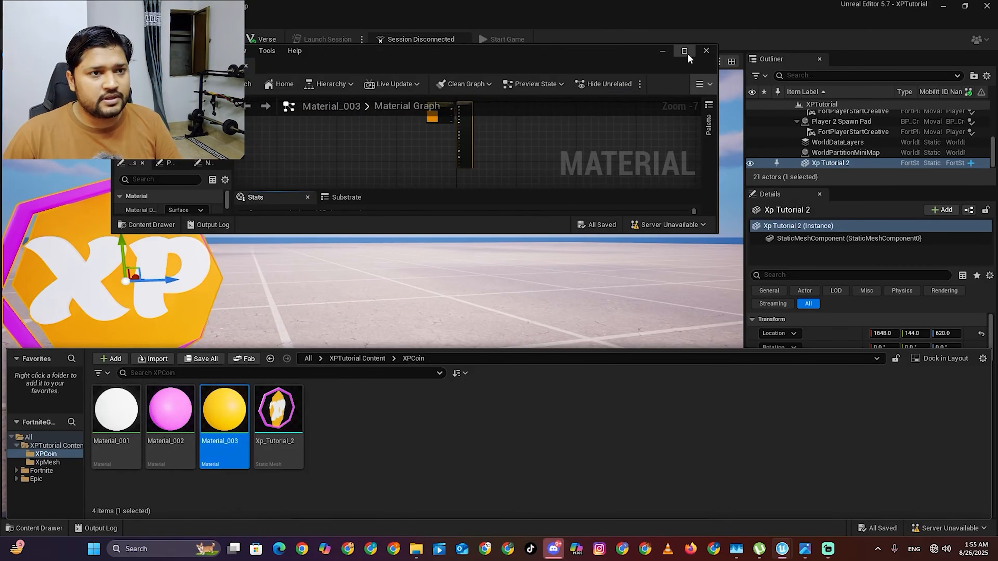
drag(717, 234, 995, 511)
right_drag(527, 238, 751, 284)
scroll(691, 189, up, 1)
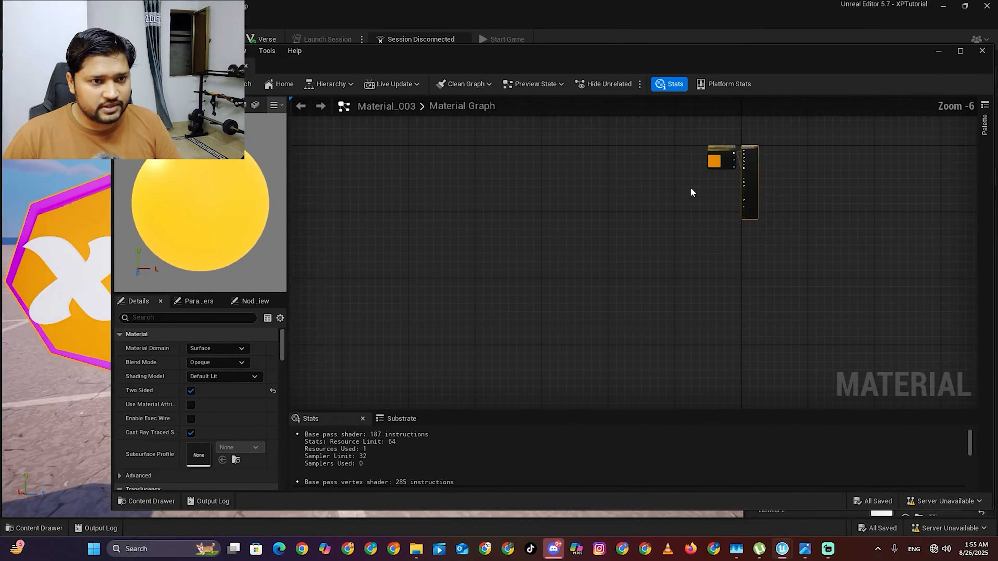
scroll(692, 192, up, 1)
key(ctrl+v)
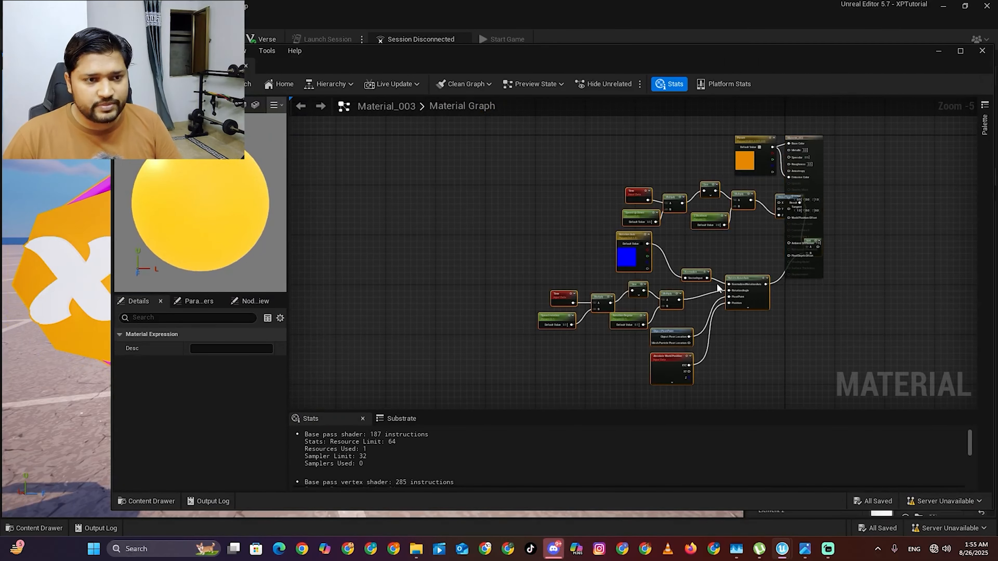
drag(639, 195, 490, 202)
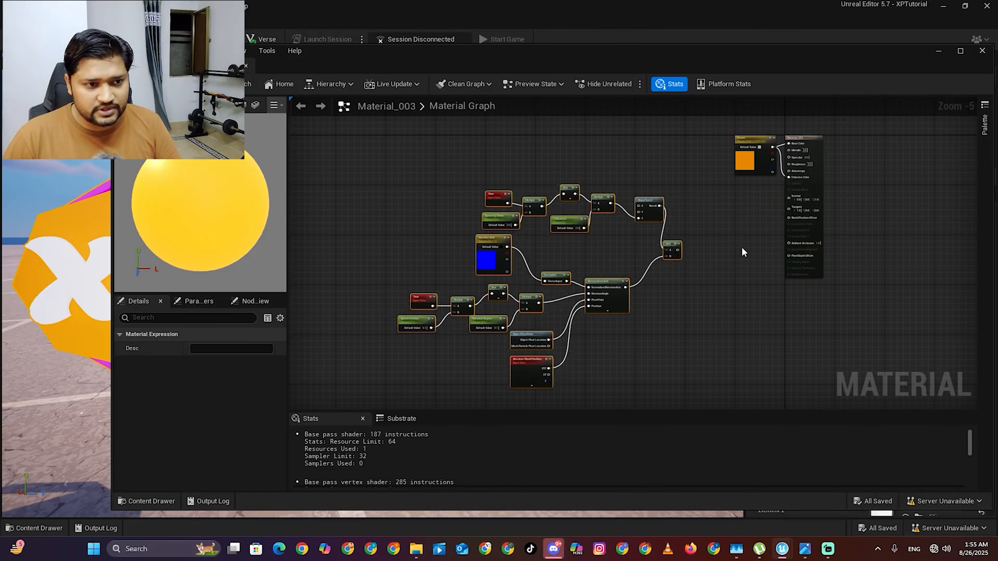
Connect the pasted Add node's output to World Position Offset in Material_003, and close the material
scroll(730, 255, up, 4)
drag(628, 243, 887, 163)
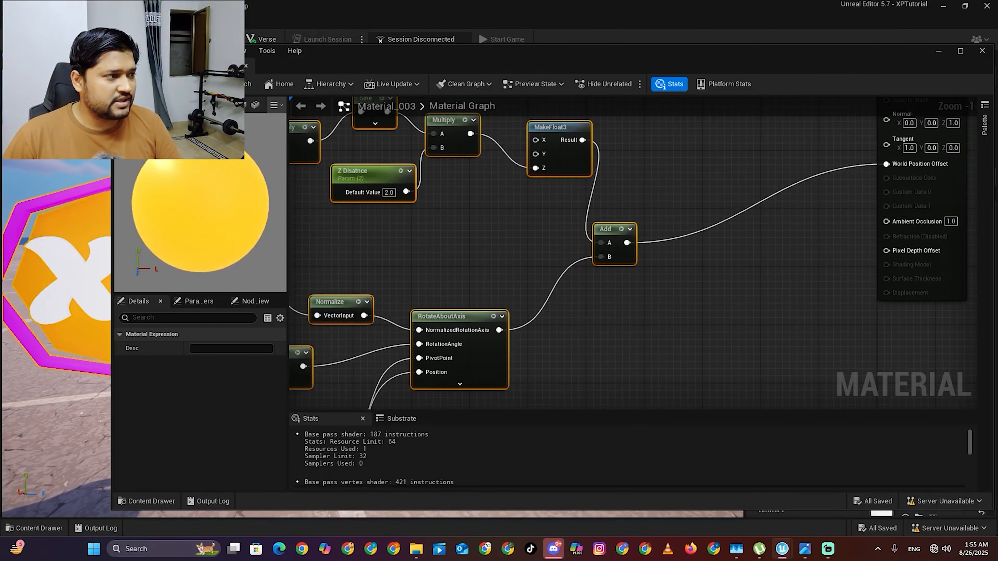
click(983, 51)
Open Material_001, paste the same motion network into its graph, and place it clear of the output node
right_drag(574, 320, 516, 310)
key(a)
key(w)
key(a)
click(38, 527)
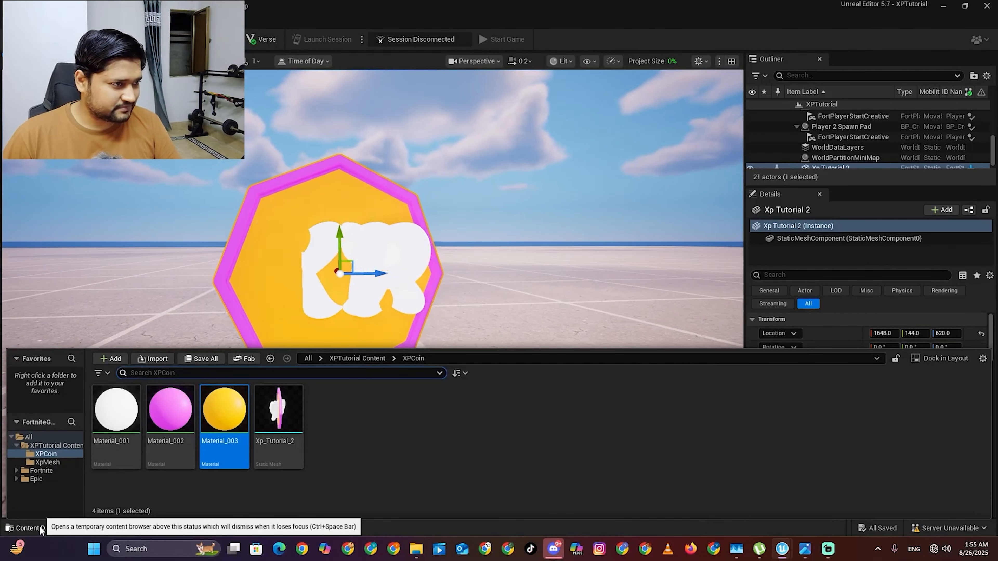
double_click(120, 431)
right_drag(492, 318, 693, 202)
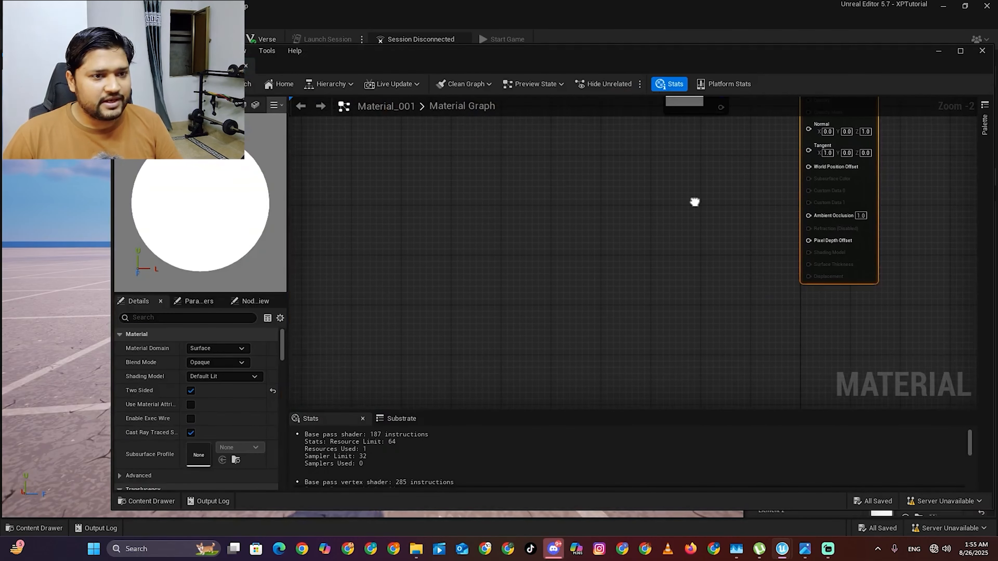
scroll(692, 203, down, 2)
right_drag(644, 249, 701, 266)
key(ctrl+v)
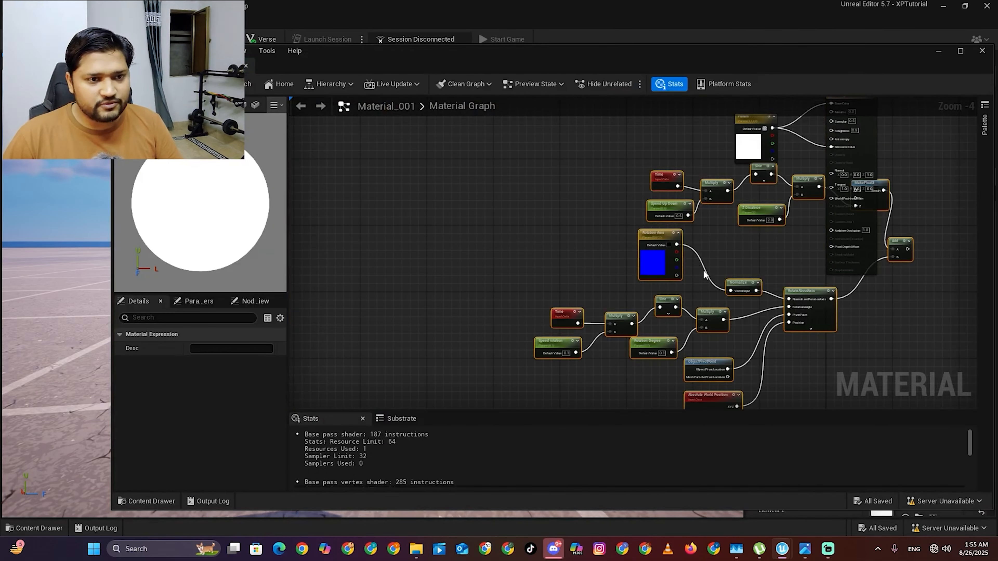
drag(805, 181, 597, 179)
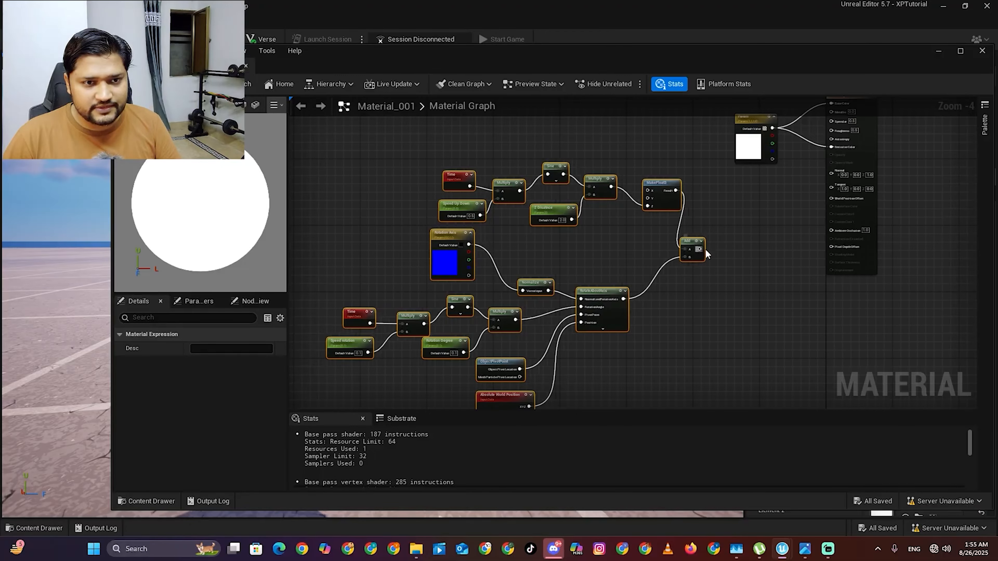
Connect the Add output to World Position Offset in Material_001, and close the material with the changes applied
drag(699, 249, 832, 198)
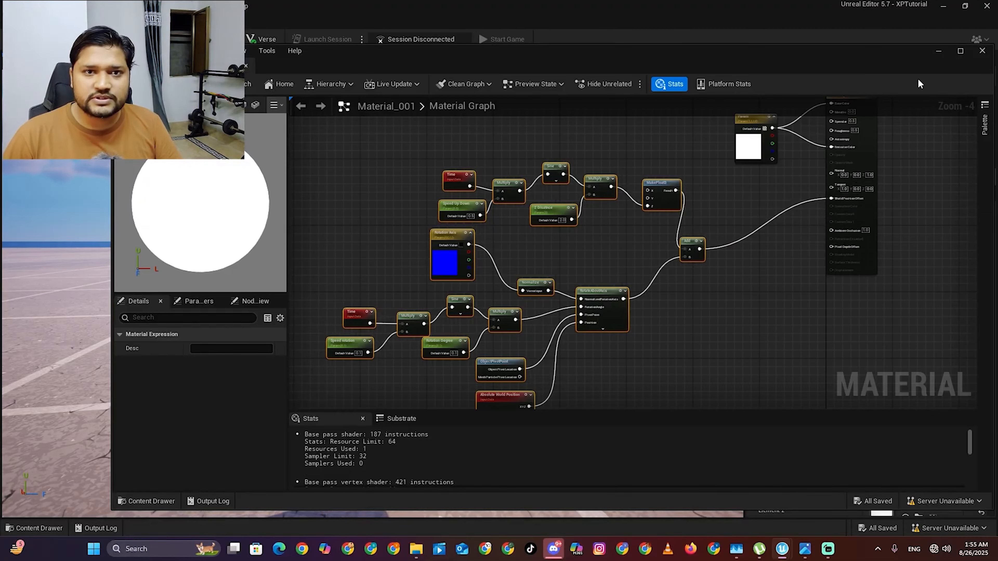
click(983, 52)
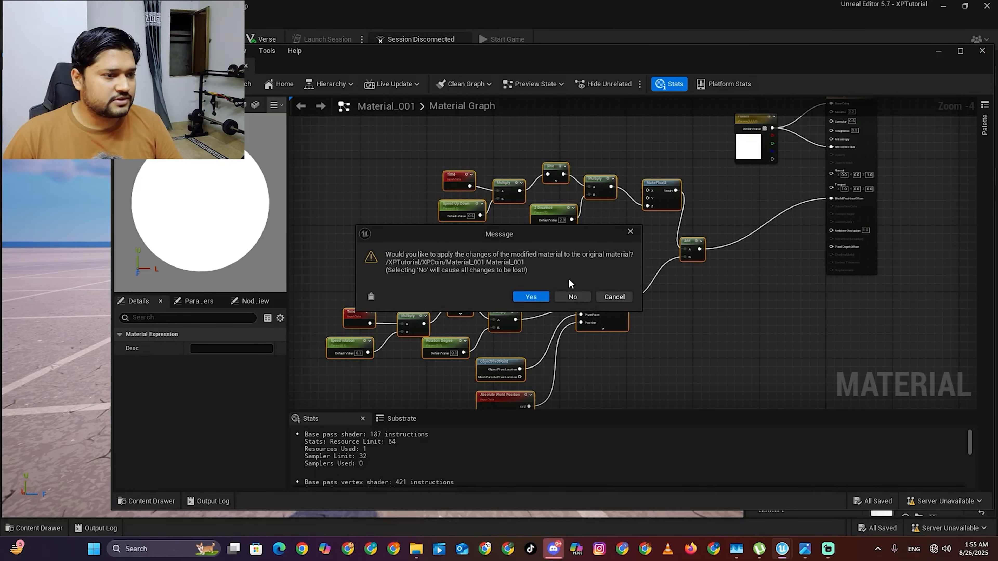
click(572, 297)
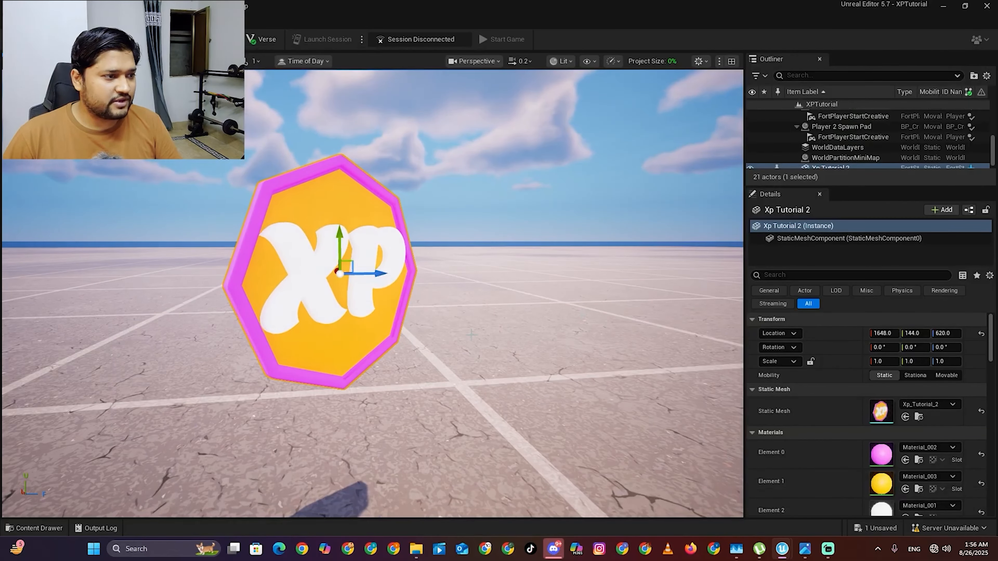
Examine the animated XP coin in the level from several angles and distances
right_drag(444, 345, 507, 344)
key(a)
key(a)
key(s)
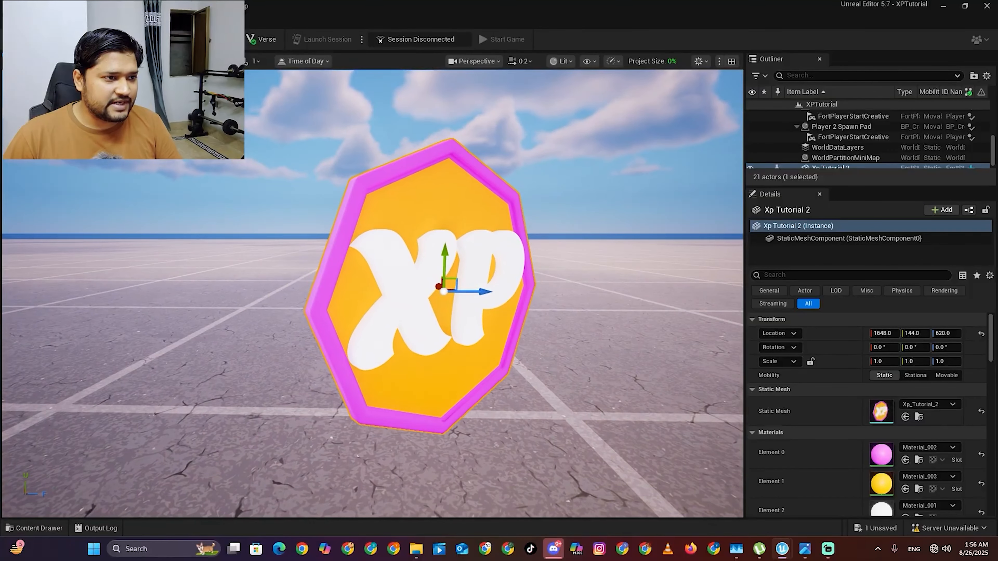
key(w)
key(d)
key(w)
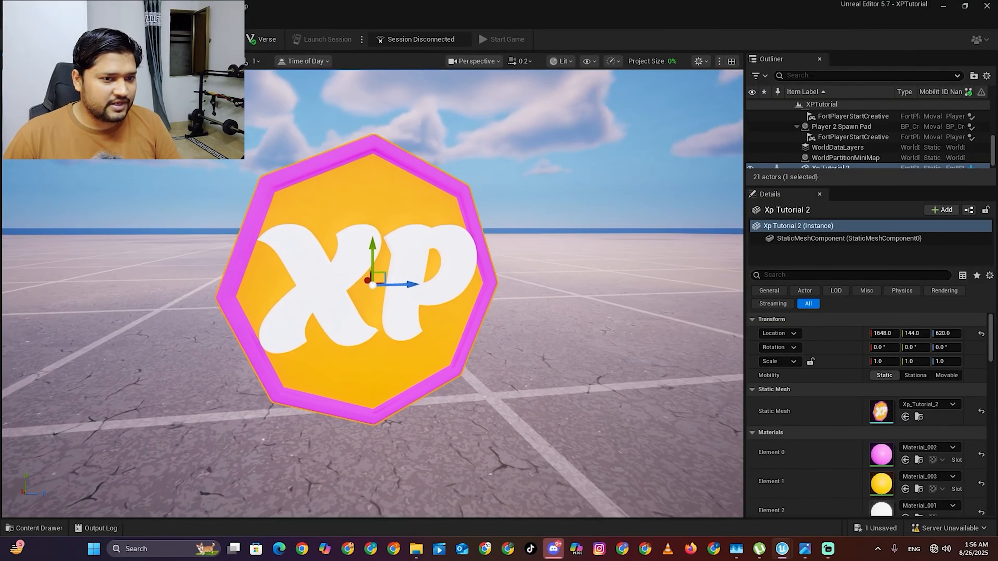
key(s)
right_drag(373, 293, 399, 296)
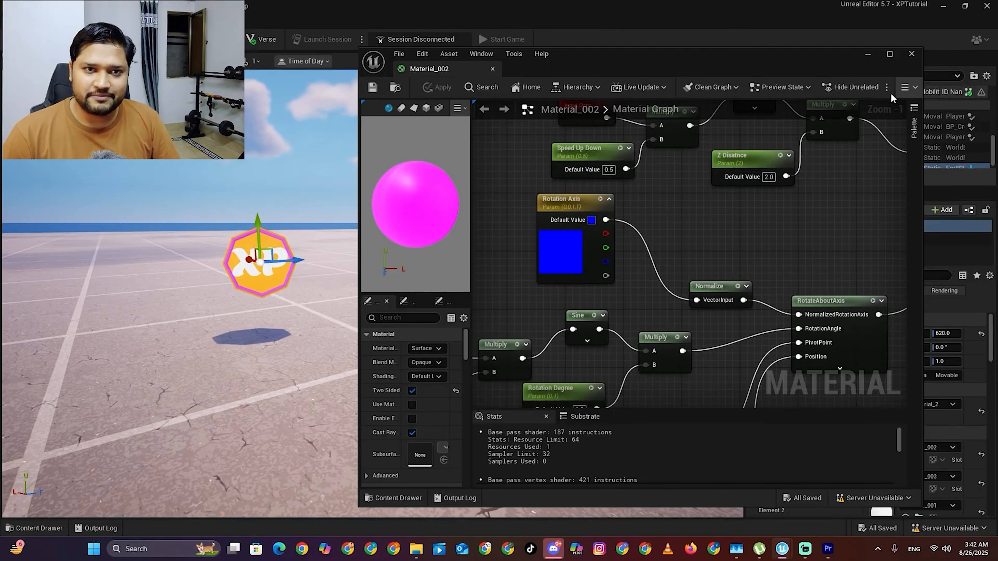
Close Material_002's graph, create a material instance of Material_002 in the XPCoin folder, and name it Border
click(912, 54)
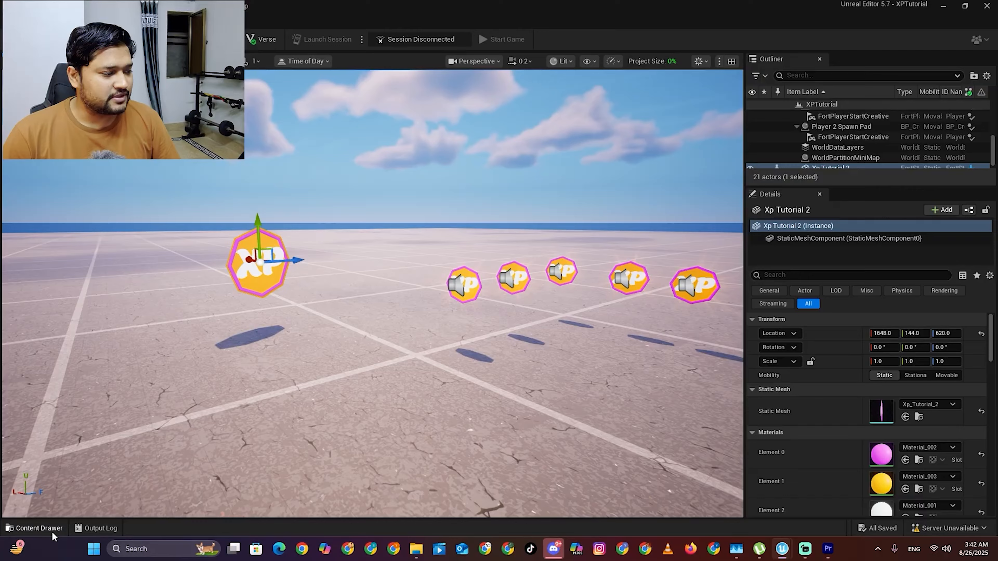
click(41, 528)
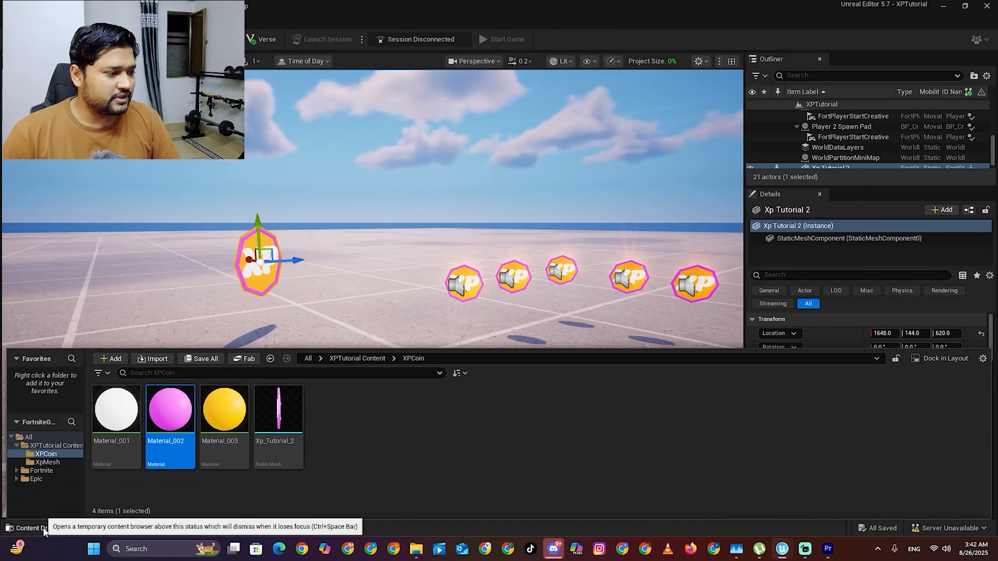
right_click(165, 428)
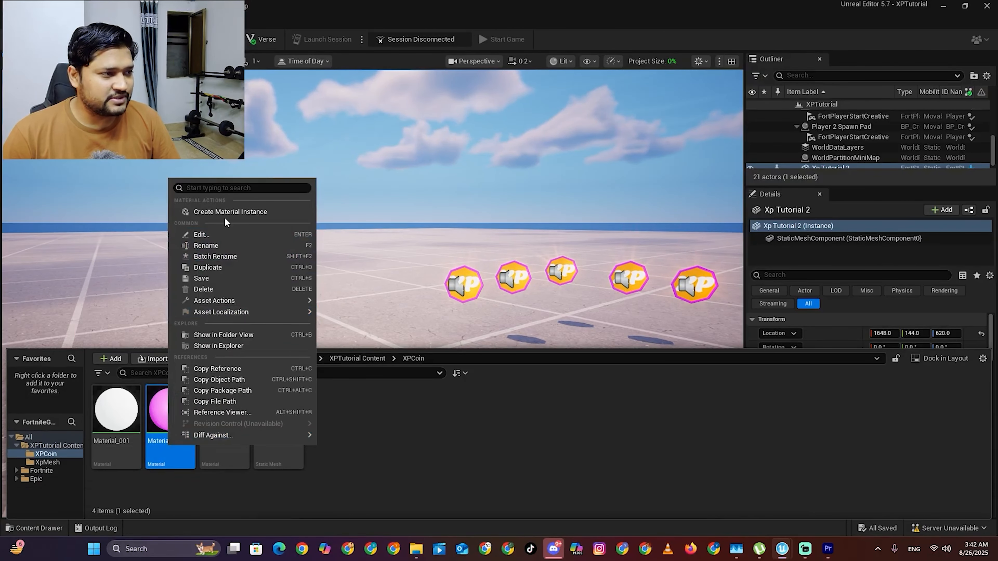
click(234, 212)
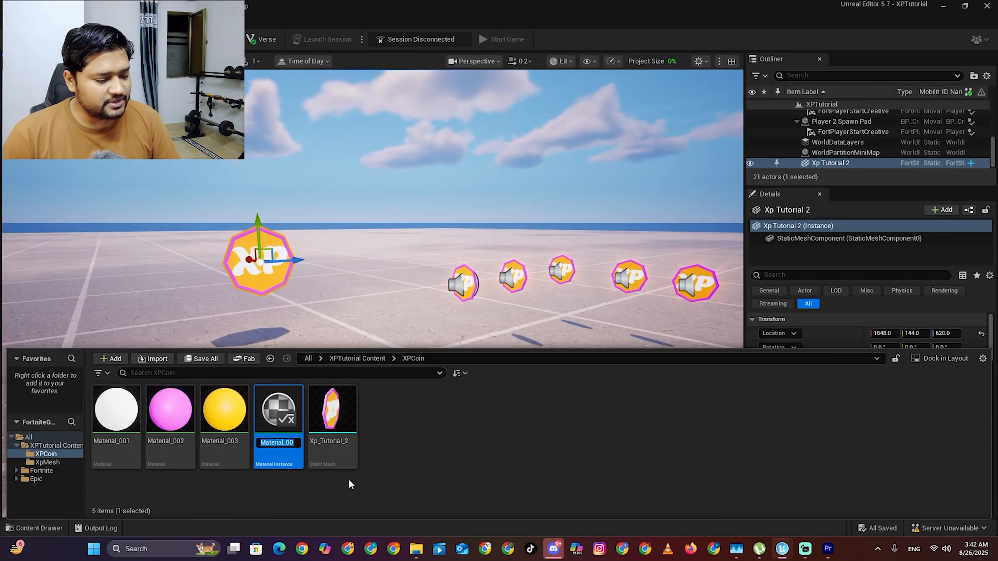
text(Borde)
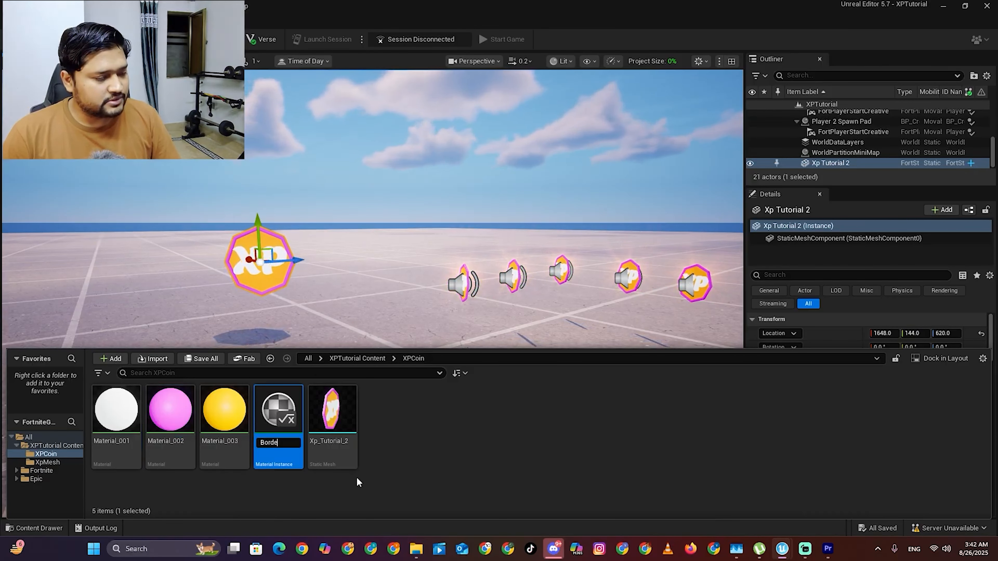
text(r)
key(Return)
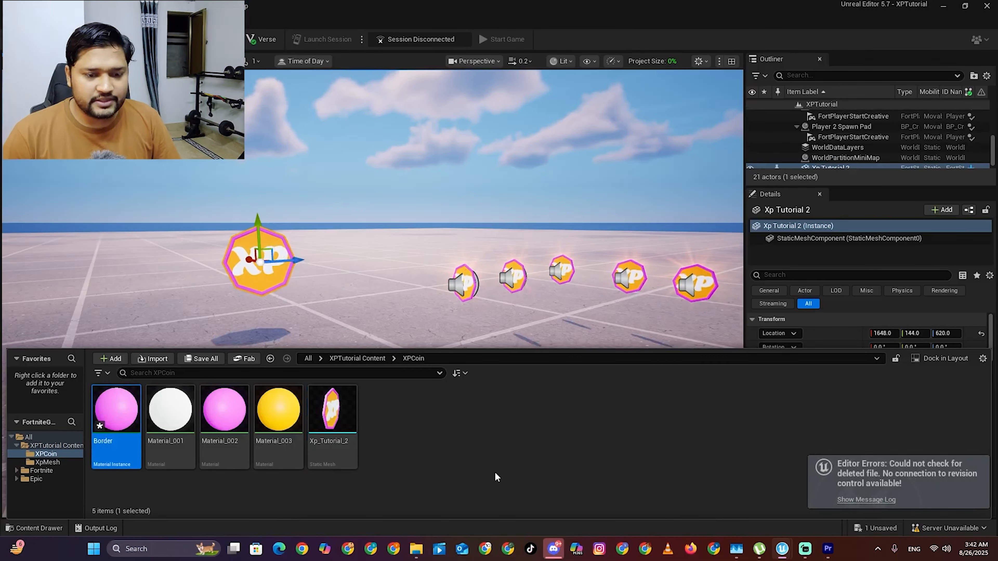
Open the Border instance and enable overrides for Rotation Degree, Speed rotation, Speed Up Down and Z Disatnce, with their full names readable
double_click(130, 442)
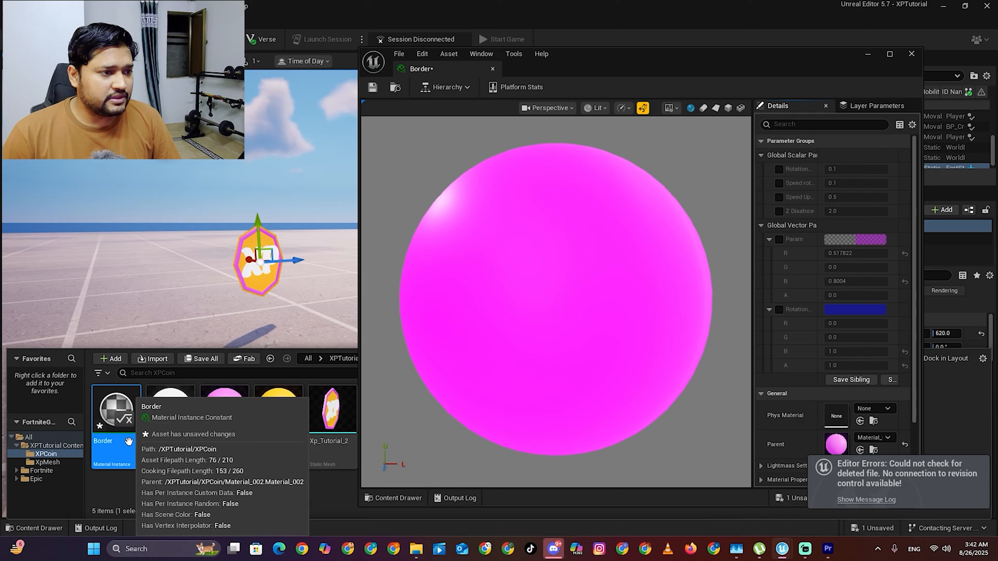
click(778, 169)
click(779, 183)
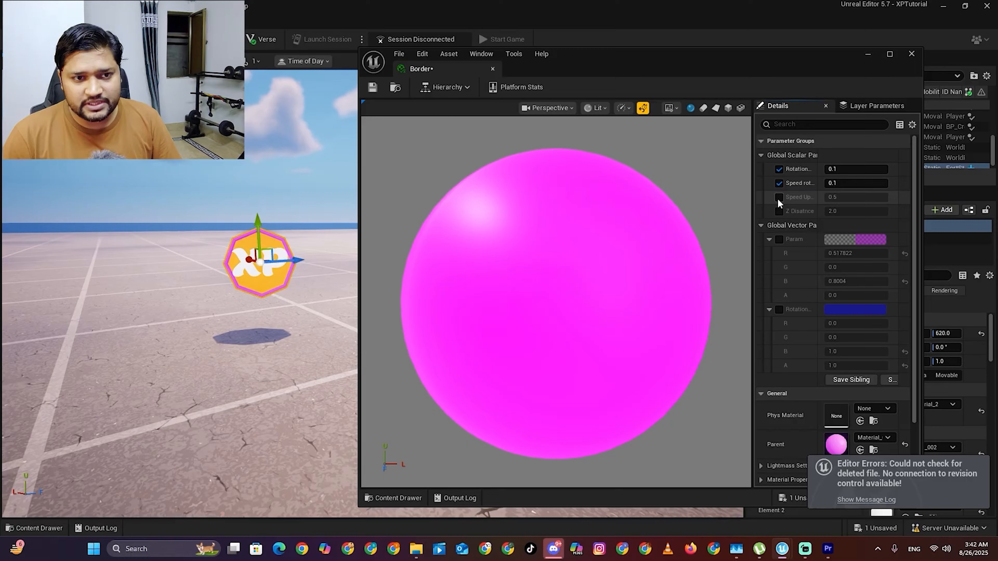
click(779, 197)
click(779, 211)
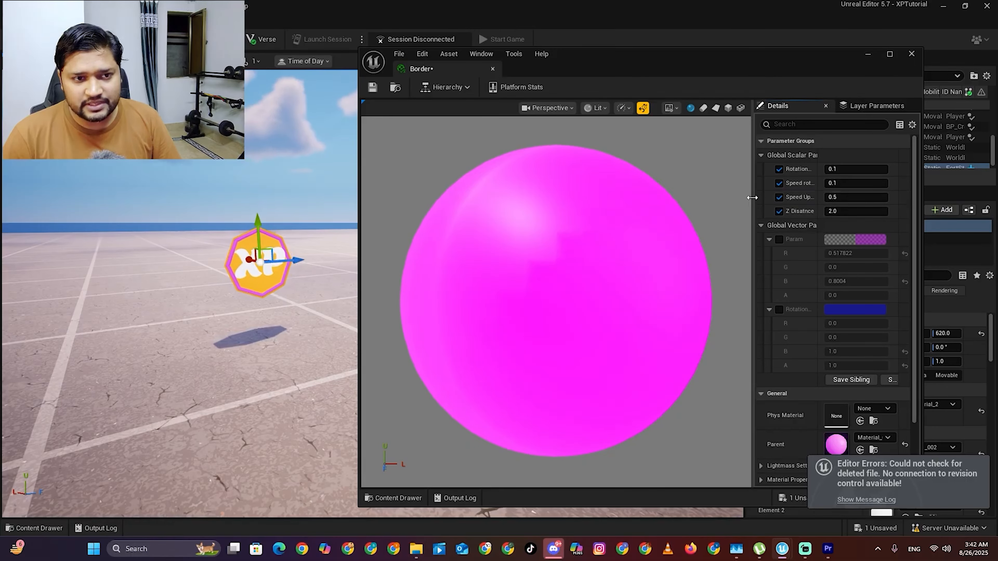
drag(753, 197, 684, 197)
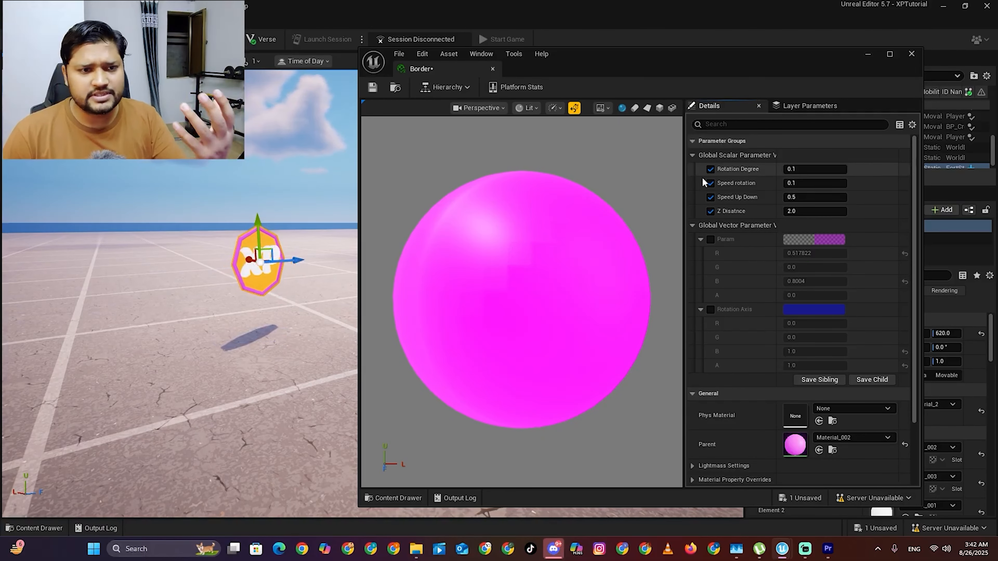
Minimize the Border instance editor and add a sphere to the level between the XP coins, framed in view
click(868, 54)
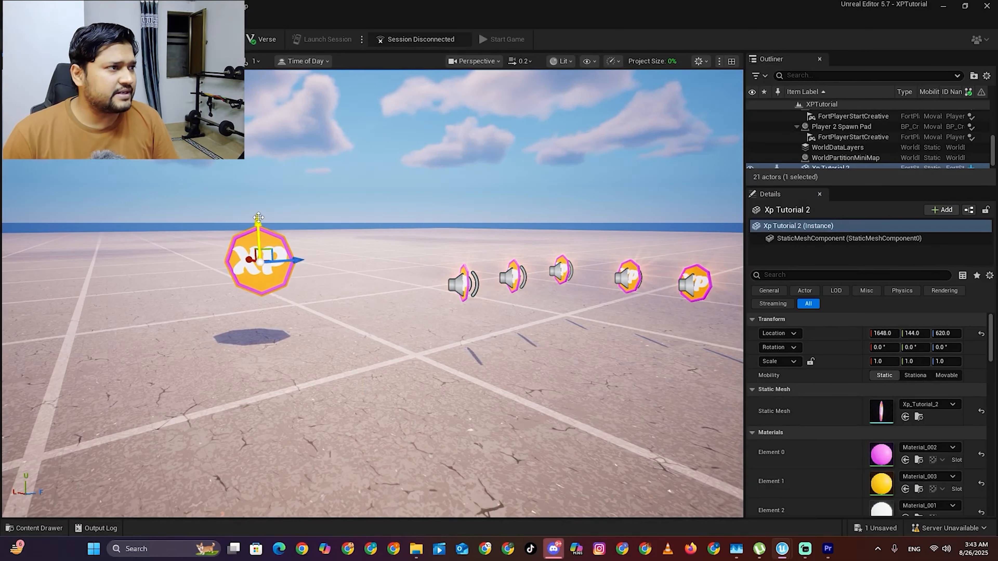
click(218, 40)
mouse_move(230, 70)
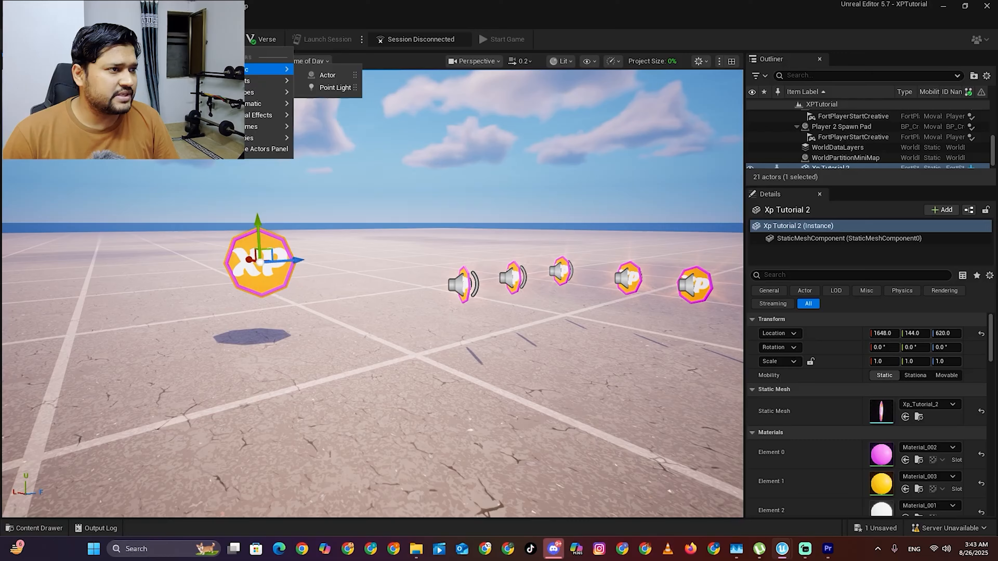
mouse_move(249, 97)
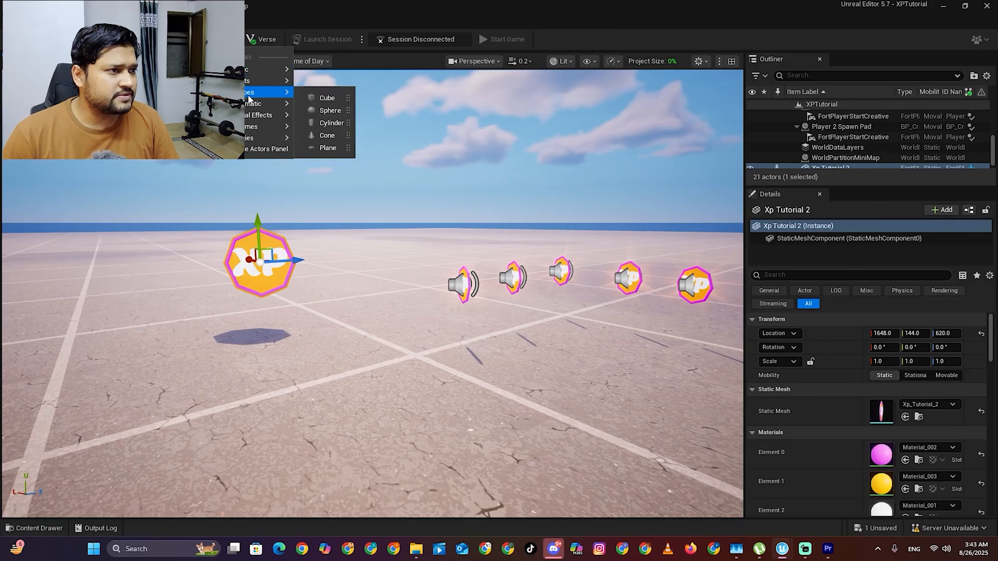
click(326, 112)
scroll(378, 288, up, 8)
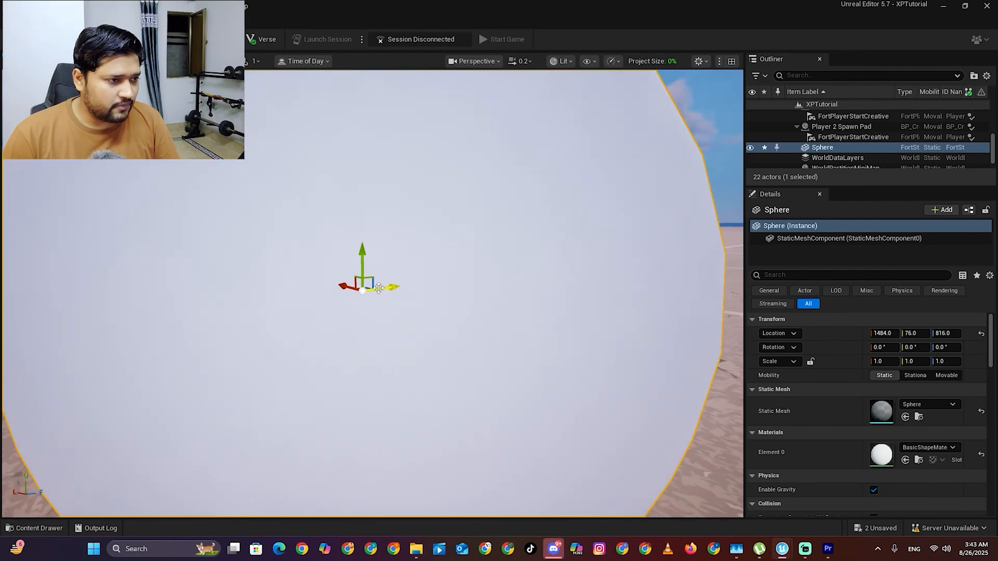
scroll(419, 302, down, 6)
mouse_move(419, 302)
right_down()
mouse_move(451, 350)
mouse_move(317, 297)
mouse_move(419, 282)
right_up()
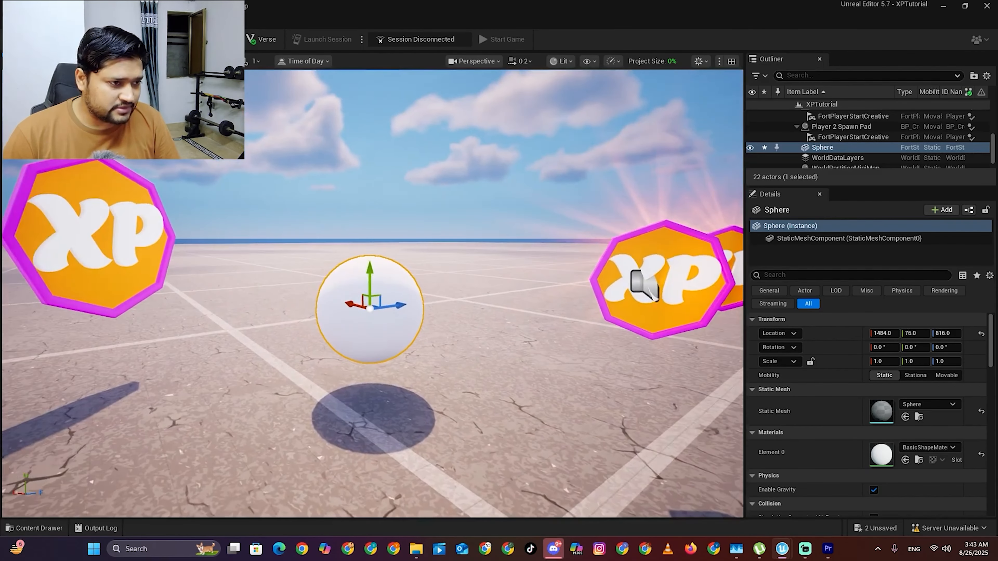
Apply the Border material instance from the XPCoin folder to the sphere and inspect it up close
click(48, 529)
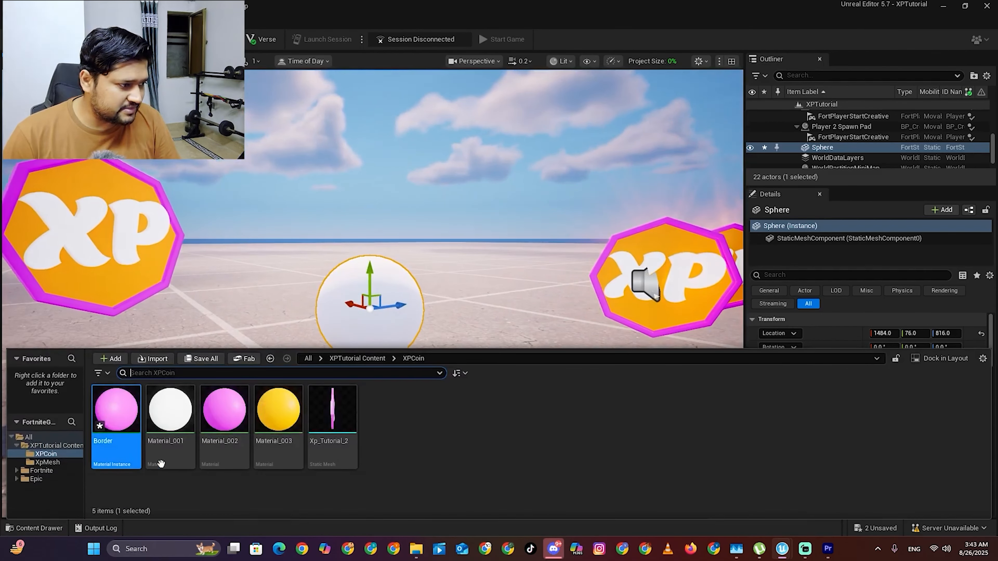
drag(118, 444, 367, 315)
scroll(376, 355, up, 3)
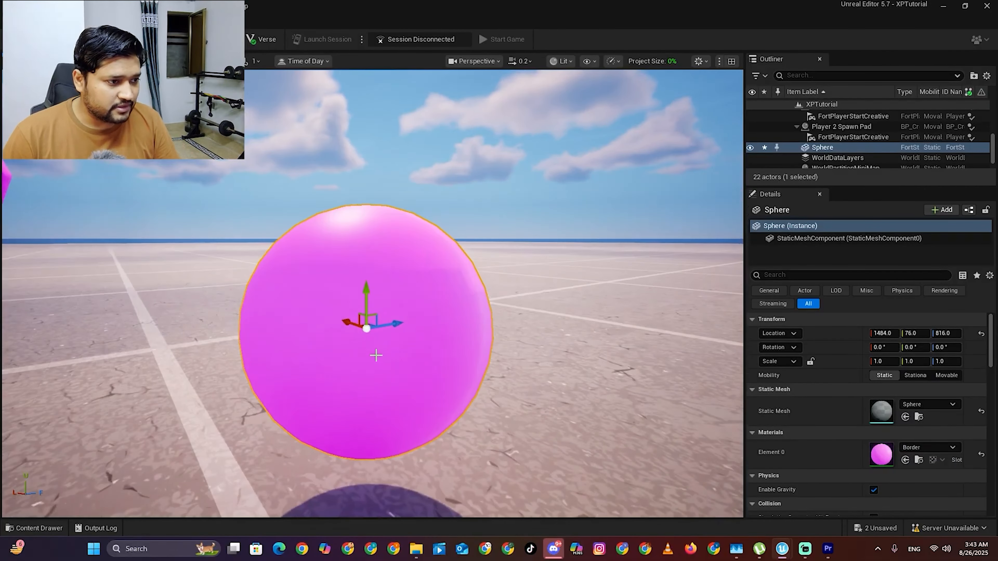
scroll(376, 355, down, 4)
Open and close the Border instance editor, and delete the sphere from the level
key(ctrl+space)
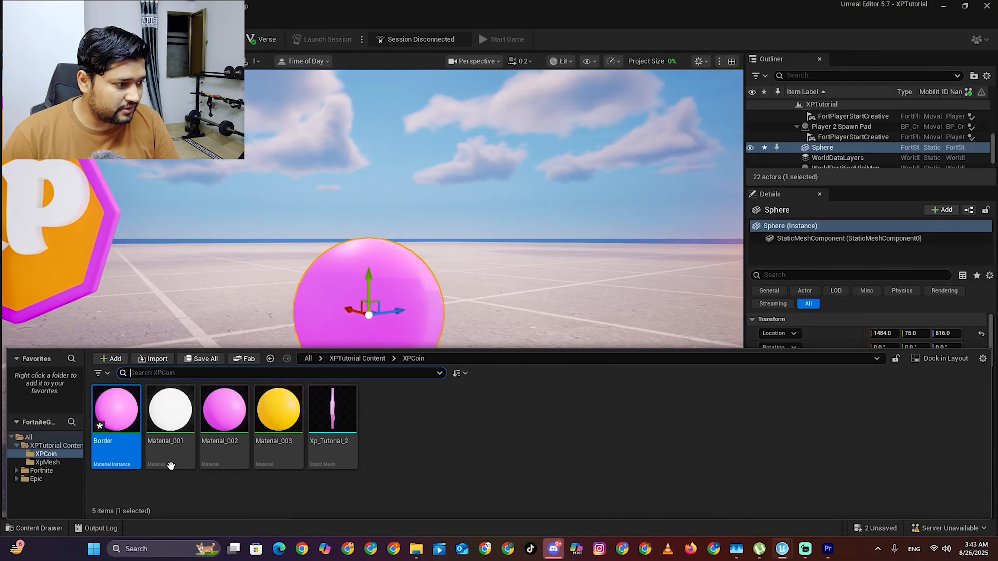
double_click(118, 416)
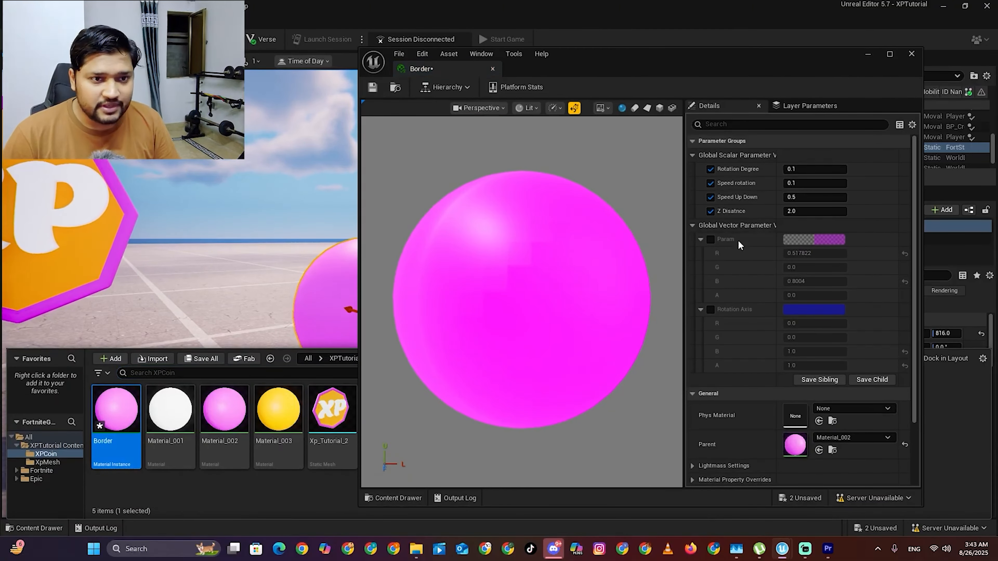
drag(709, 70, 746, 82)
click(948, 66)
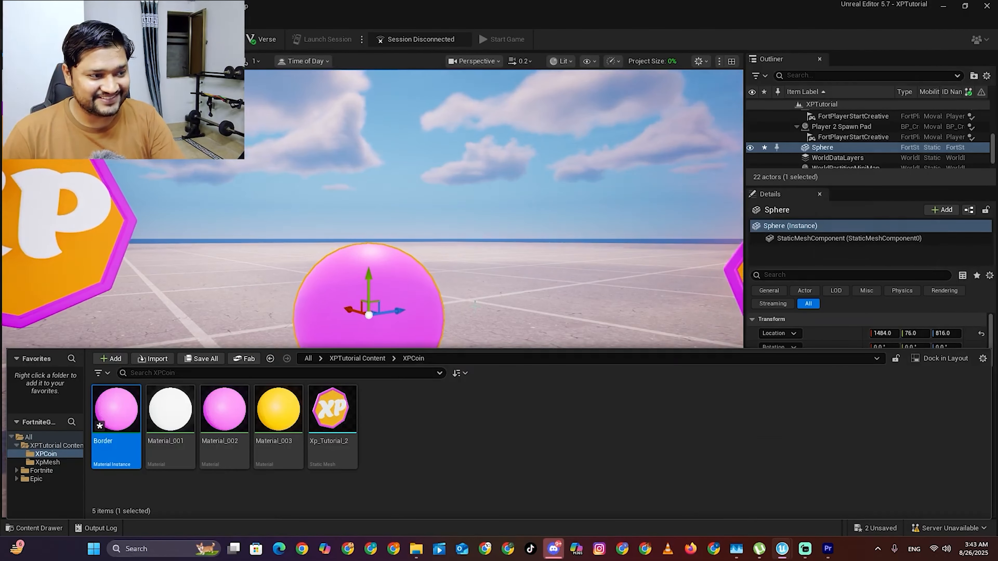
key(ctrl+space)
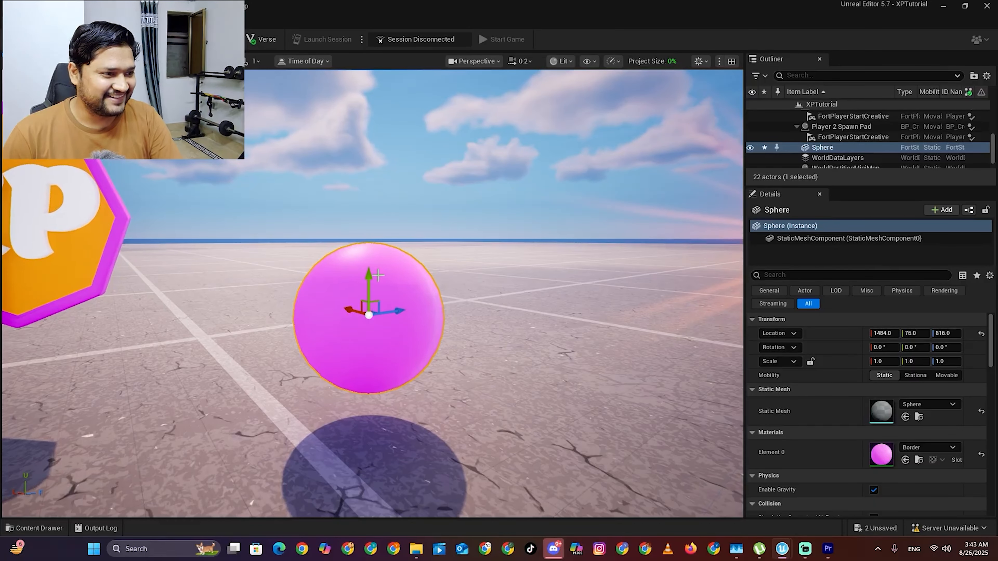
key(Delete)
click(226, 40)
mouse_move(235, 70)
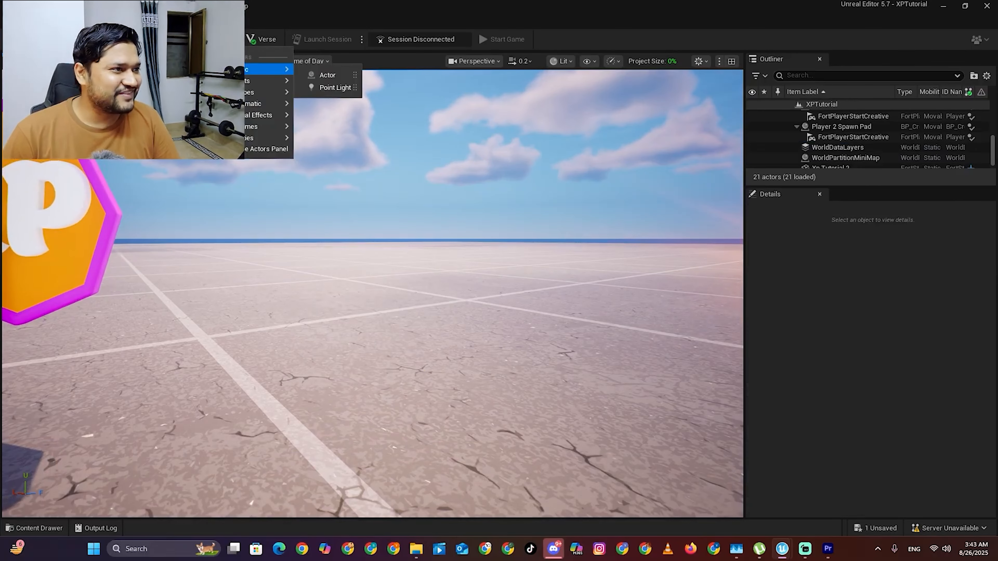
mouse_move(257, 94)
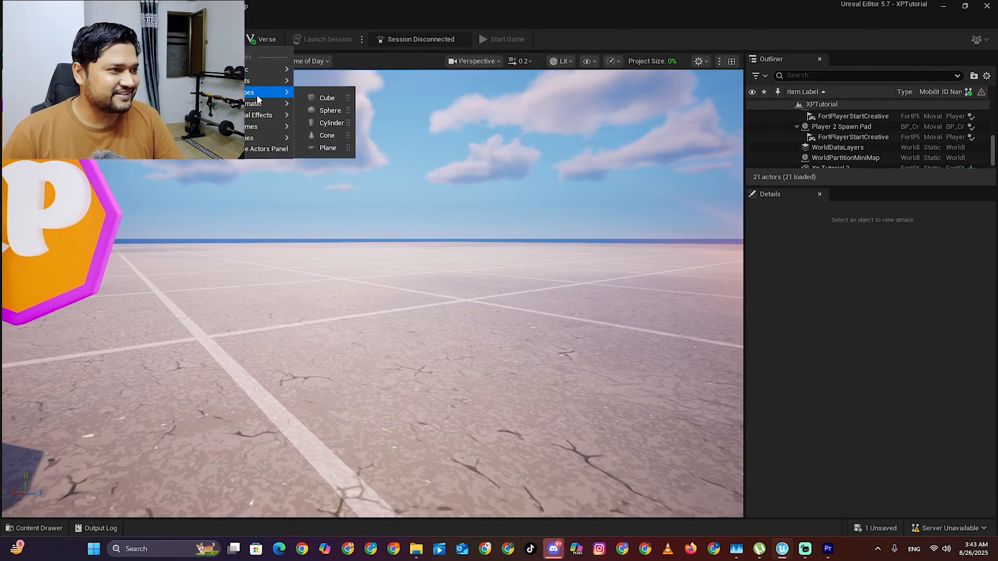
click(327, 98)
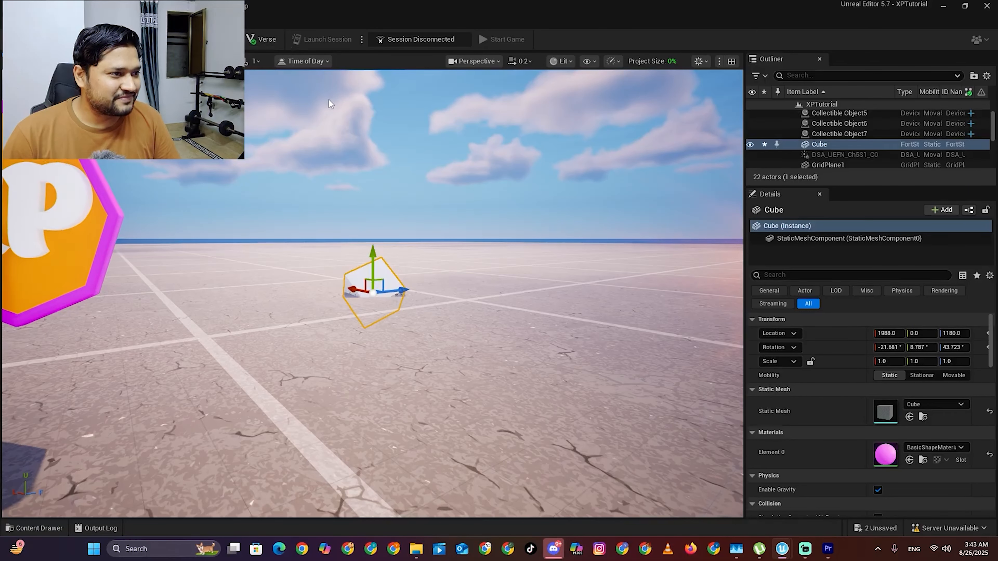
key(f)
scroll(397, 302, down, 4)
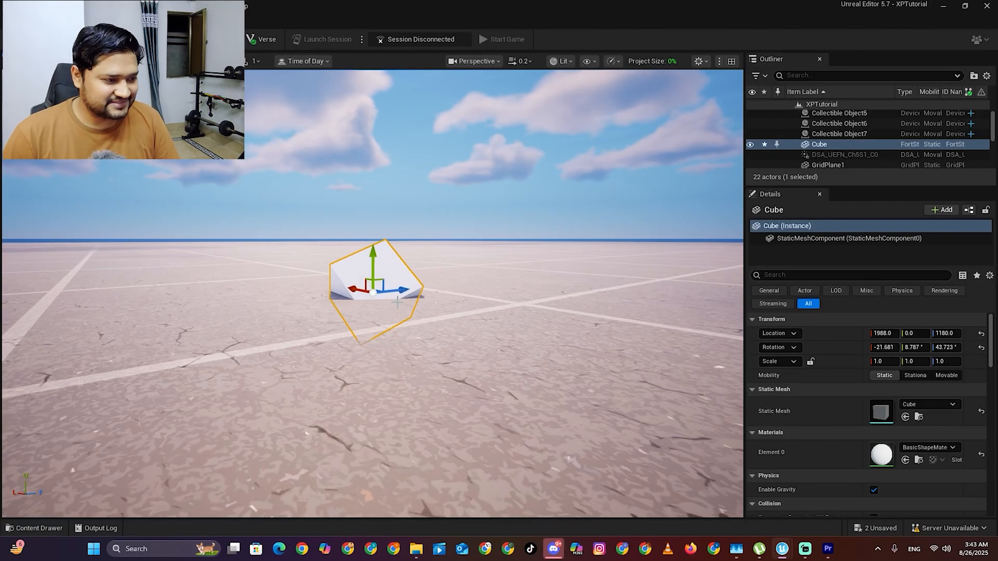
mouse_move(397, 302)
right_down()
mouse_move(411, 397)
mouse_move(395, 300)
right_up()
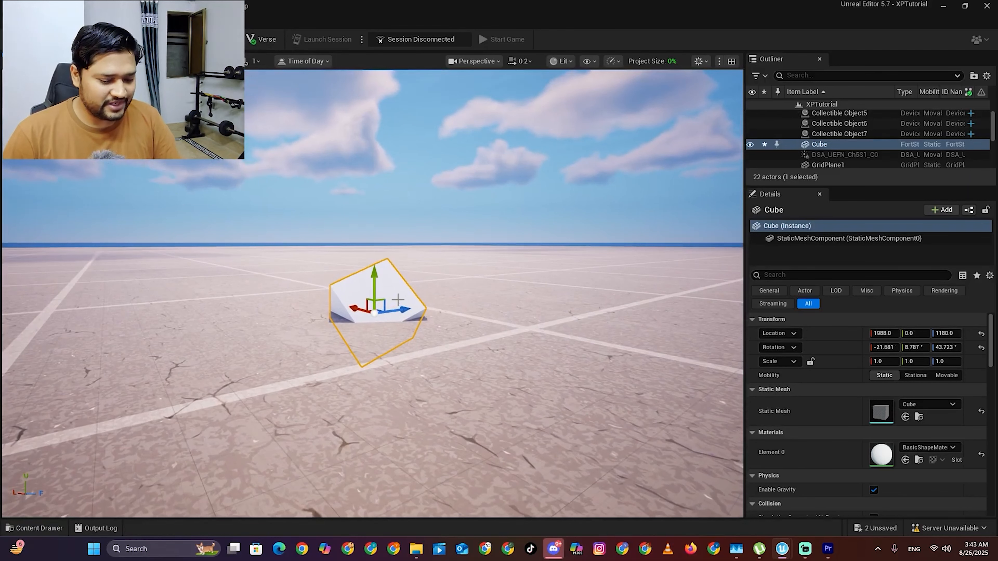
key(Delete)
Add a cube to the level and place it between the XP coins, at about X 1448, Y 116, Z 776
click(252, 53)
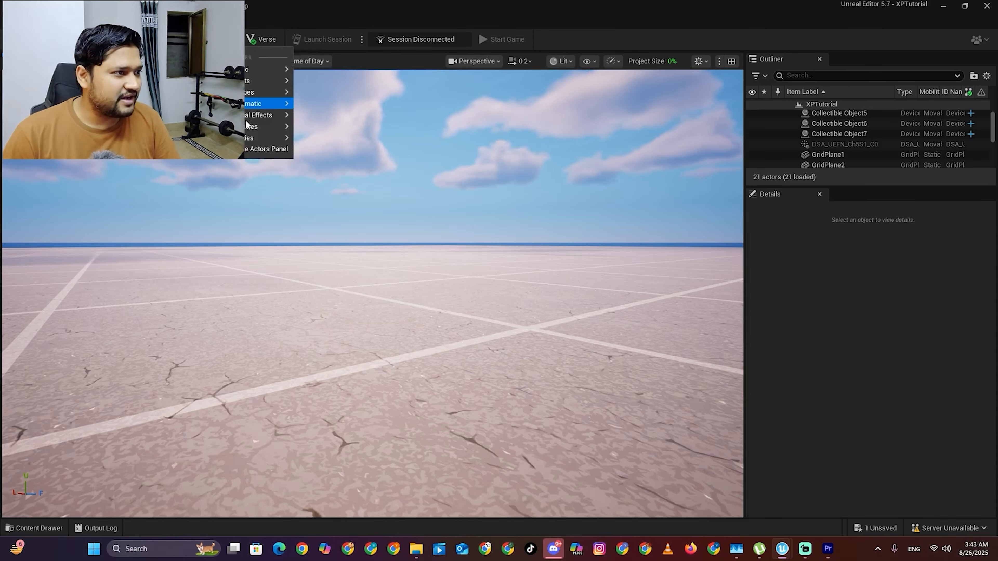
mouse_move(271, 92)
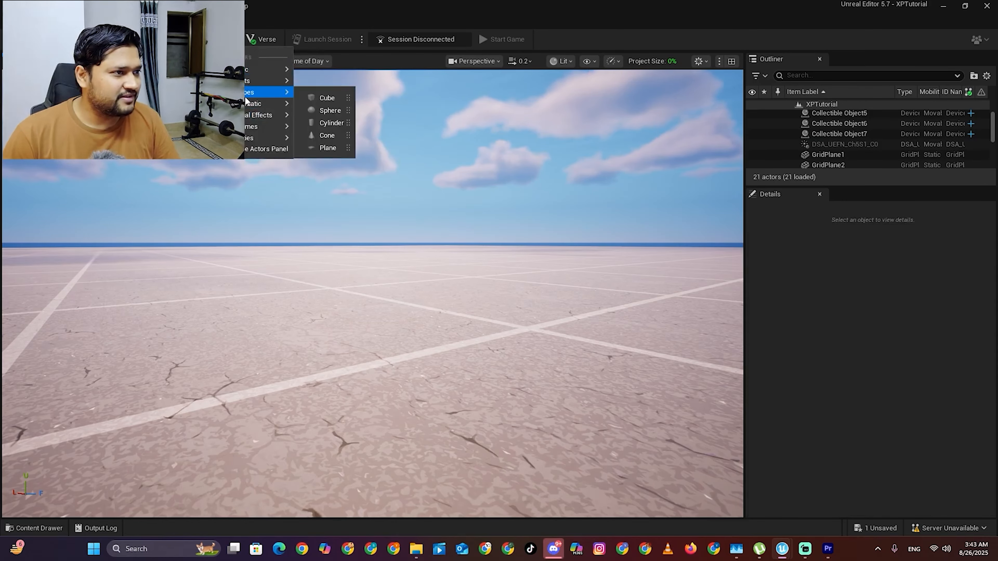
click(327, 99)
drag(373, 254, 364, 184)
scroll(396, 240, down, 2)
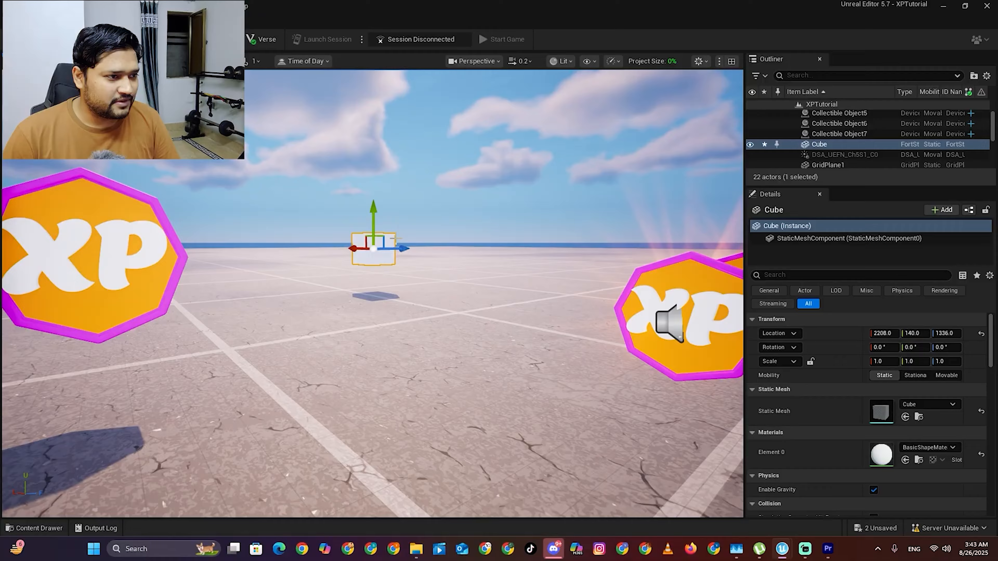
drag(368, 255, 334, 308)
scroll(334, 309, up, 4)
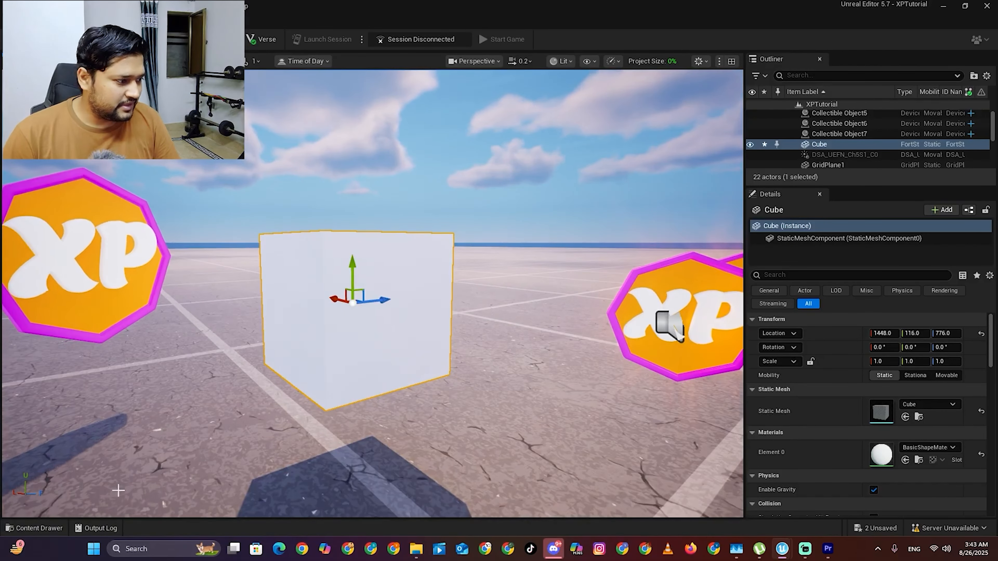
Apply the Border material instance to the cube, and open Border's editor with its window placed so the cube stays in view
click(35, 528)
click(95, 464)
drag(95, 464, 420, 266)
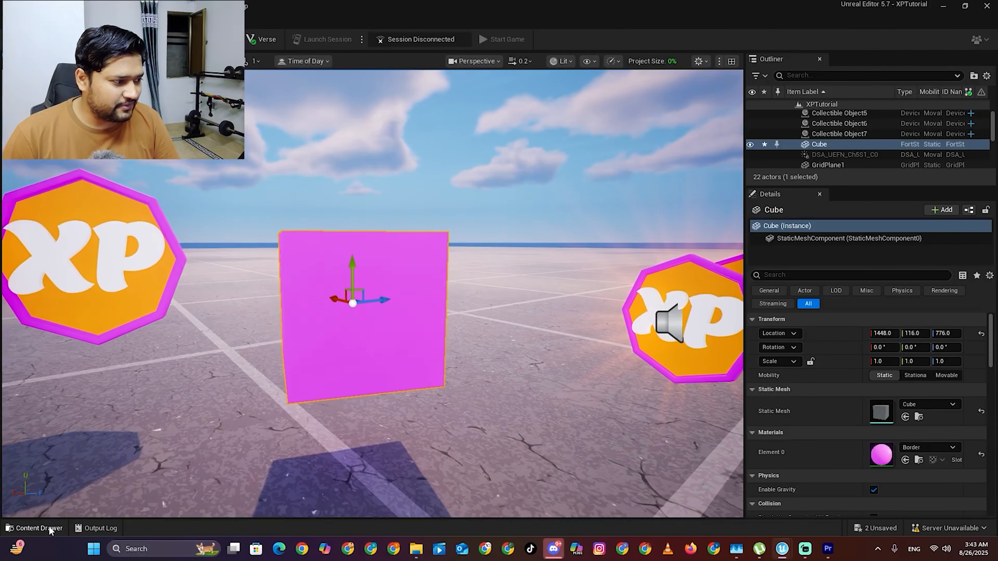
click(35, 528)
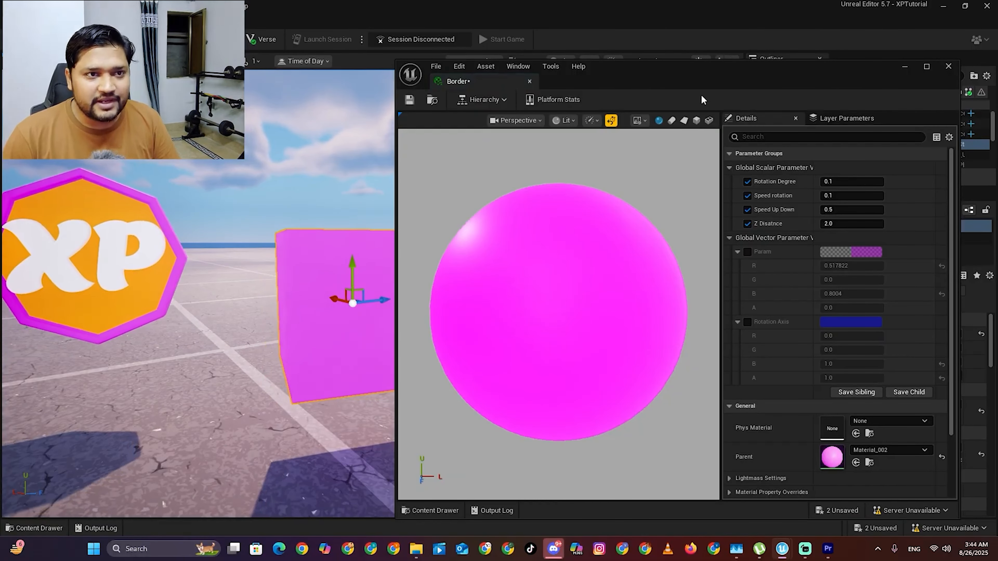
drag(703, 100, 758, 93)
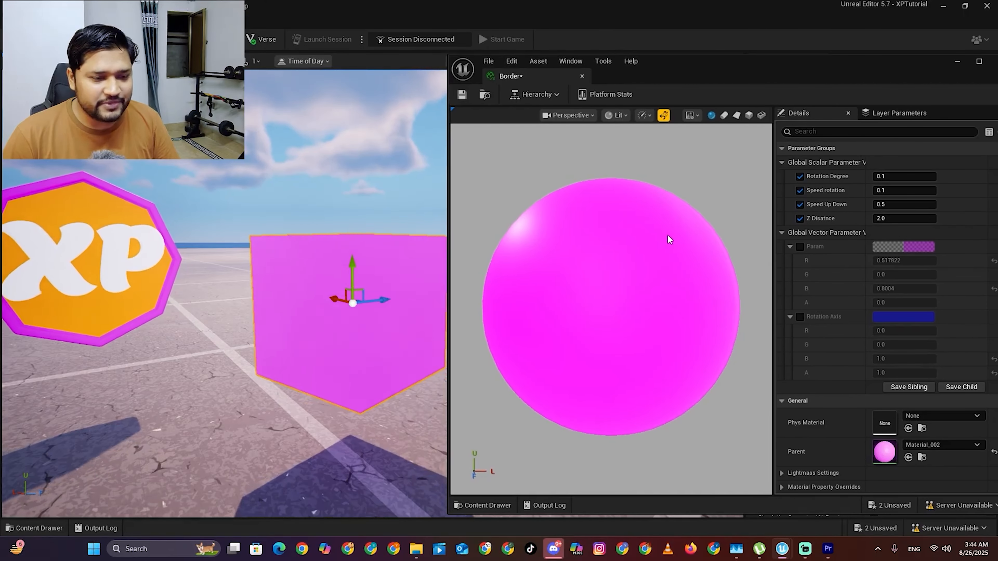
Try a Z Disatnce of 10 in the Border instance, and raise it to 20
drag(880, 218, 890, 223)
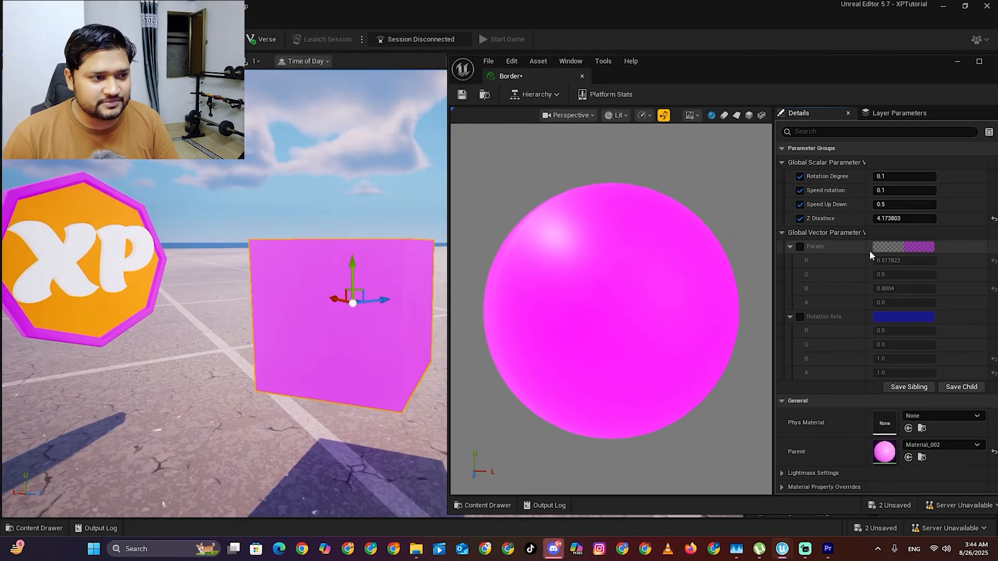
click(900, 219)
text(0)
key(BackSpace)
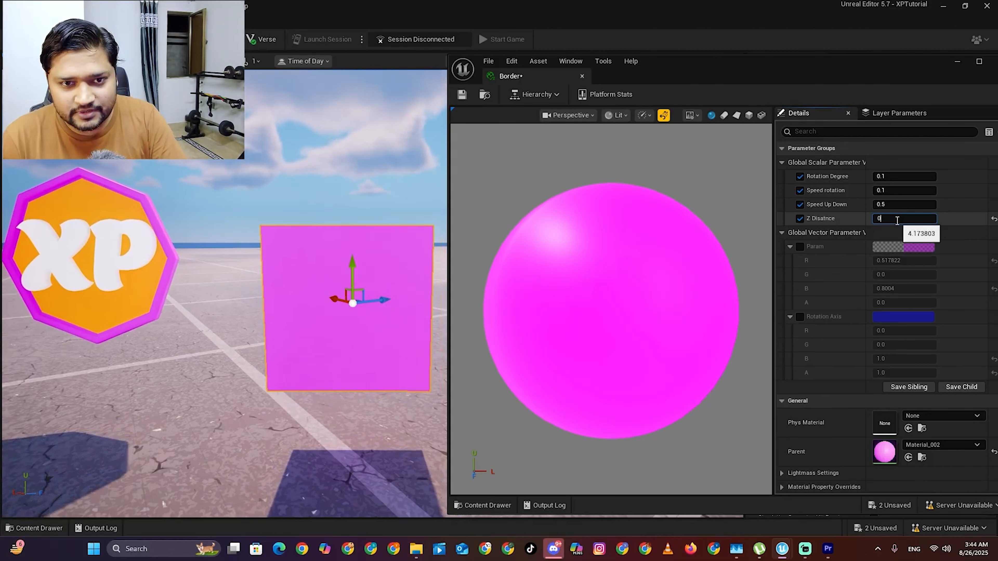
key(BackSpace)
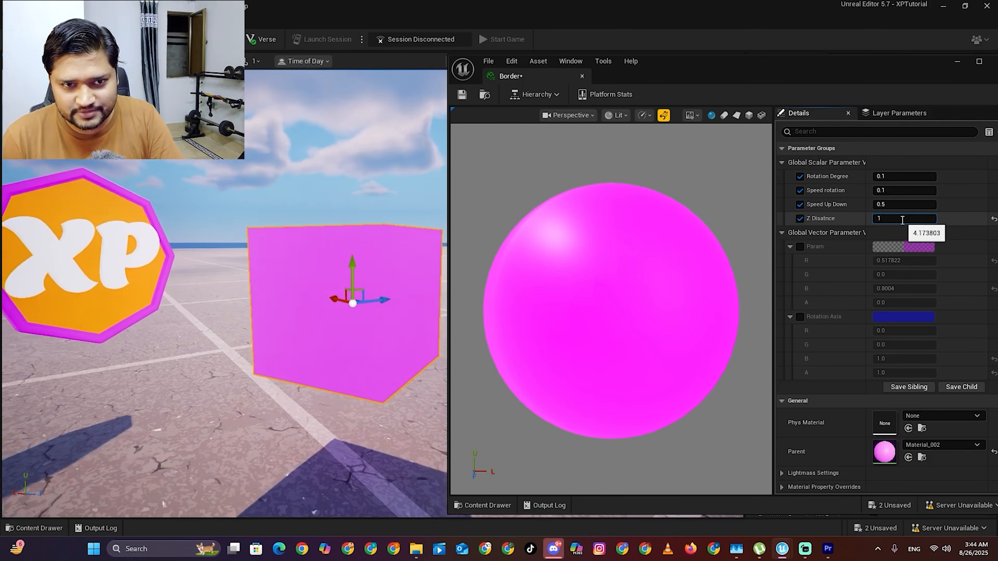
text(10)
key(Return)
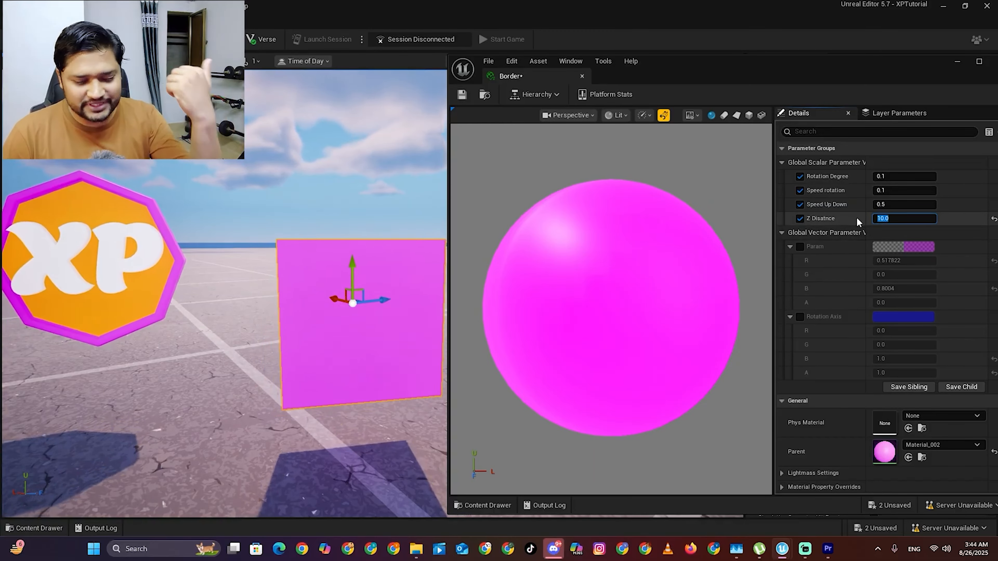
text(20)
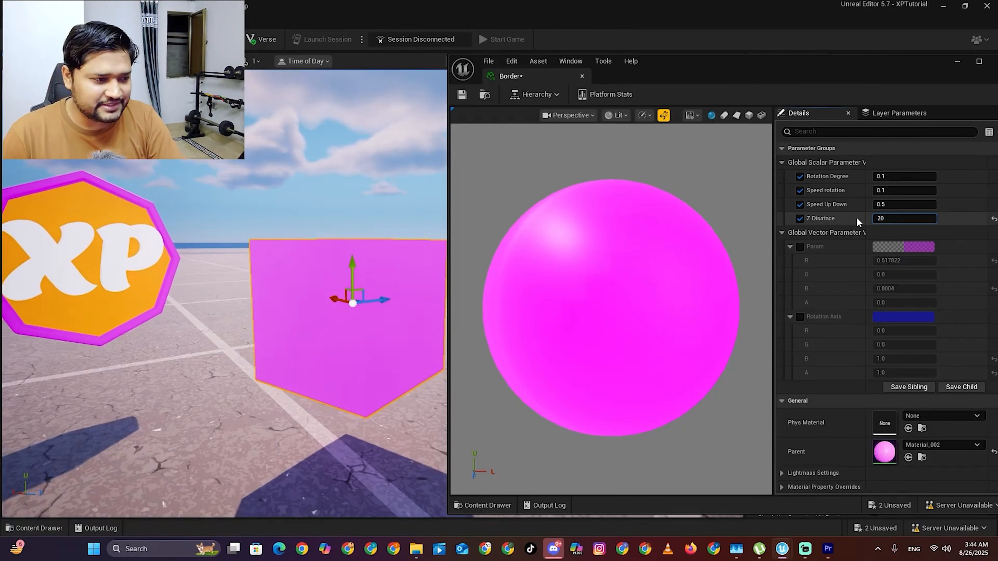
key(Return)
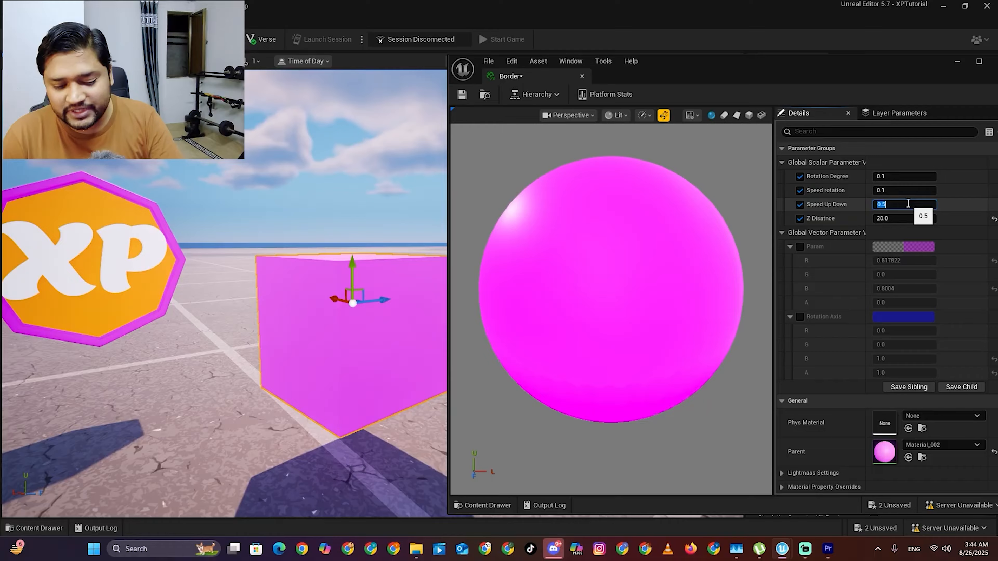
Set Speed Up Down to 1 and Speed rotation to 10 in the Border instance
key(Return)
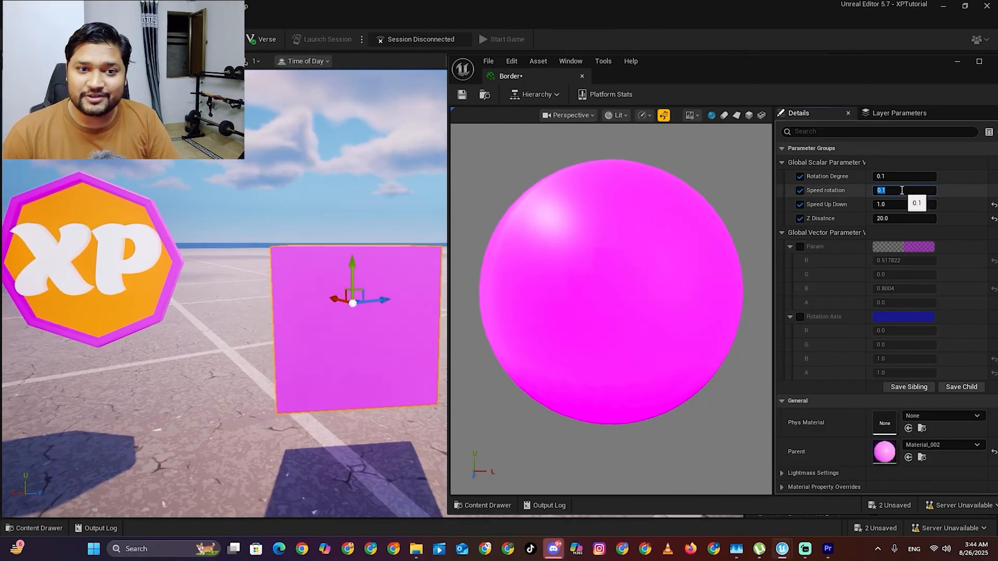
text(10)
key(Return)
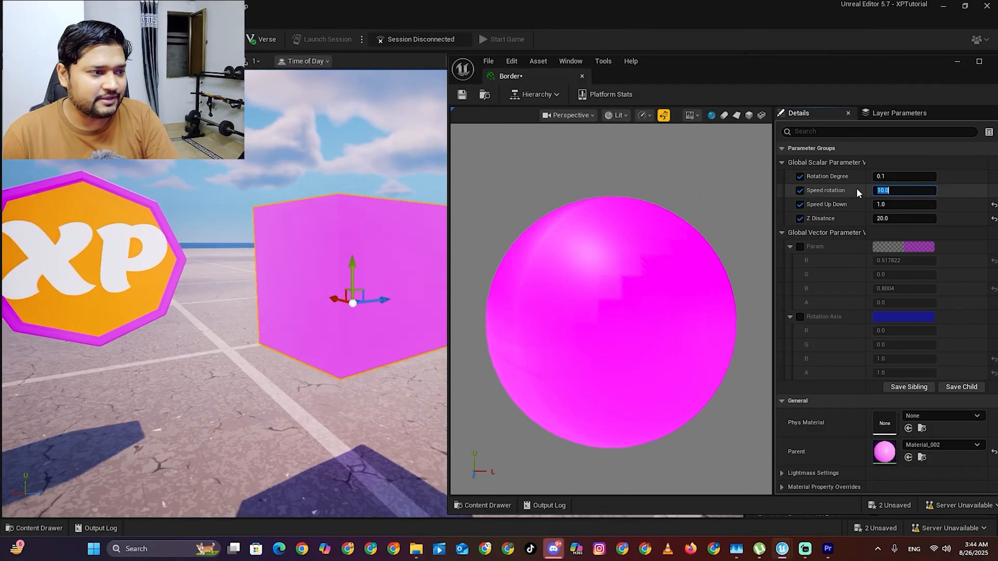